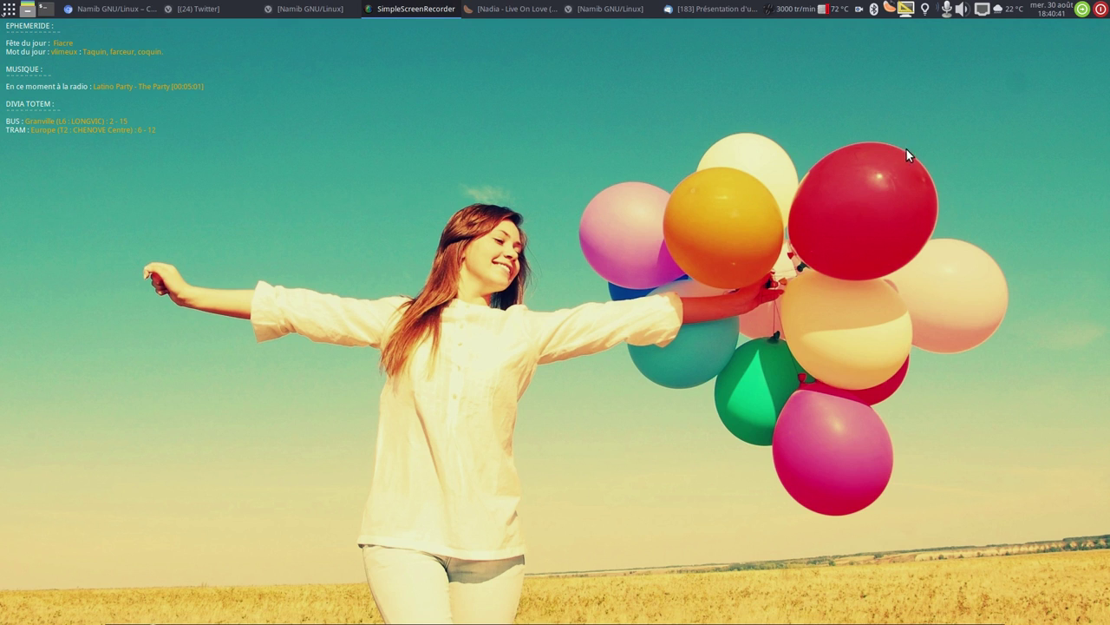
# Bring the Vivaldi window with the Namib GNU/Linux site forward and open its FEATURES page.
pyautogui.click(584, 10)
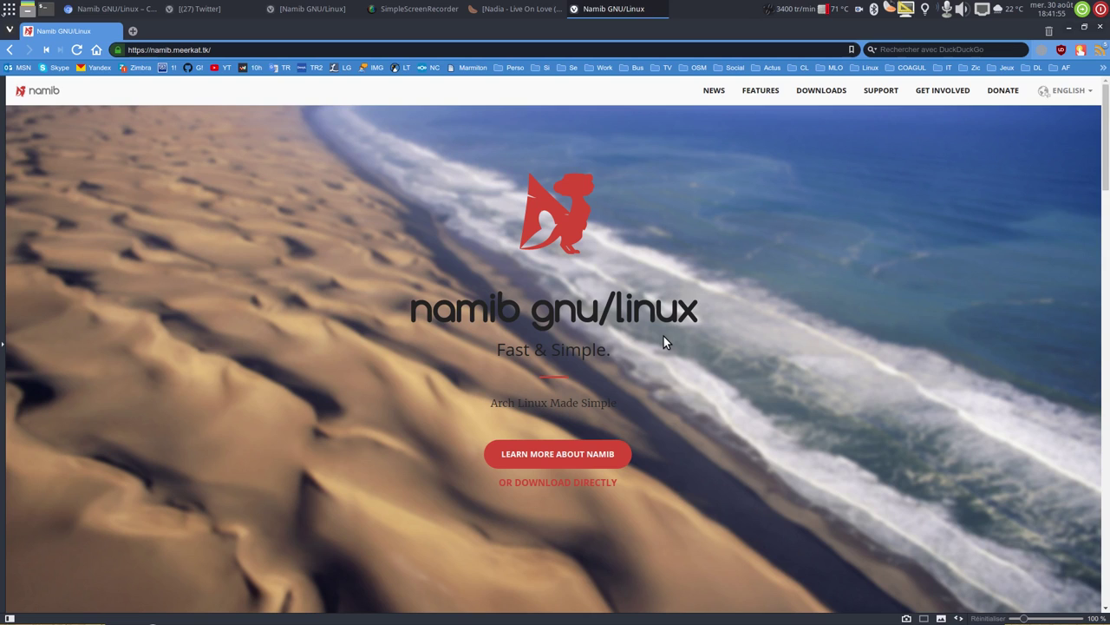
pyautogui.click(753, 92)
# Open the Meerkat Software forum from NEWS, browse its FORUMS index and Search Forums page, then close it.
pyautogui.click(703, 98)
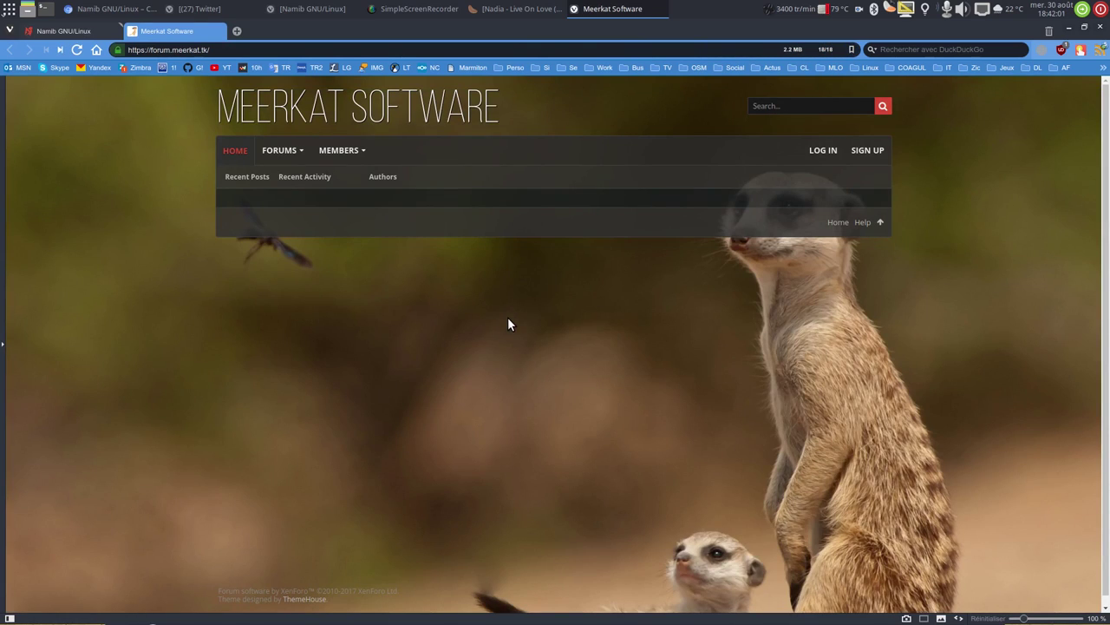
pyautogui.click(228, 152)
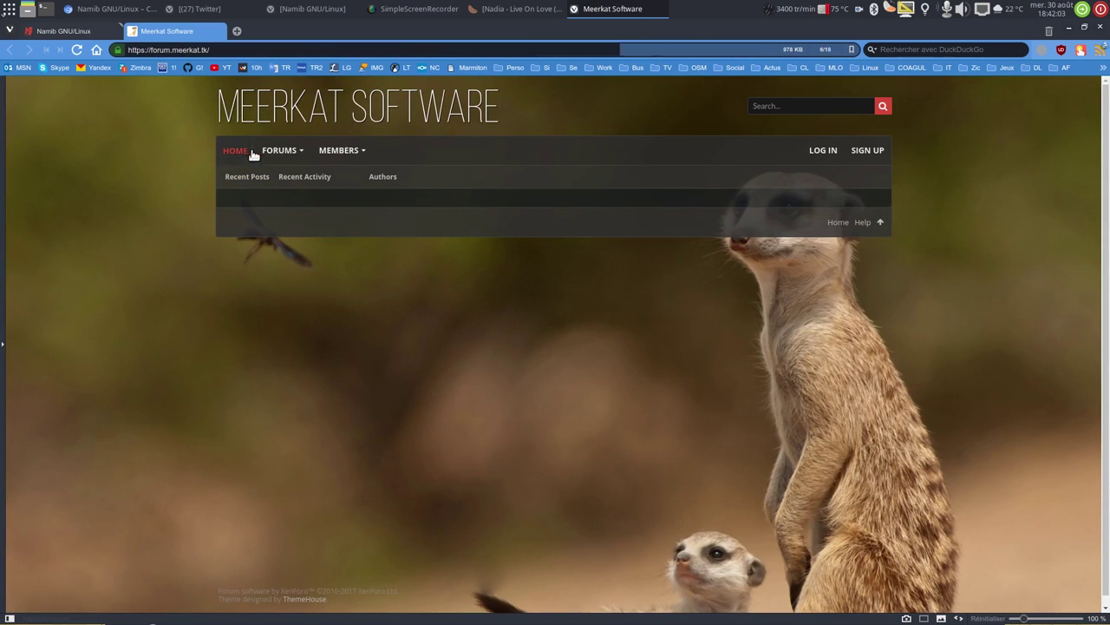
pyautogui.click(277, 152)
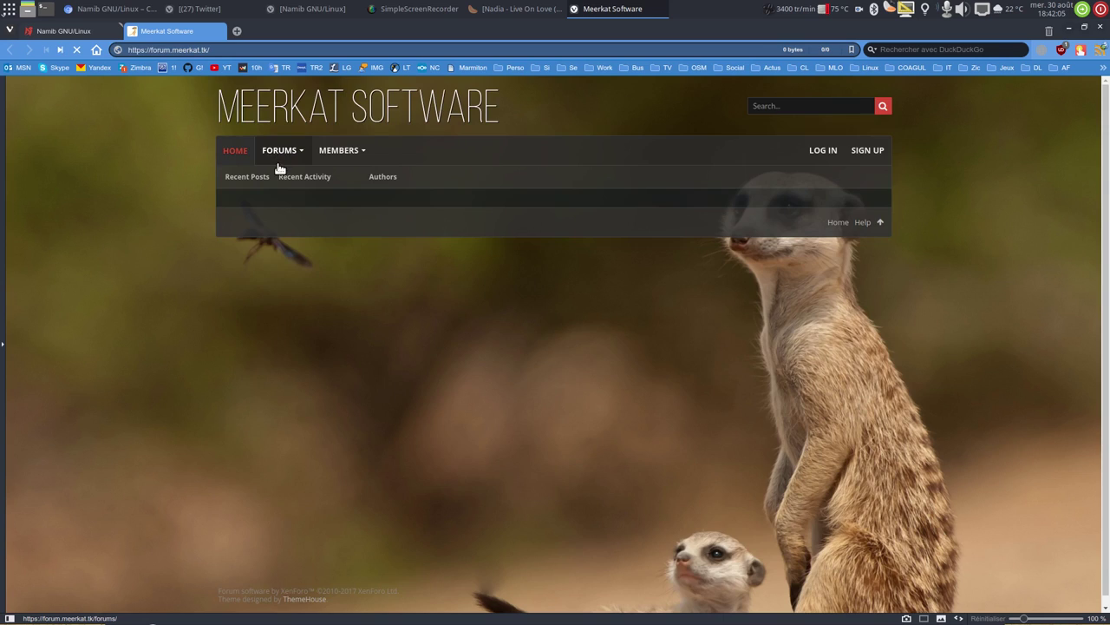
pyautogui.click(260, 176)
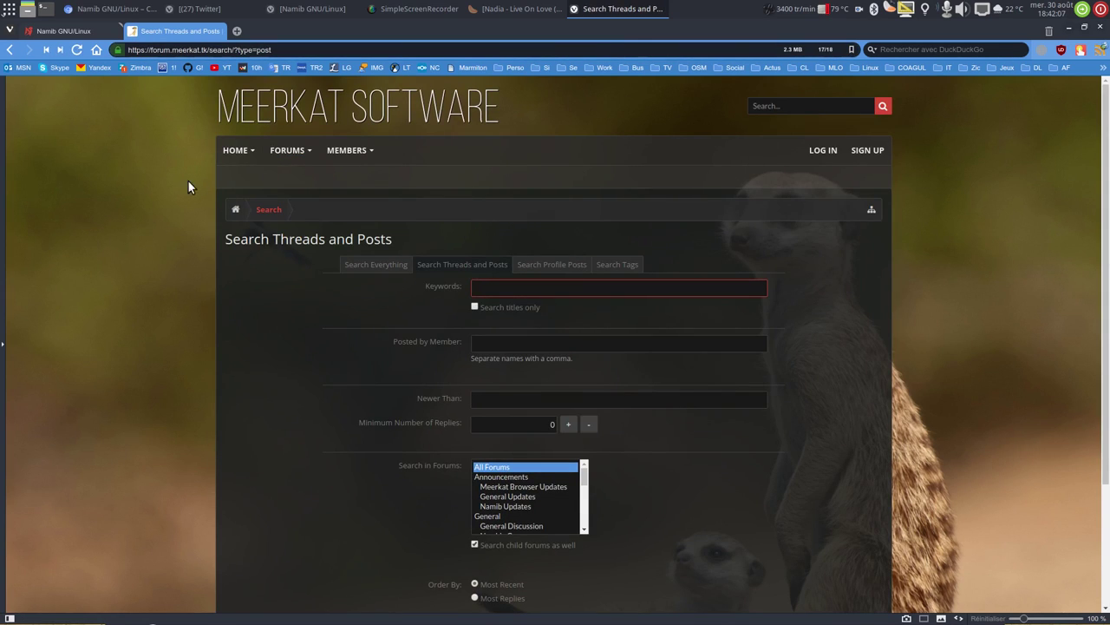
pyautogui.click(286, 150)
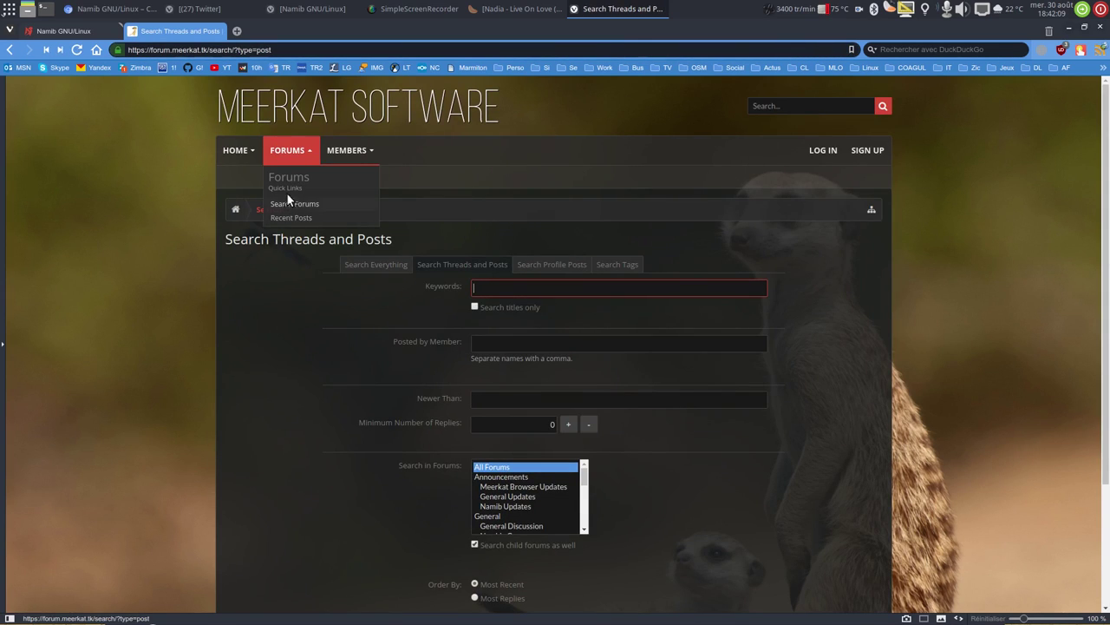
pyautogui.click(295, 178)
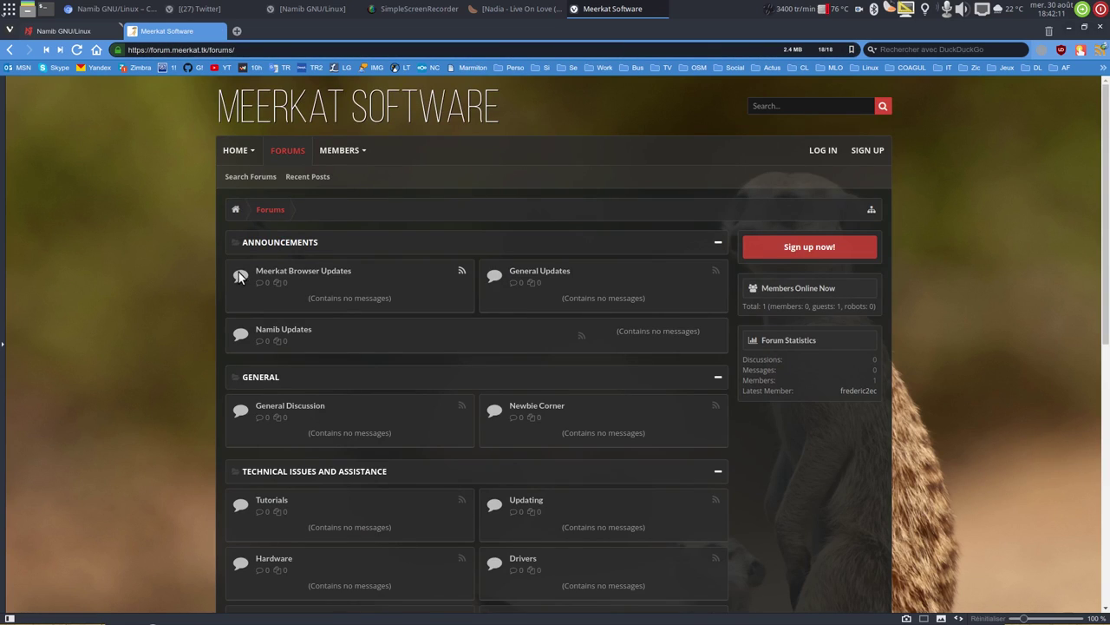
pyautogui.scroll(-3, 252, 277)
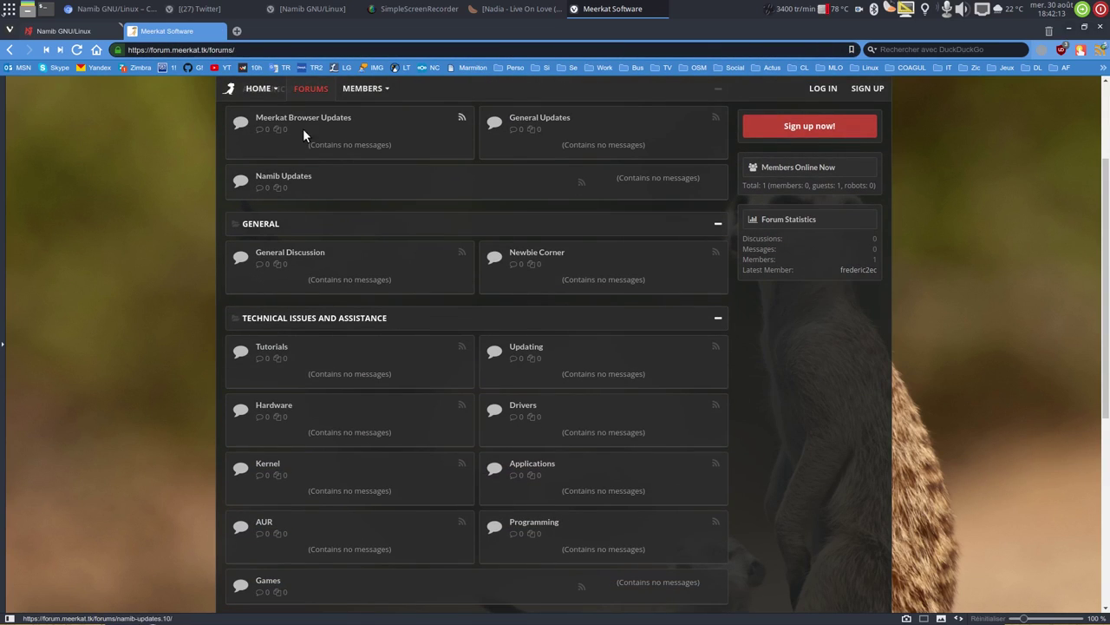
pyautogui.scroll(3, 123, 199)
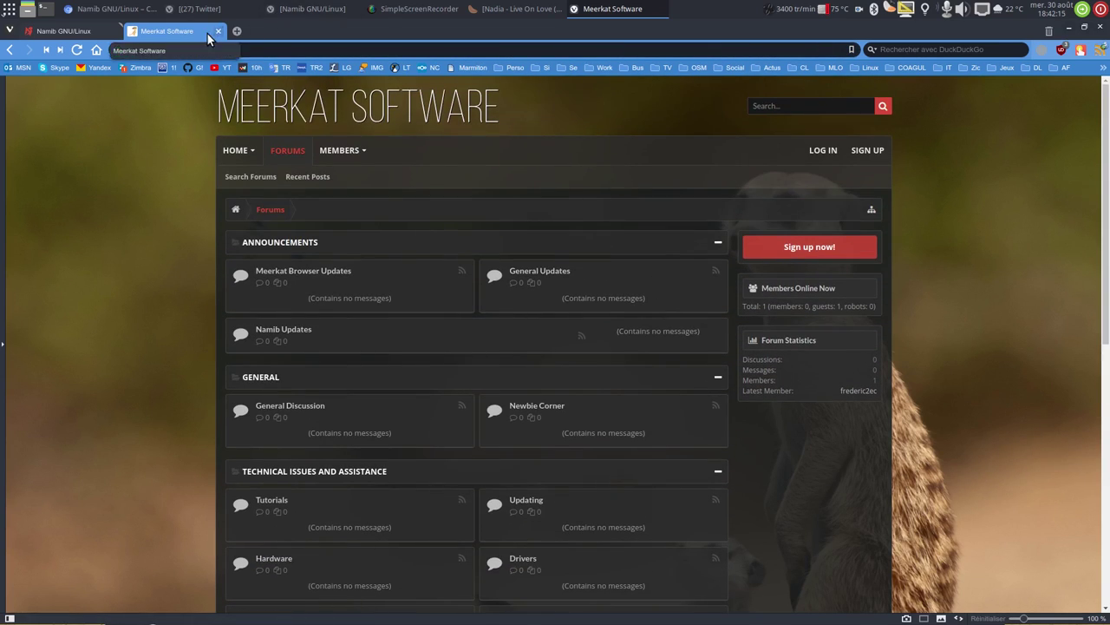
pyautogui.click(222, 32)
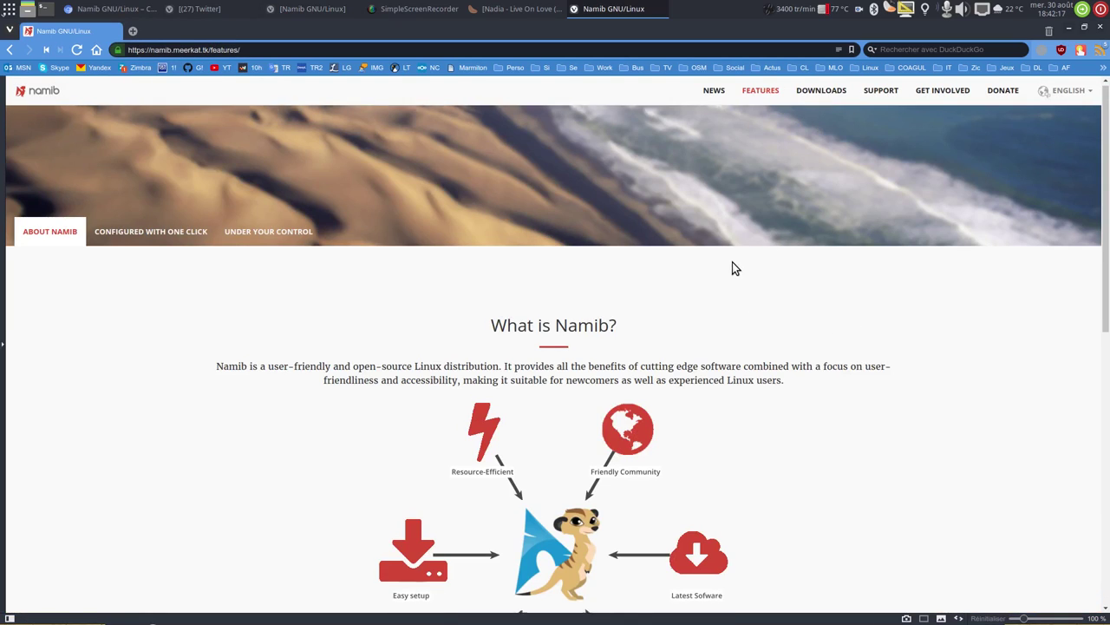
# Scroll the Features page to read the six-point What is Namib? diagram and Core features list.
pyautogui.scroll(-3, 734, 264)
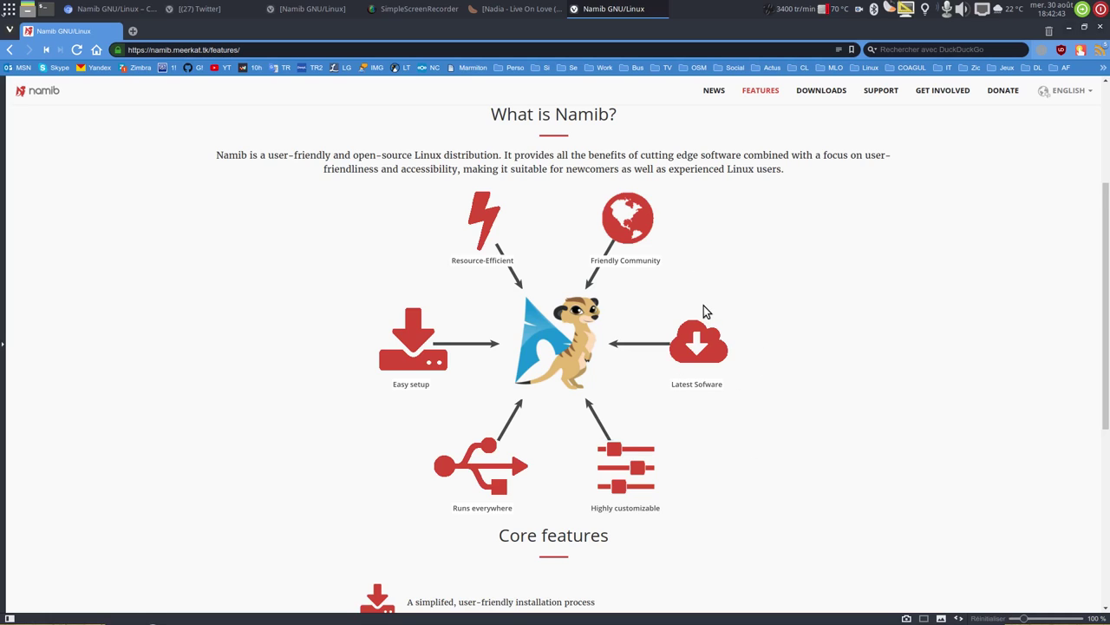
pyautogui.scroll(-1, 704, 307)
pyautogui.scroll(-4, 694, 310)
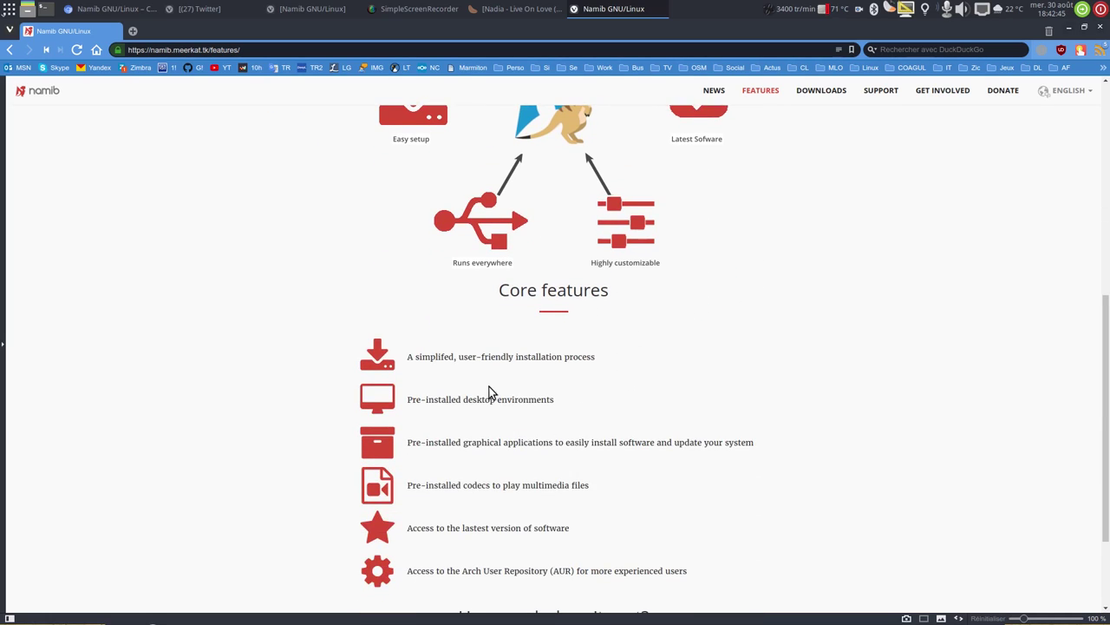
pyautogui.scroll(1, 786, 195)
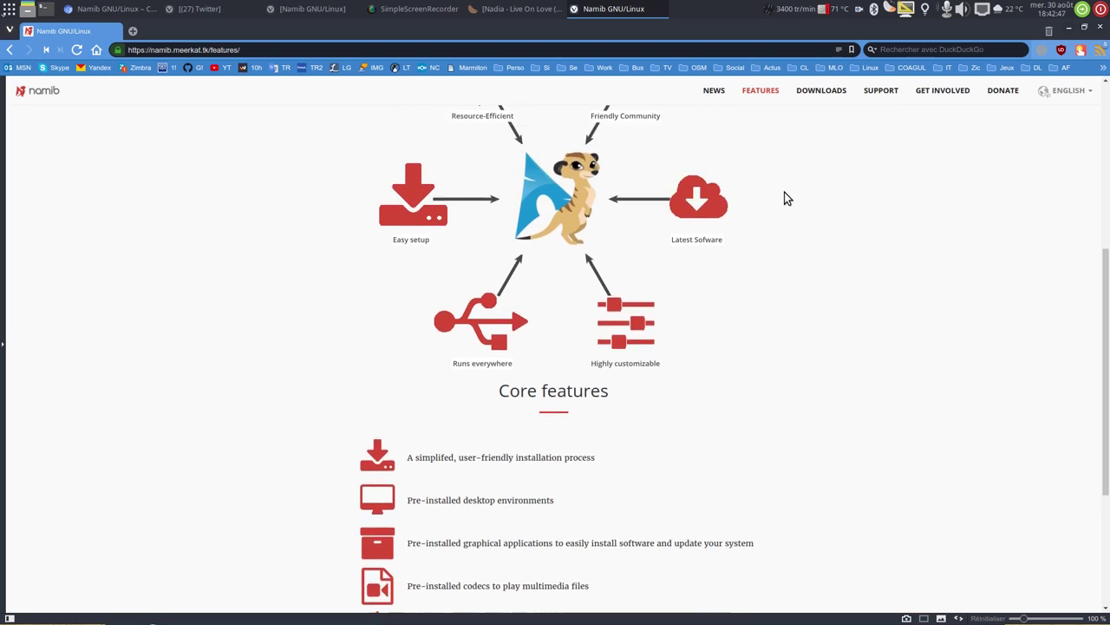
pyautogui.scroll(4, 786, 198)
# Open the Downloads page, scroll to the Download 17.08 desktop edition, then close the browser.
pyautogui.click(818, 90)
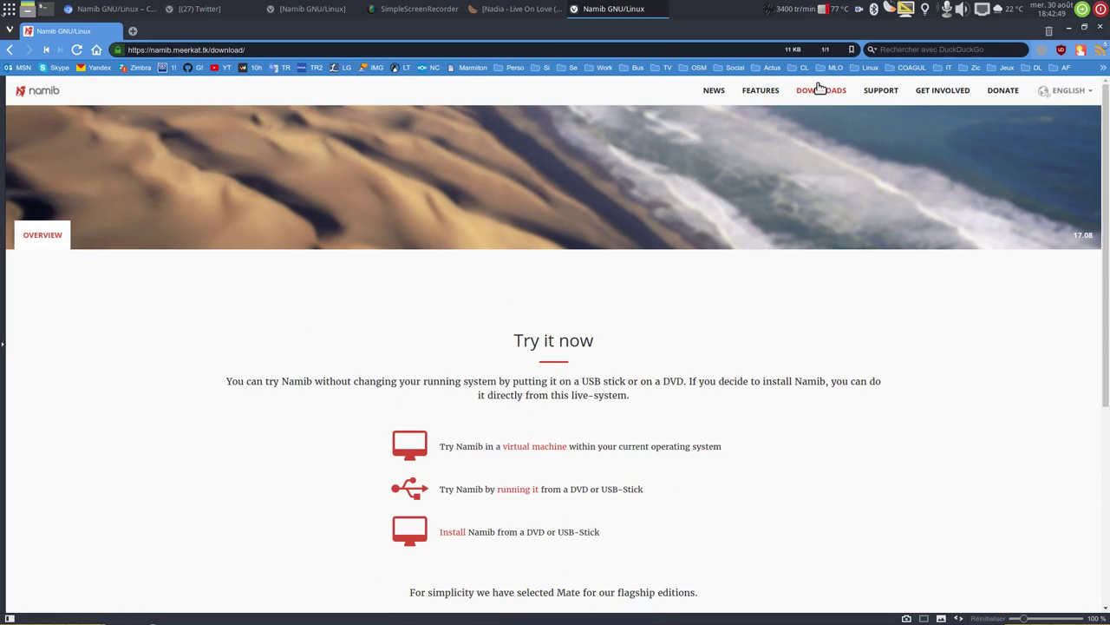
pyautogui.scroll(-3, 697, 290)
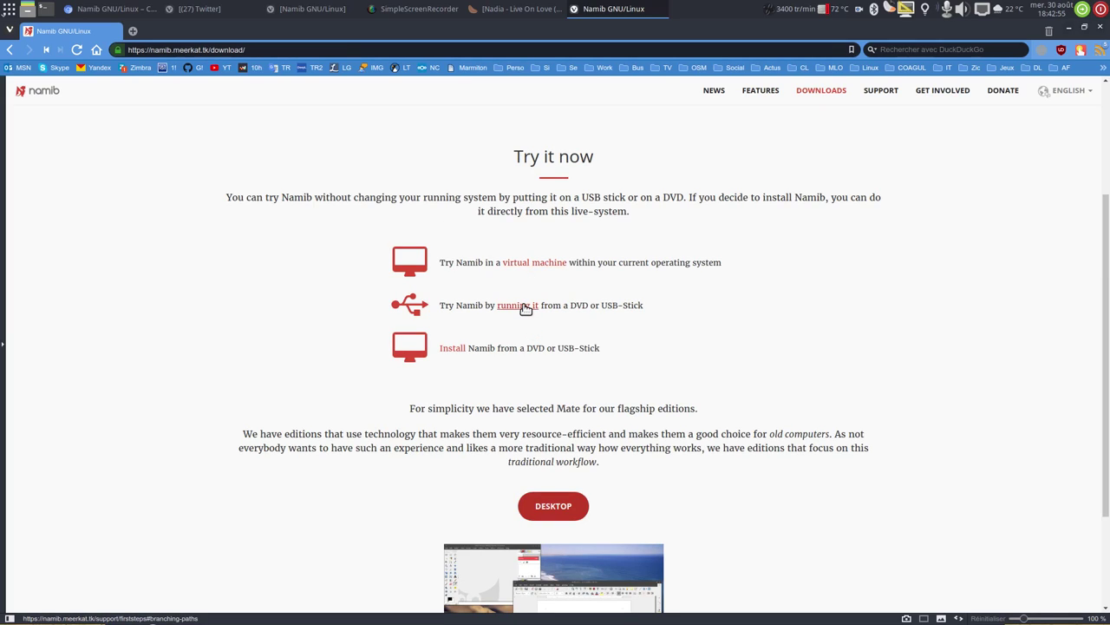
pyautogui.scroll(-3, 526, 309)
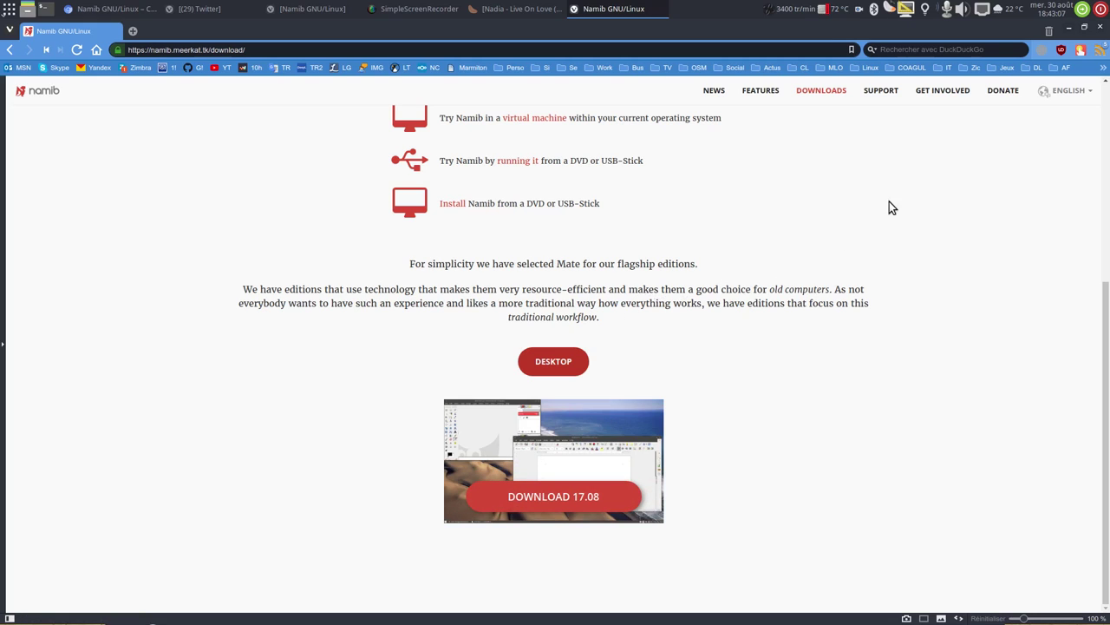
pyautogui.click(1101, 29)
# Launch VirtualBox, start the Video1 machine and boot the Namib live system to the installer.
pyautogui.click(569, 611)
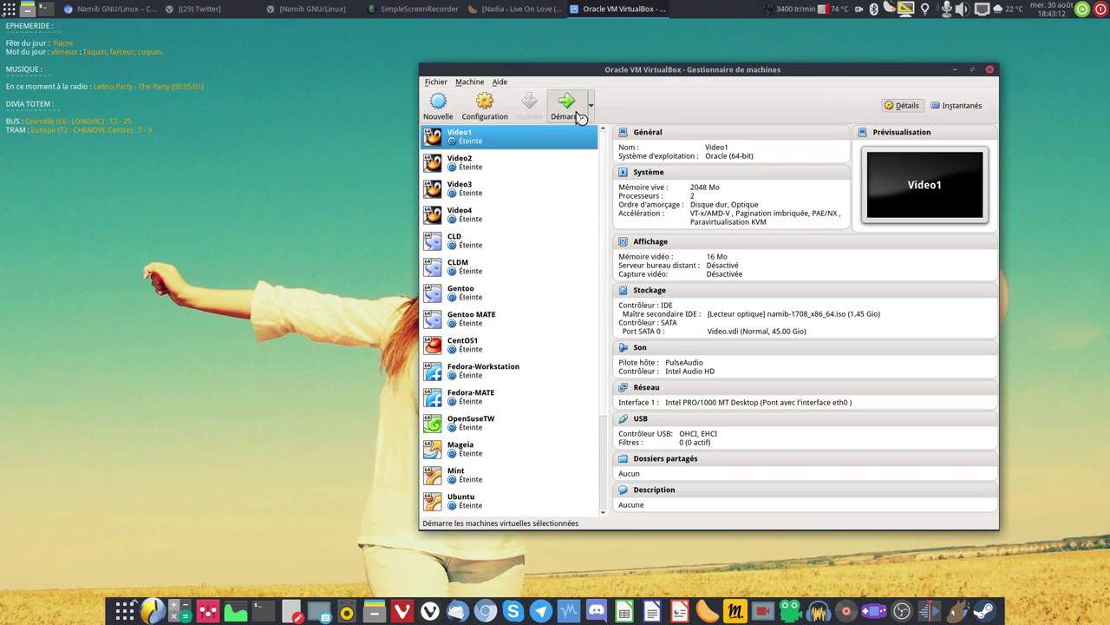
pyautogui.click(571, 106)
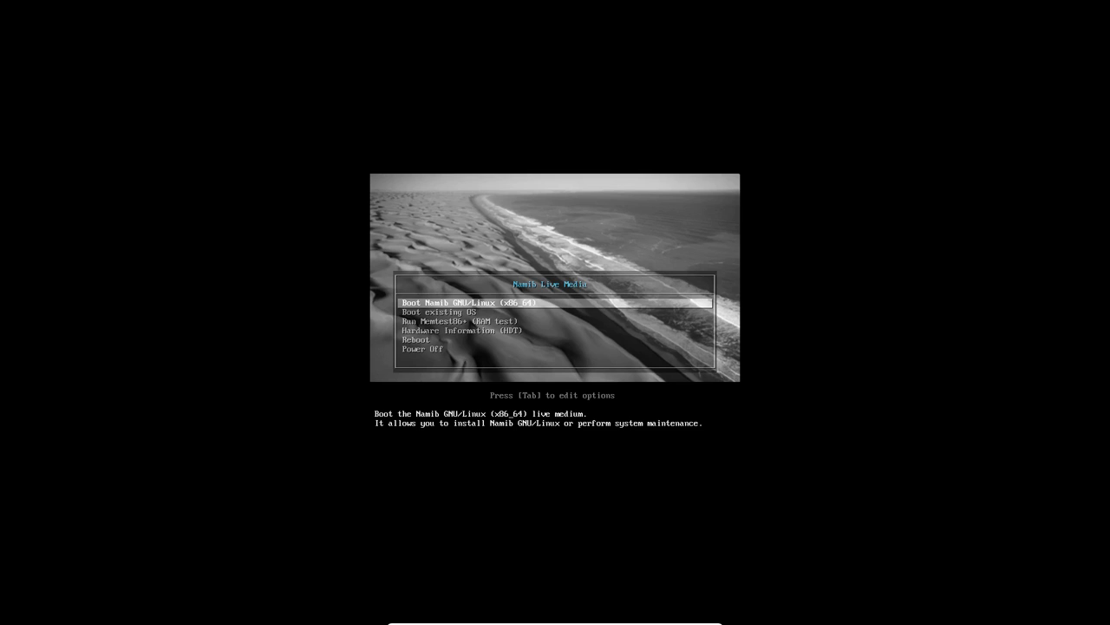
pyautogui.press('Return')
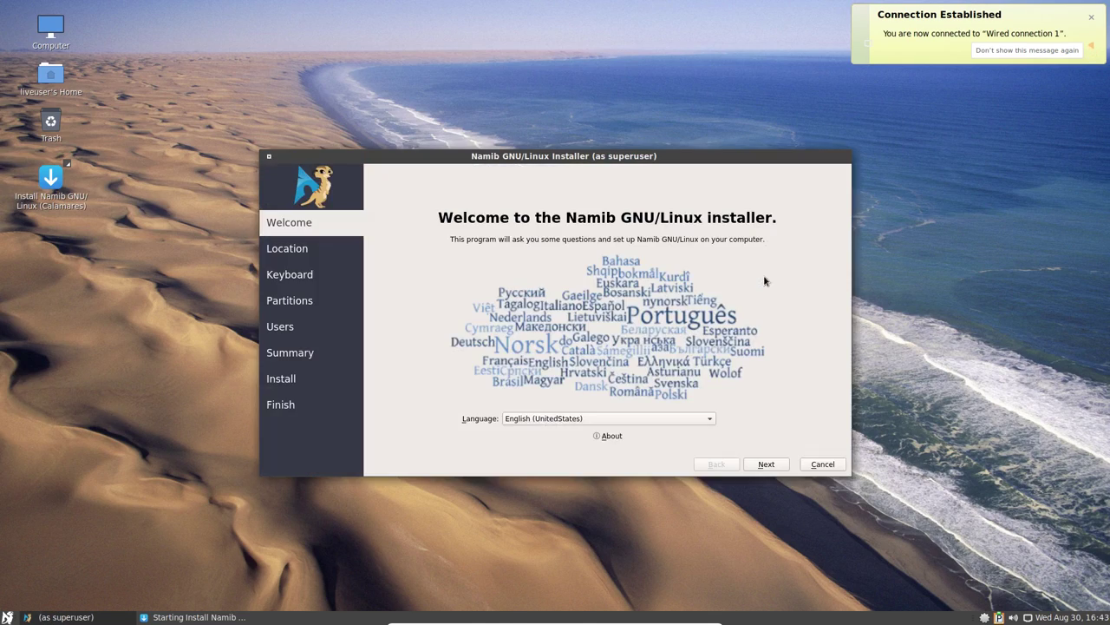
# Set the installer language to French (France).
pyautogui.click(639, 418)
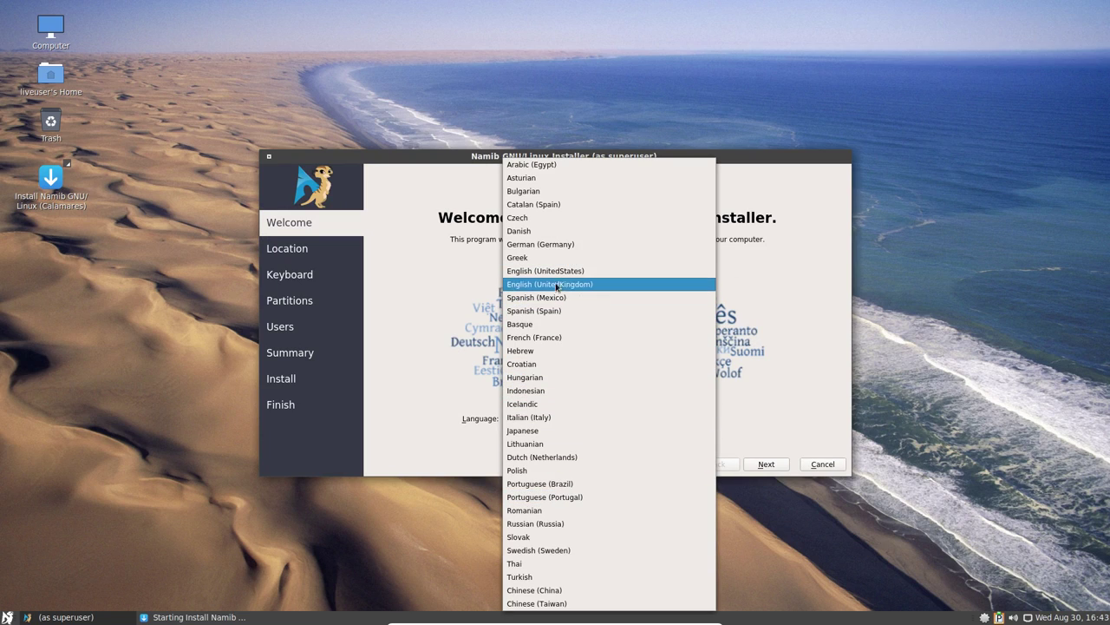
pyautogui.click(544, 337)
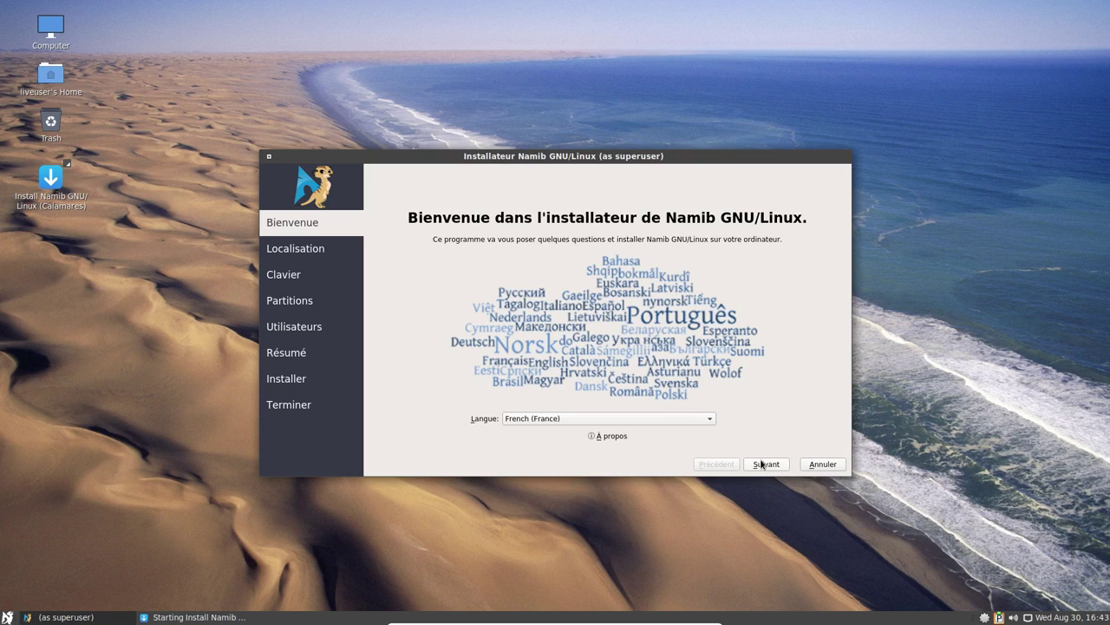
pyautogui.click(765, 463)
# Set the time zone to Europe/Paris.
pyautogui.click(596, 236)
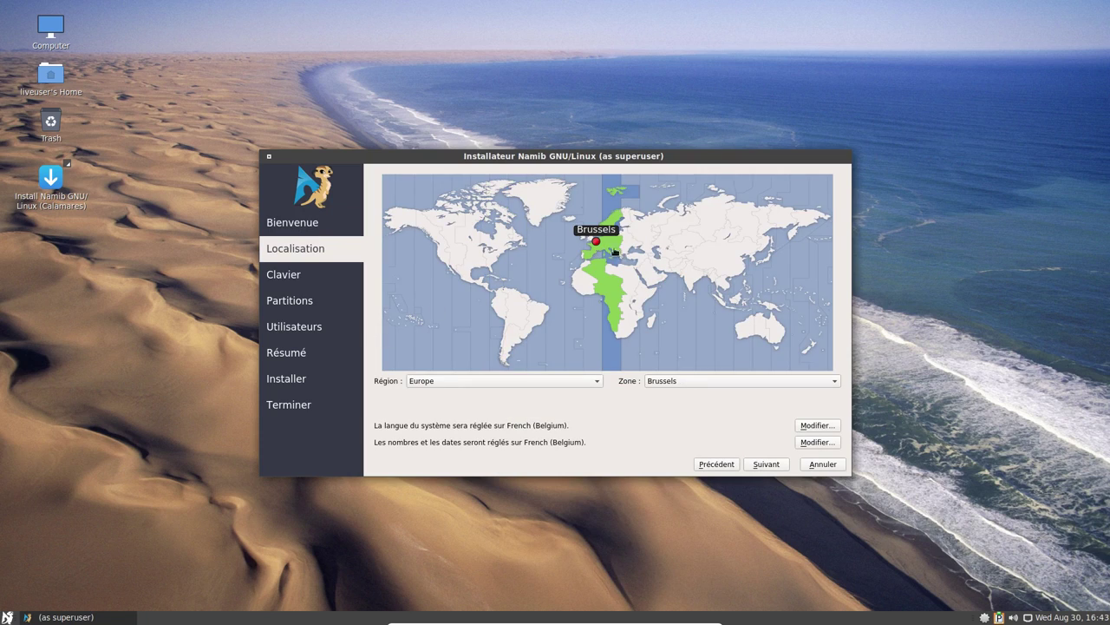
pyautogui.click(709, 386)
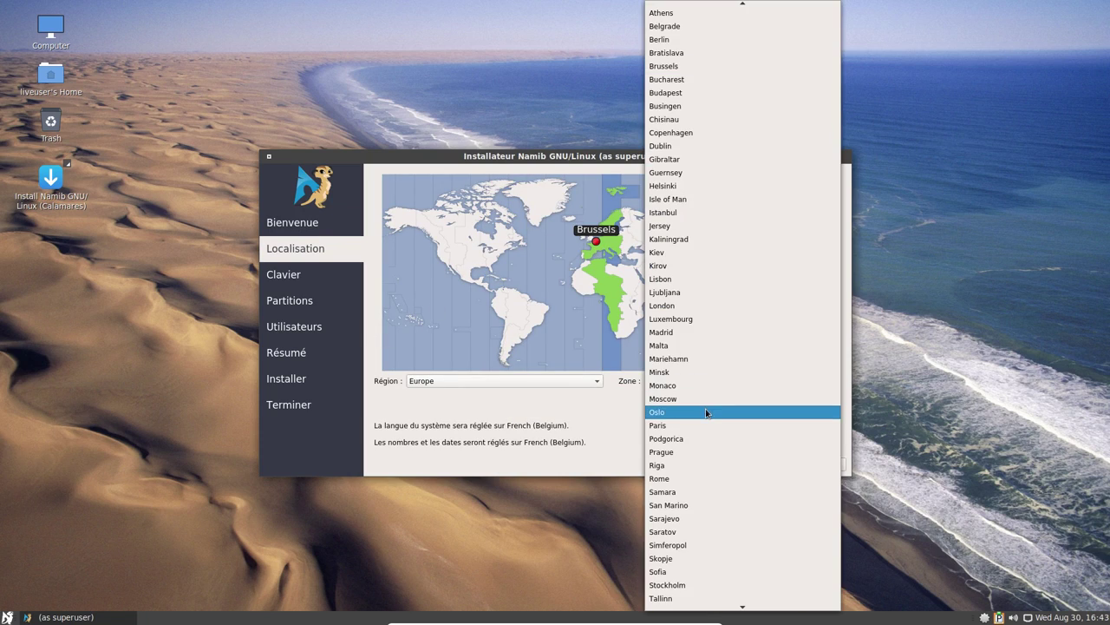
pyautogui.click(710, 413)
pyautogui.click(765, 464)
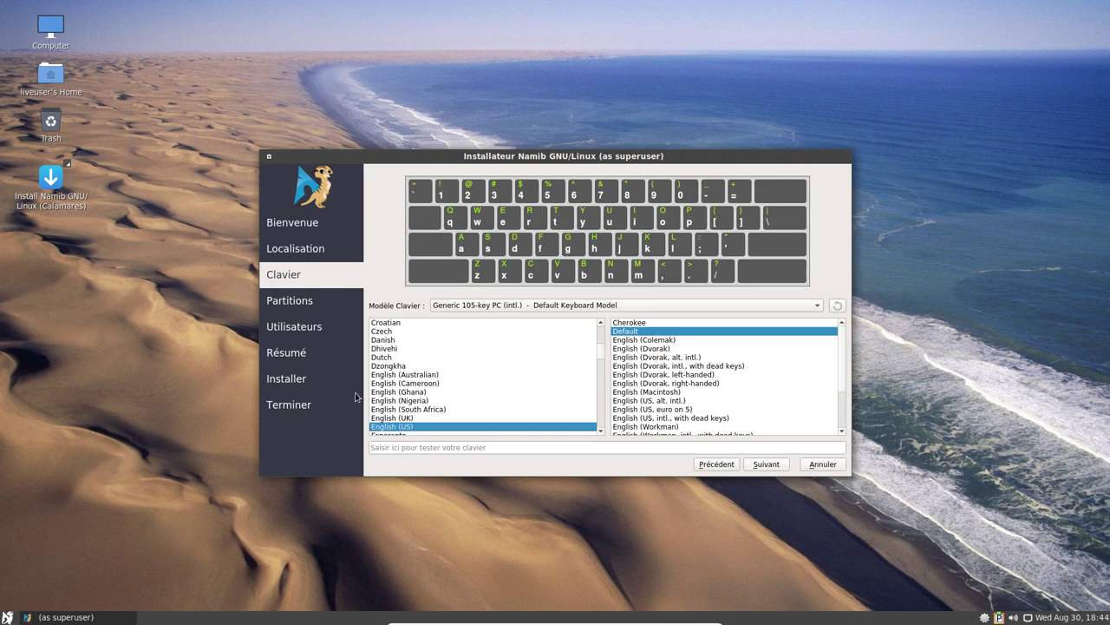
# Choose the French keyboard layout and the erase-whole-disk partitioning option.
pyautogui.scroll(-2, 407, 394)
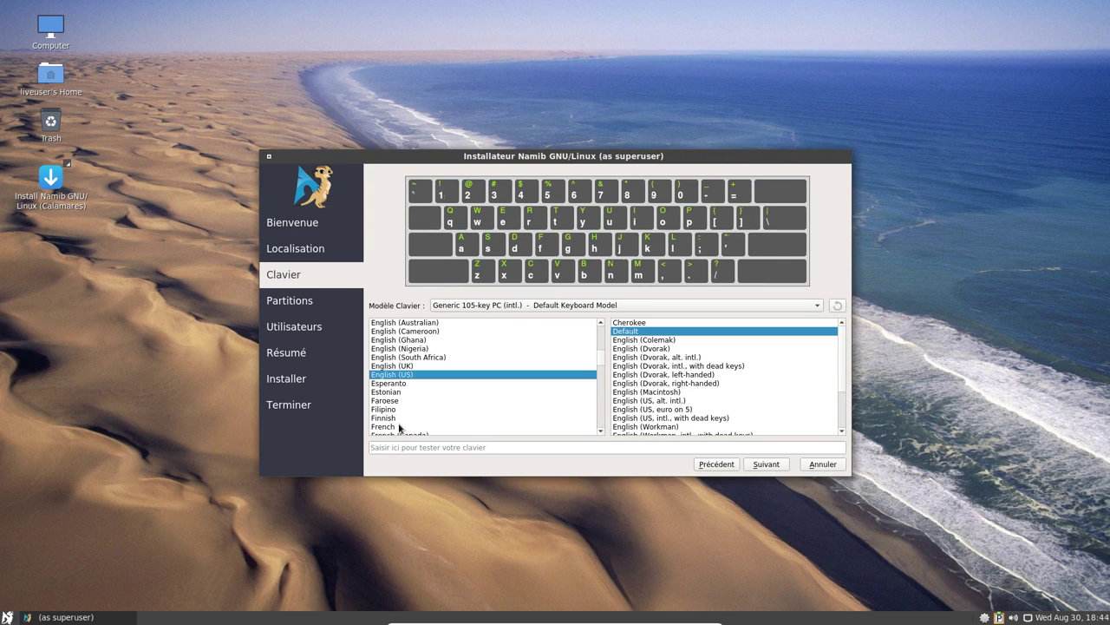
pyautogui.click(402, 425)
pyautogui.click(774, 465)
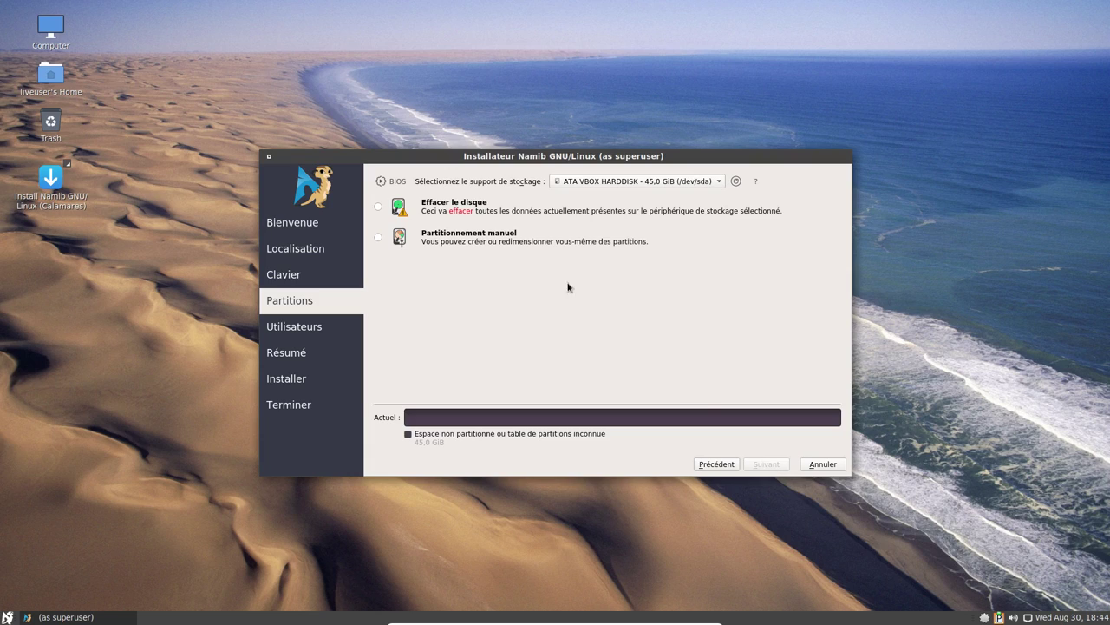
pyautogui.click(470, 214)
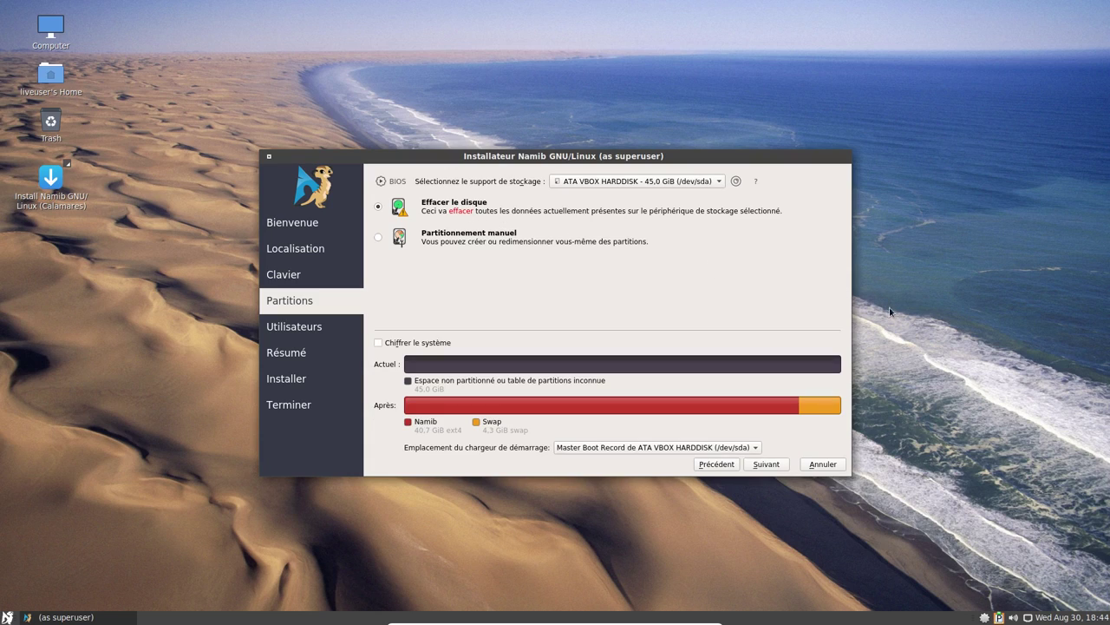
pyautogui.click(767, 466)
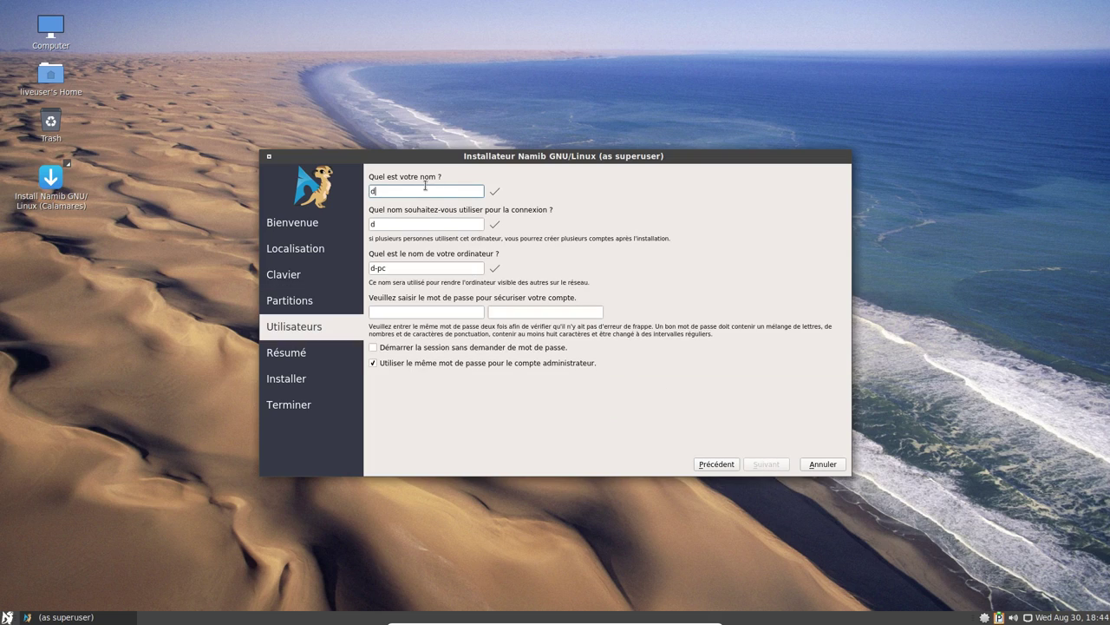
# Enter the user's name and login, accept the suggested computer name, set the password, and continue to Résumé.
pyautogui.press('Tab')
pyautogui.press('Tab')
pyautogui.press('Tab')
pyautogui.press('BackSpace')
pyautogui.press('BackSpace')
pyautogui.press('Tab')
pyautogui.press('Tab')
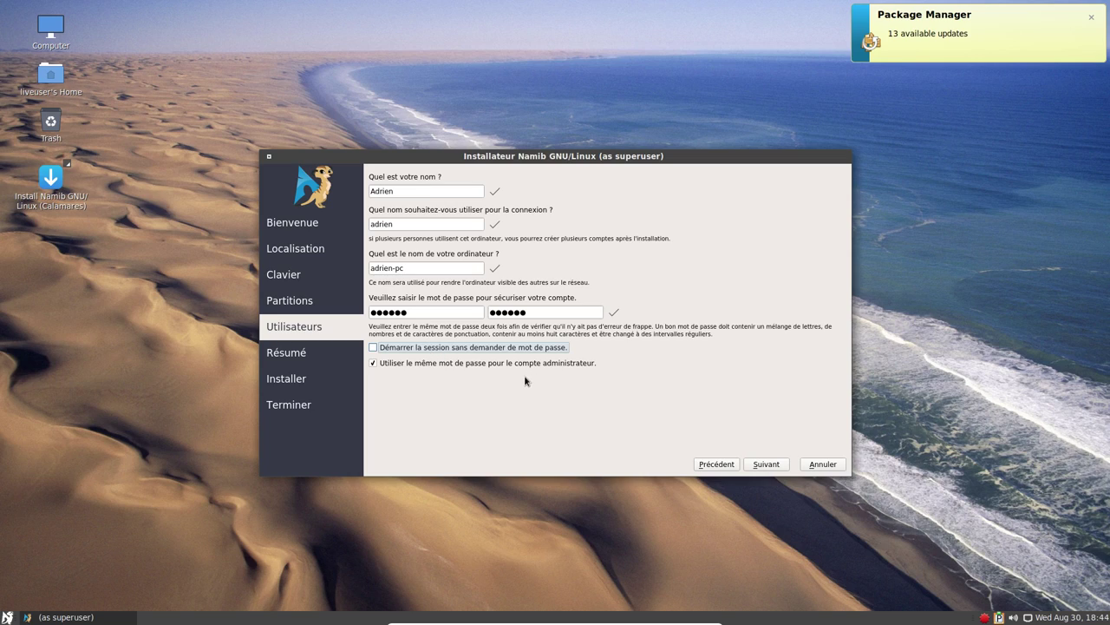
pyautogui.click(755, 464)
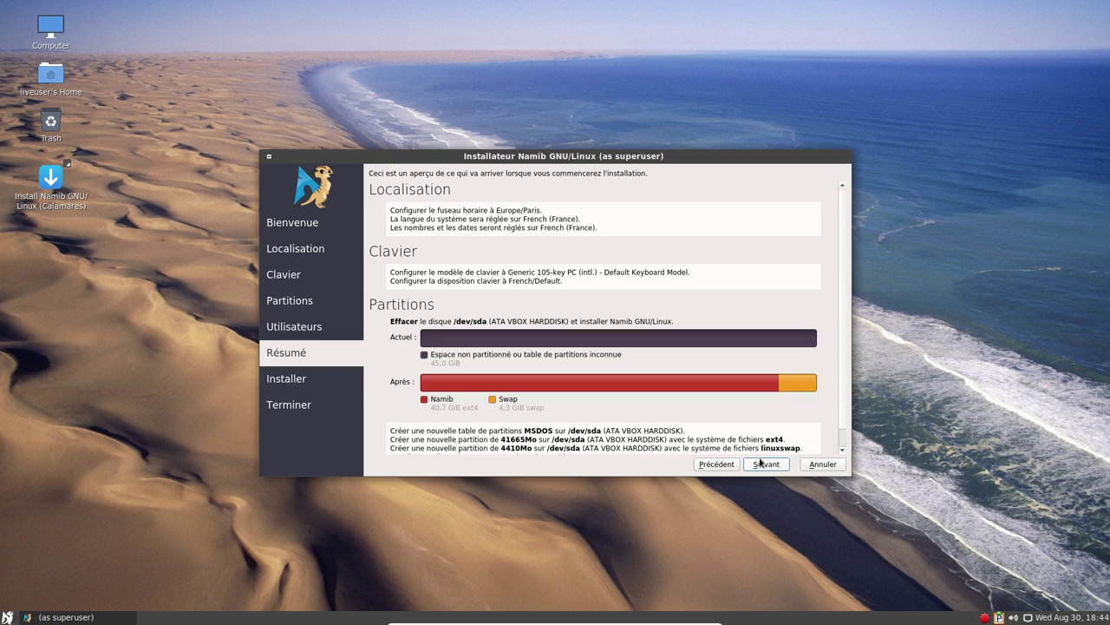
# Confirm the summary (erase /dev/sda into ext4 and swap) and launch the installation.
pyautogui.click(761, 467)
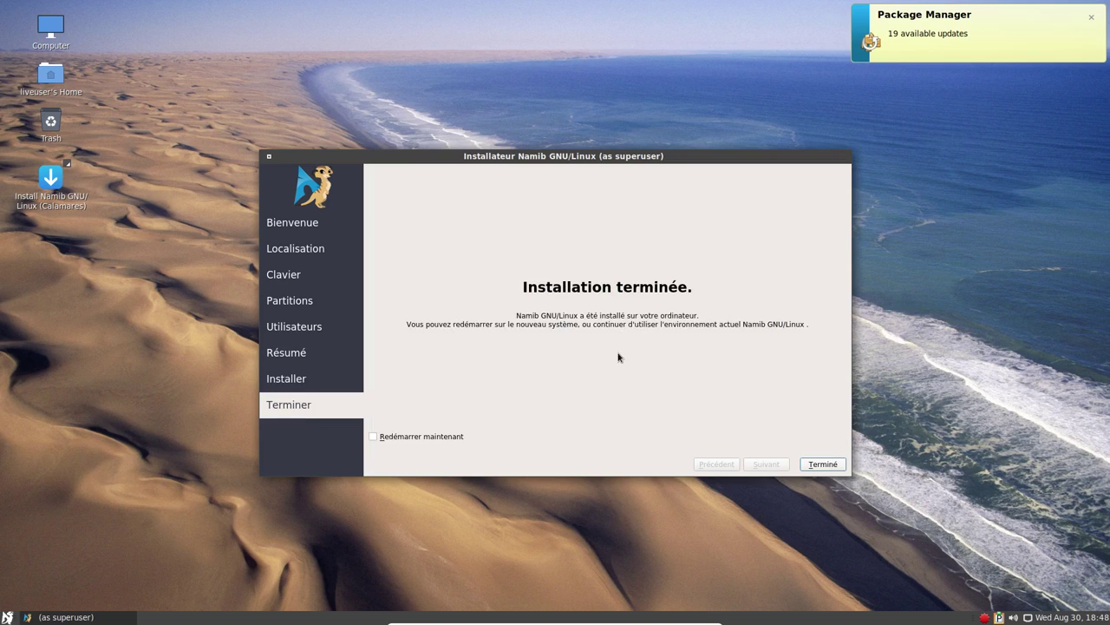
# Finish the installer with 'Redémarrer maintenant' ticked and boot Namib Linux from GRUB.
pyautogui.click(818, 464)
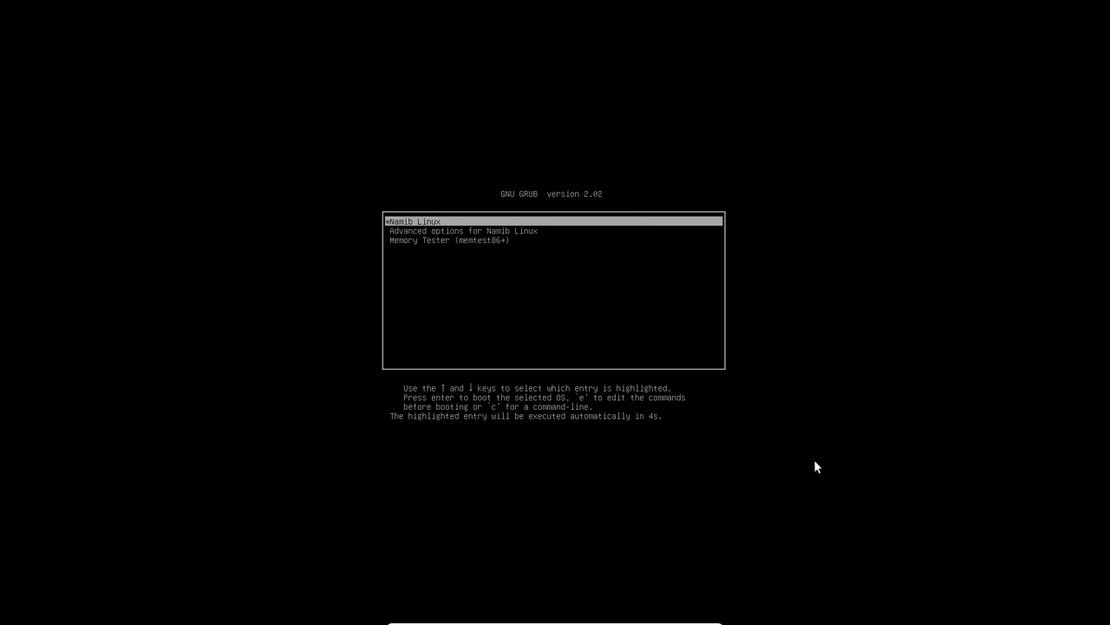
pyautogui.press('Return')
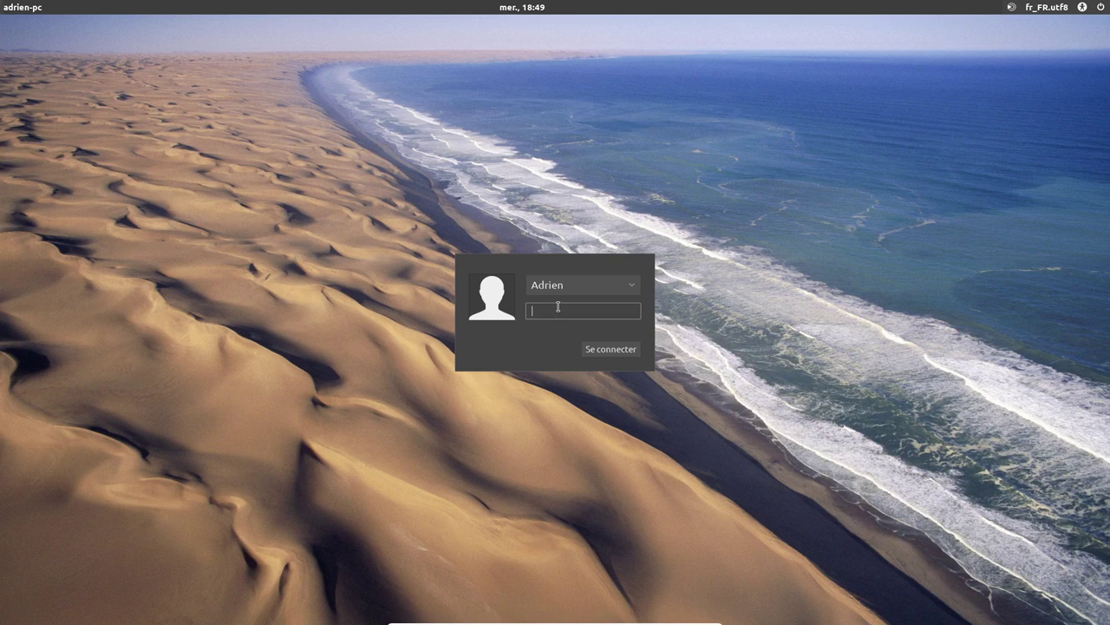
# Log in at the LightDM screen with the account password.
pyautogui.write('******')
pyautogui.press('Return')
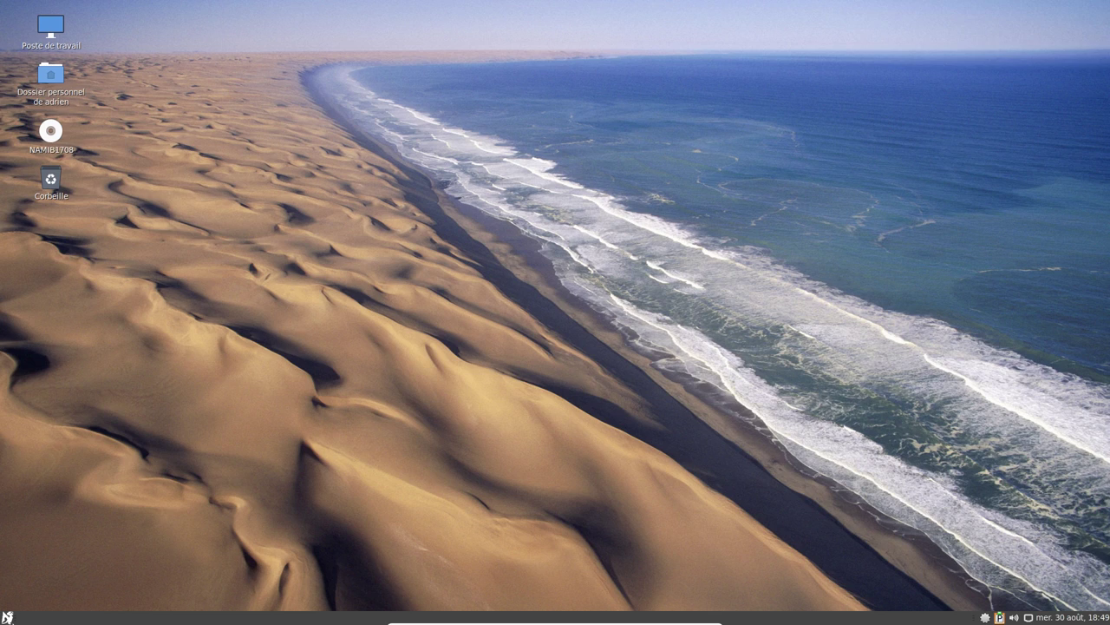
# Open Pamac from the tray update icon and show its About box, version 5.1.0-1.
pyautogui.click(7, 617)
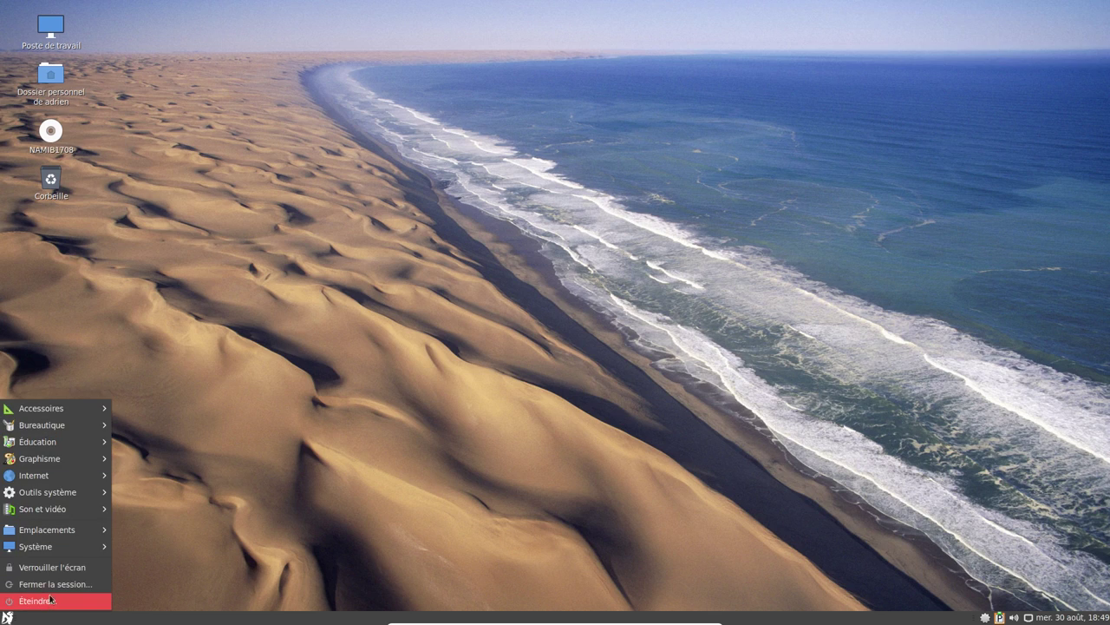
pyautogui.click(977, 553)
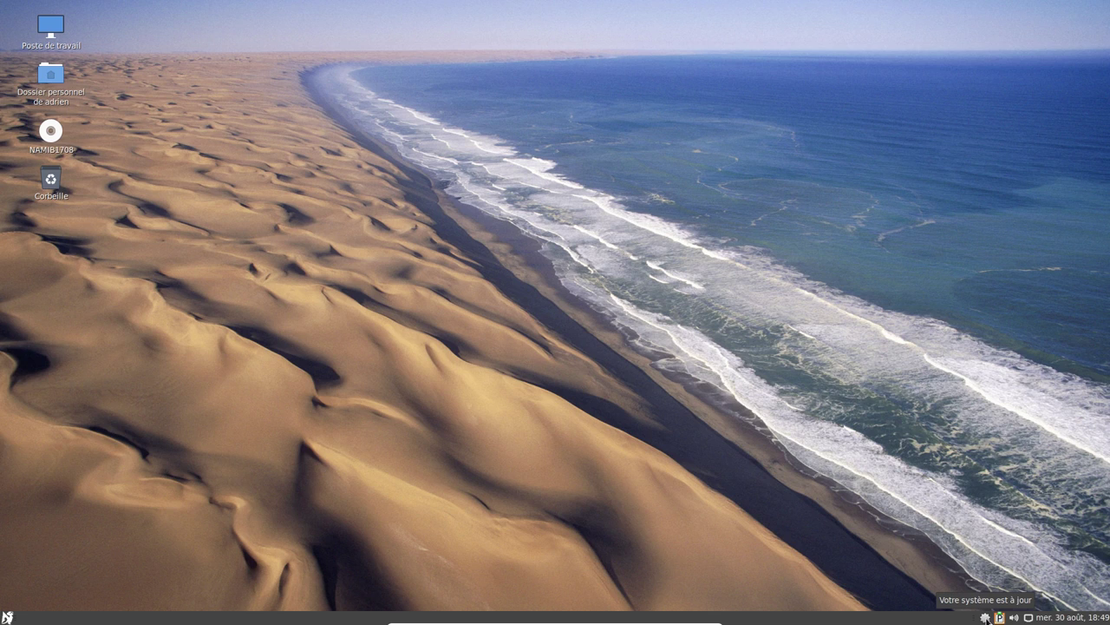
pyautogui.click(987, 617)
pyautogui.click(718, 158)
pyautogui.click(720, 269)
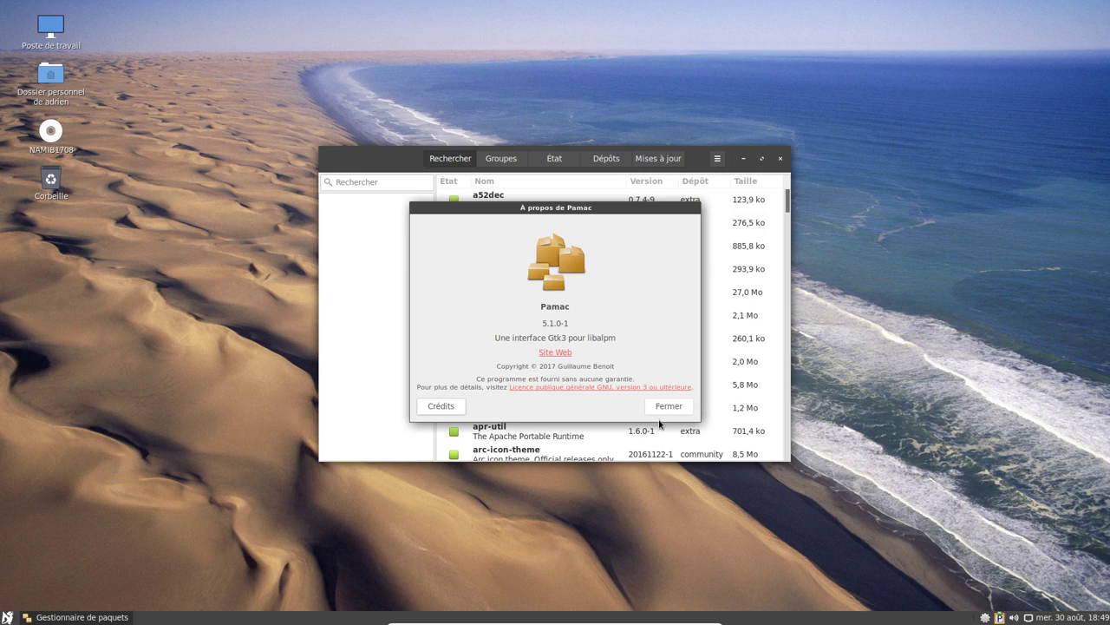
# Close Pamac's About box, then quit the package manager.
pyautogui.click(666, 408)
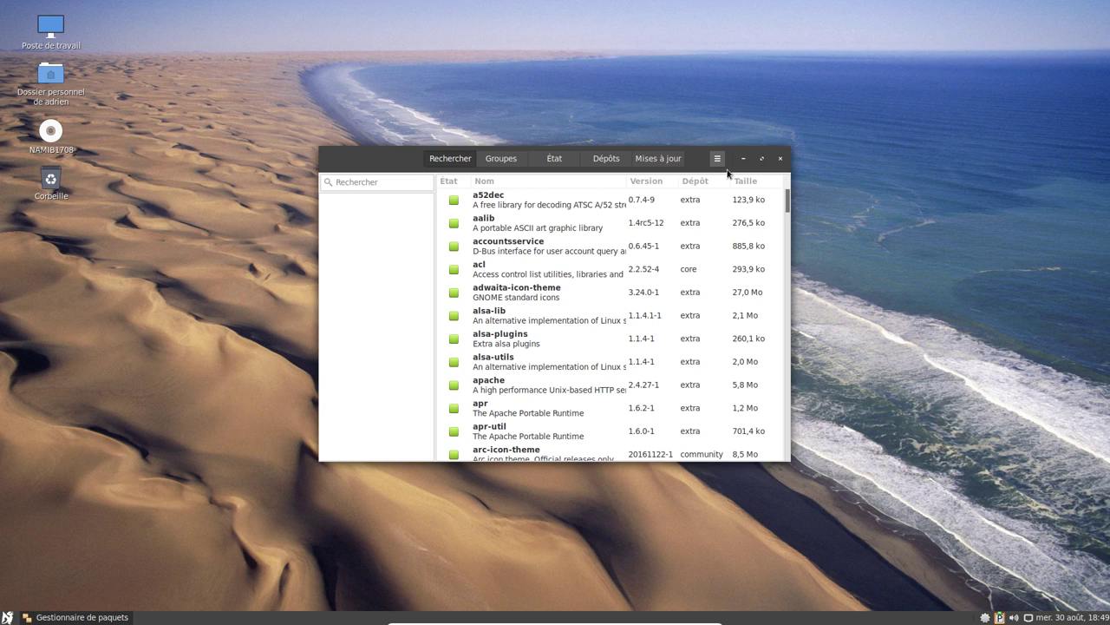
pyautogui.click(781, 159)
# Open the Dossier personnel desktop icon to show the home folder in Caja.
pyautogui.doubleClick(52, 75)
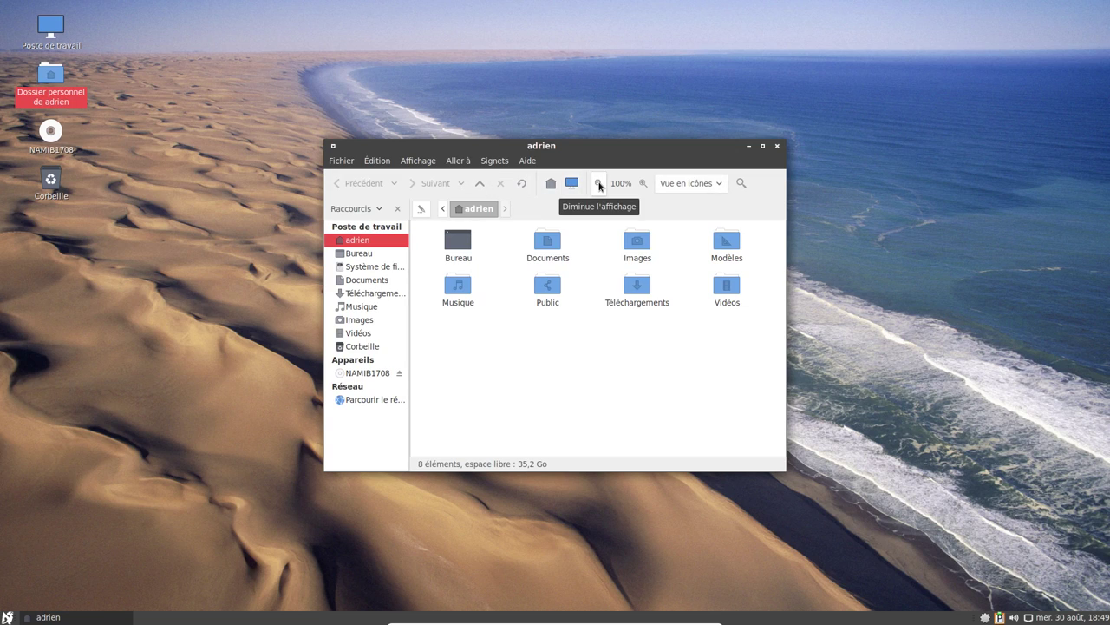
pyautogui.click(7, 617)
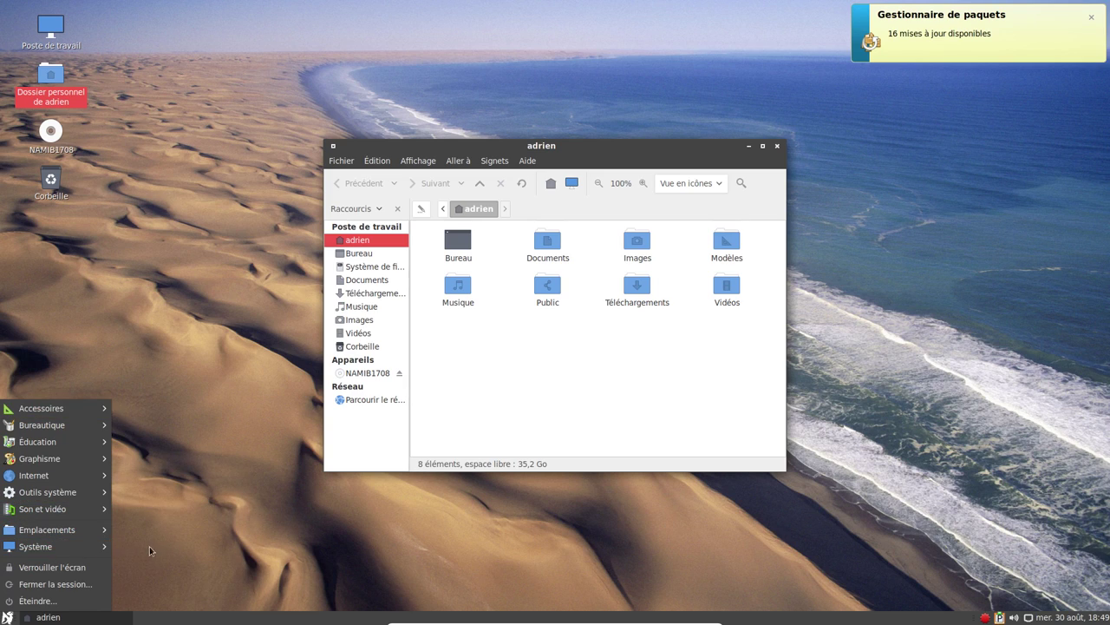
# Open Appearance preferences and place it beside the home folder window, both raised higher.
pyautogui.moveTo(94, 552)
pyautogui.moveTo(164, 530)
pyautogui.moveTo(255, 531)
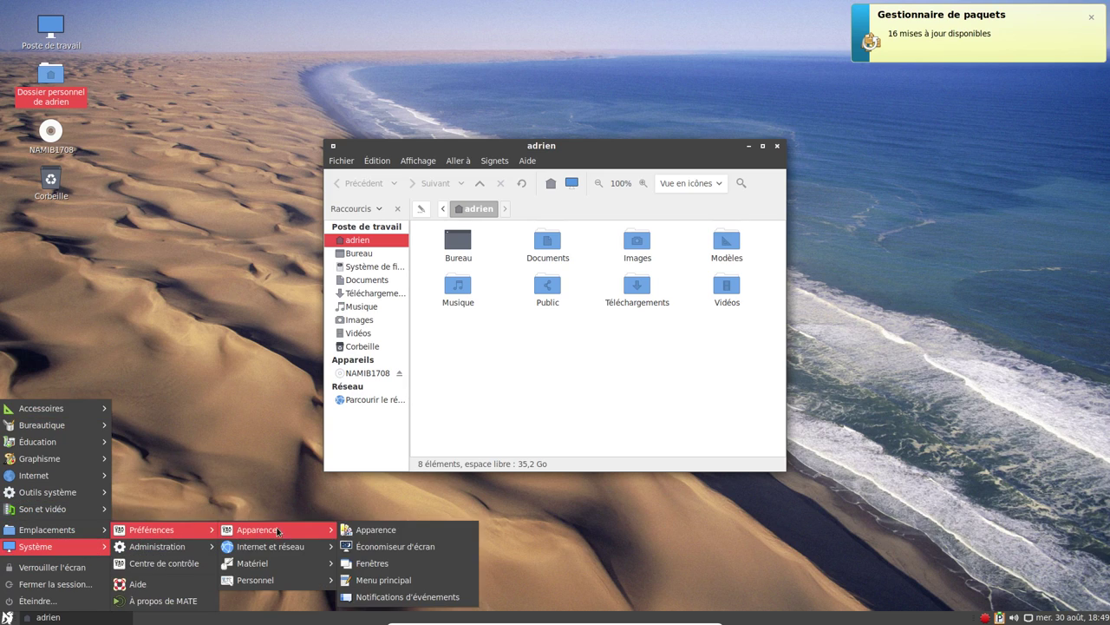
pyautogui.click(388, 528)
pyautogui.moveTo(610, 146); pyautogui.dragTo(860, 149)
pyautogui.moveTo(466, 148); pyautogui.dragTo(219, 123)
pyautogui.moveTo(686, 140); pyautogui.dragTo(690, 118)
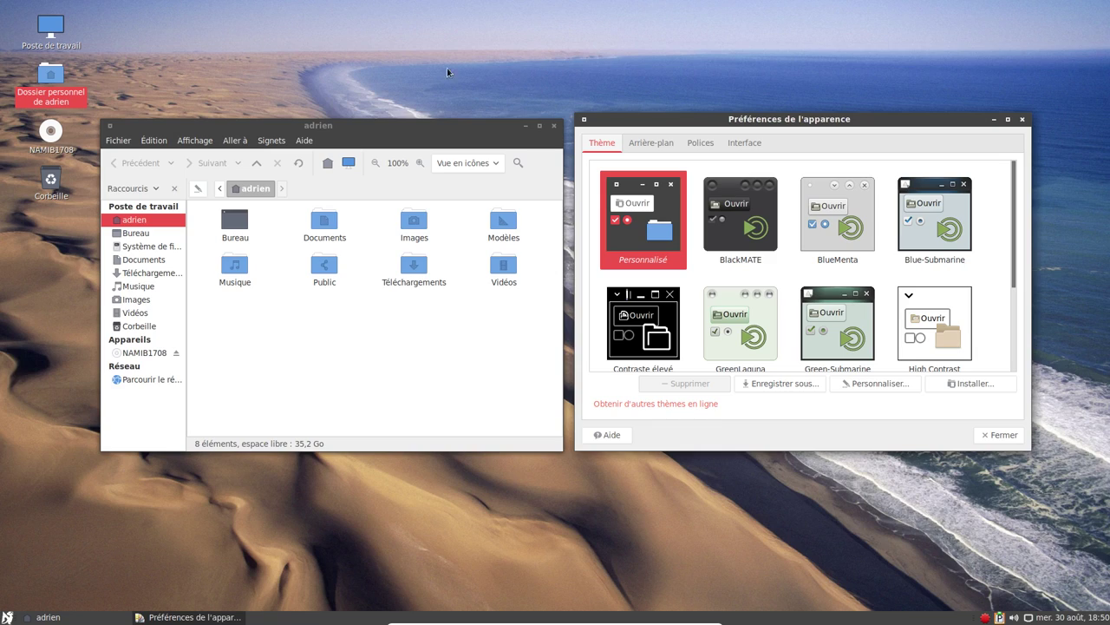
# Review the custom theme's window border, icon and pointer choices under Personnaliser.
pyautogui.click(247, 132)
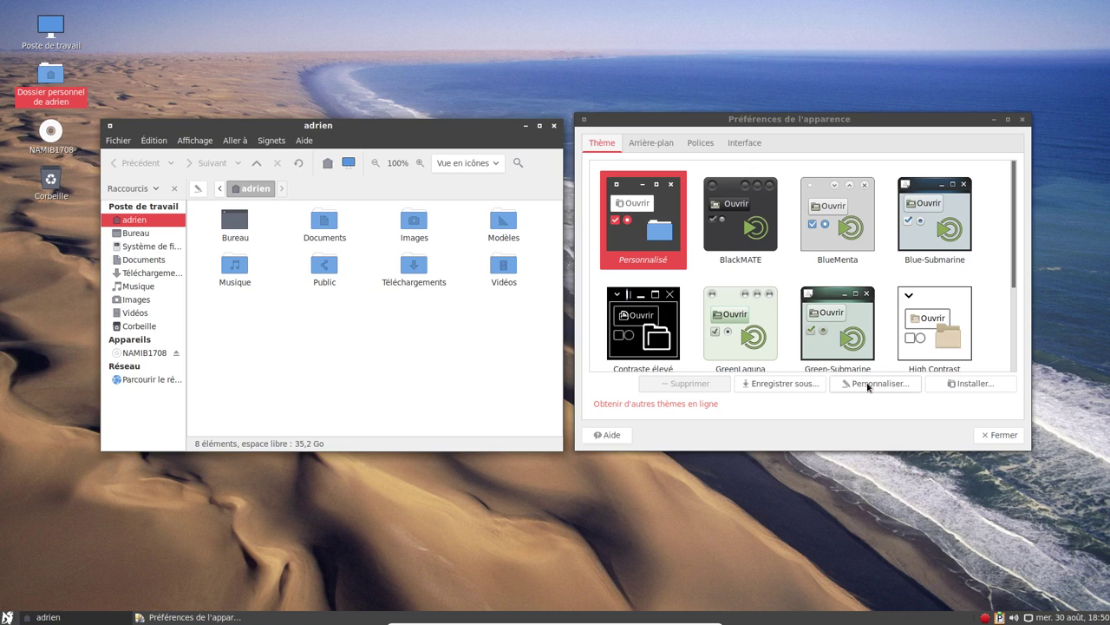
pyautogui.click(869, 384)
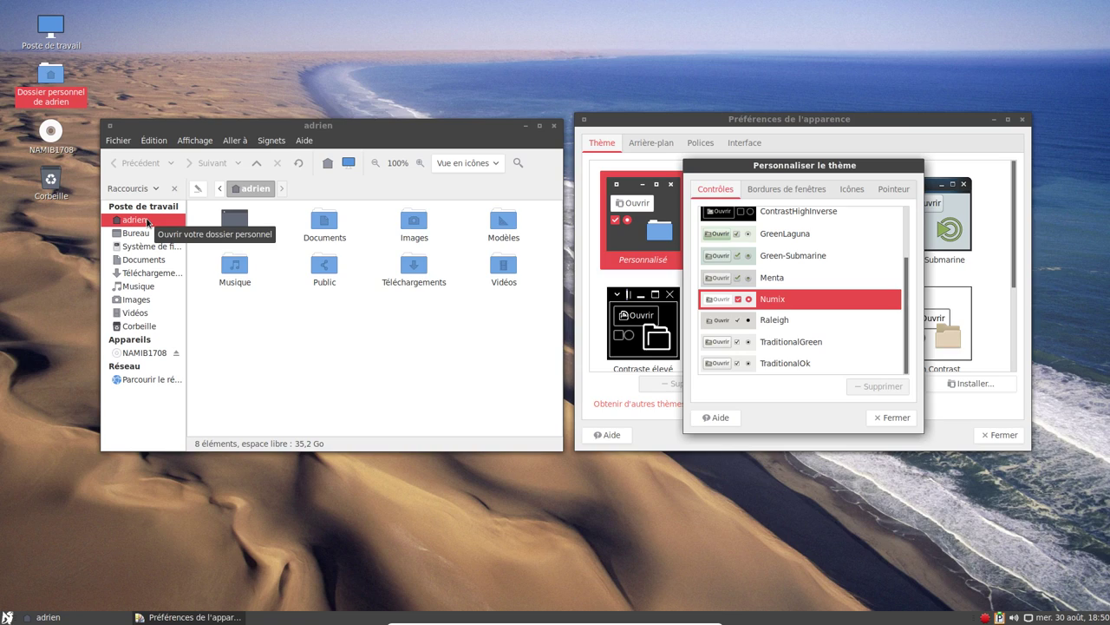
pyautogui.click(765, 197)
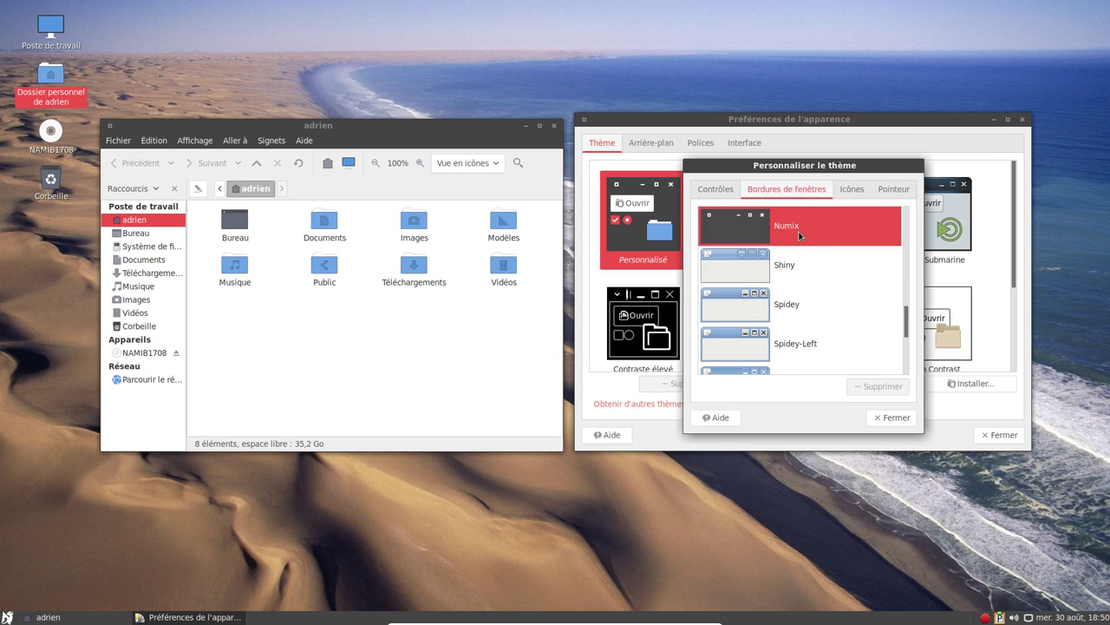
pyautogui.click(852, 188)
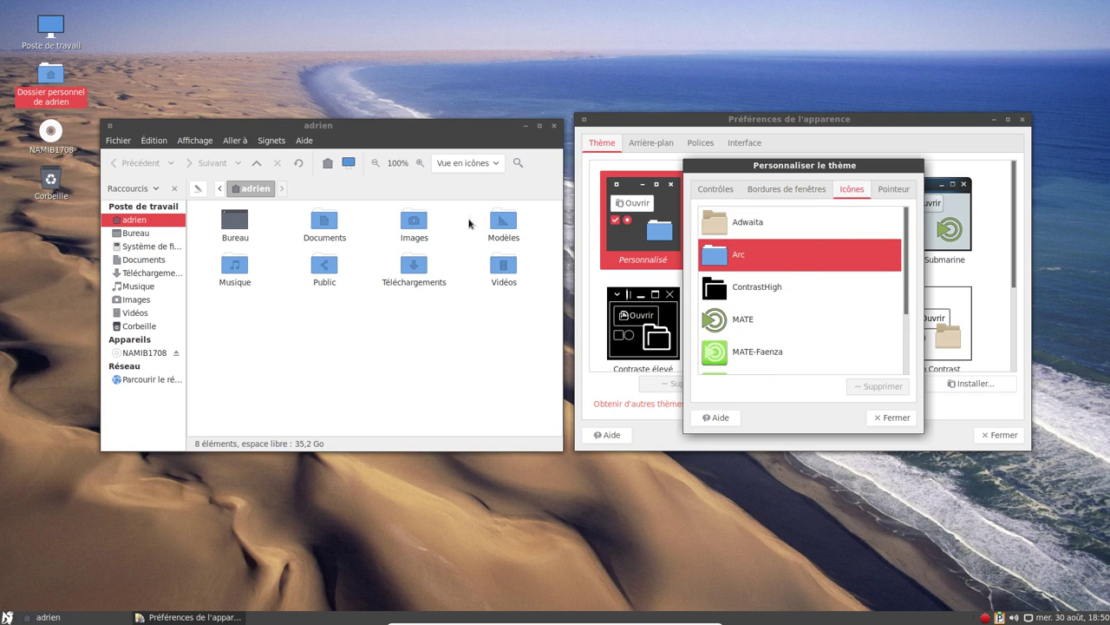
pyautogui.click(896, 191)
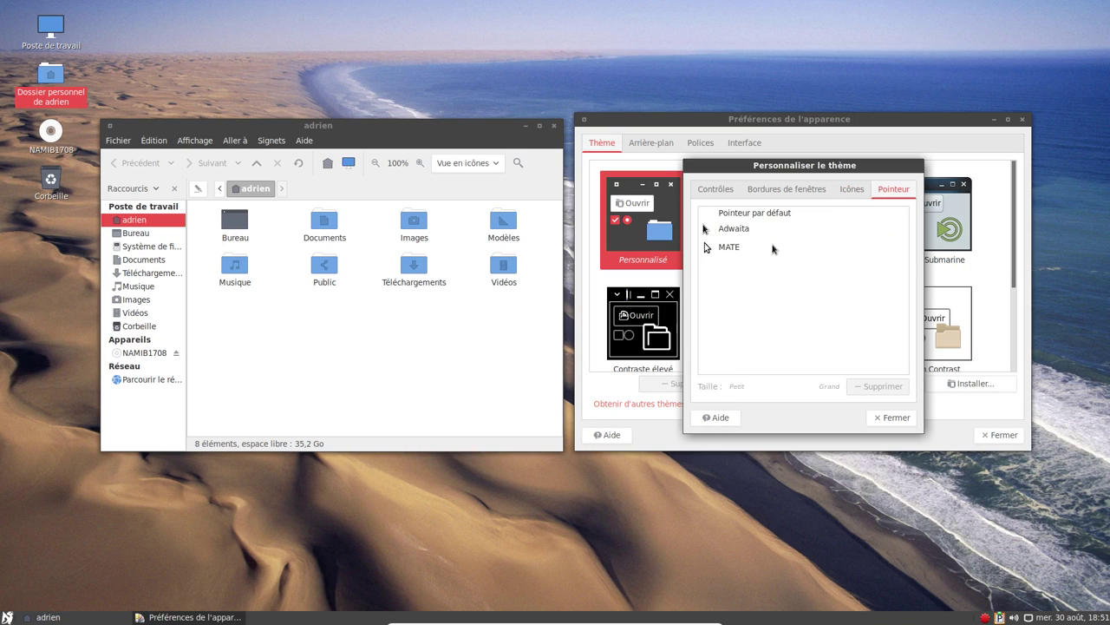
pyautogui.click(872, 417)
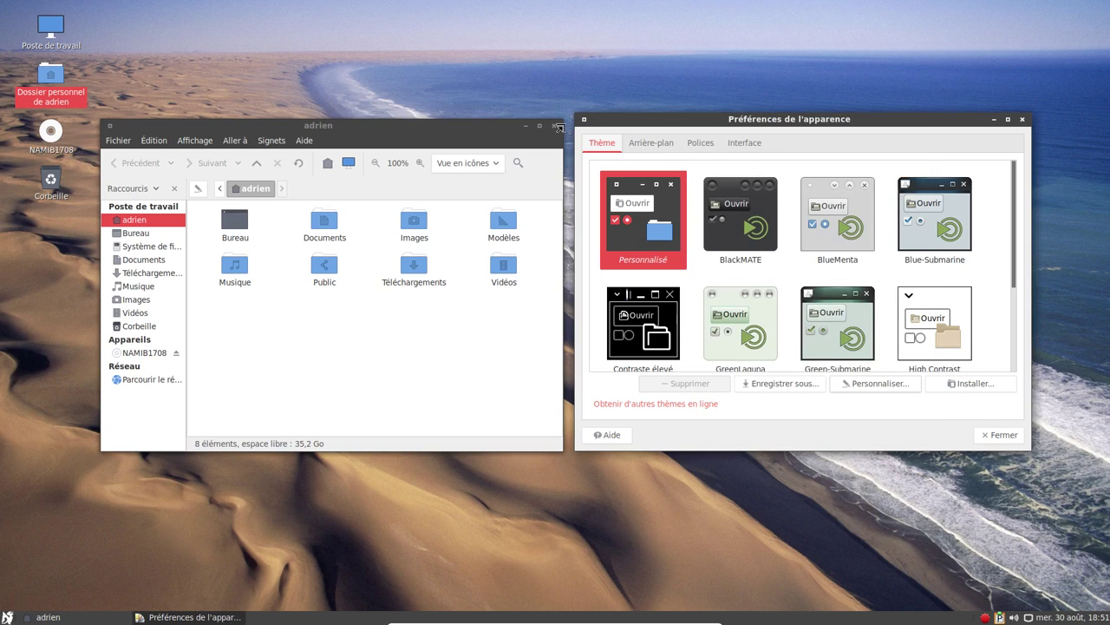
# Try browsing the network in Caja, dismiss the error, then close Caja and Appearance.
pyautogui.click(152, 380)
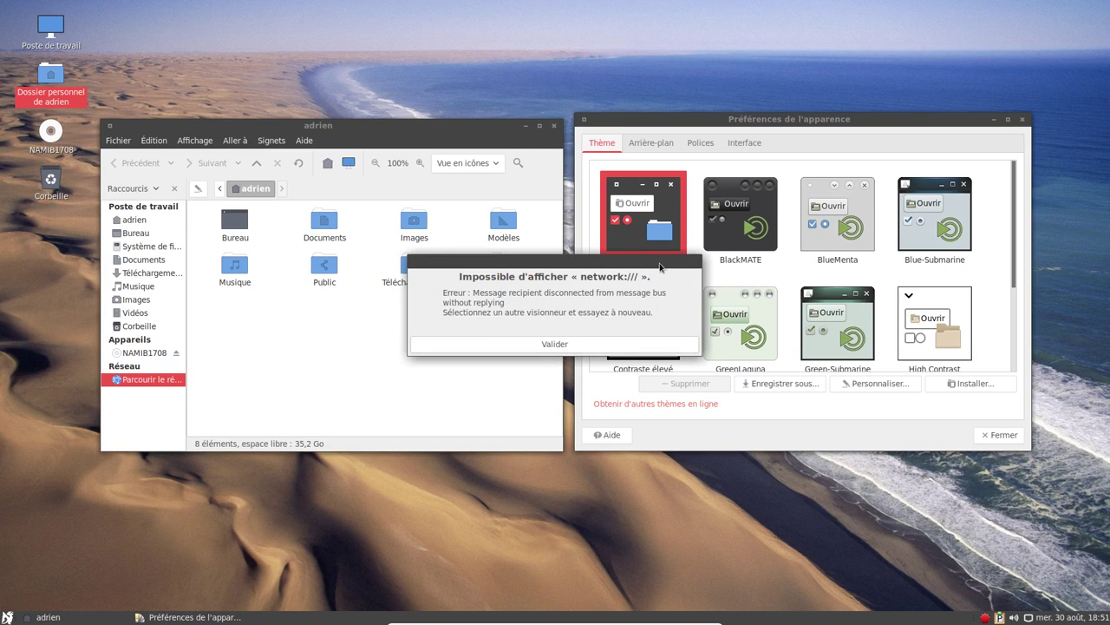
pyautogui.click(598, 344)
pyautogui.click(554, 127)
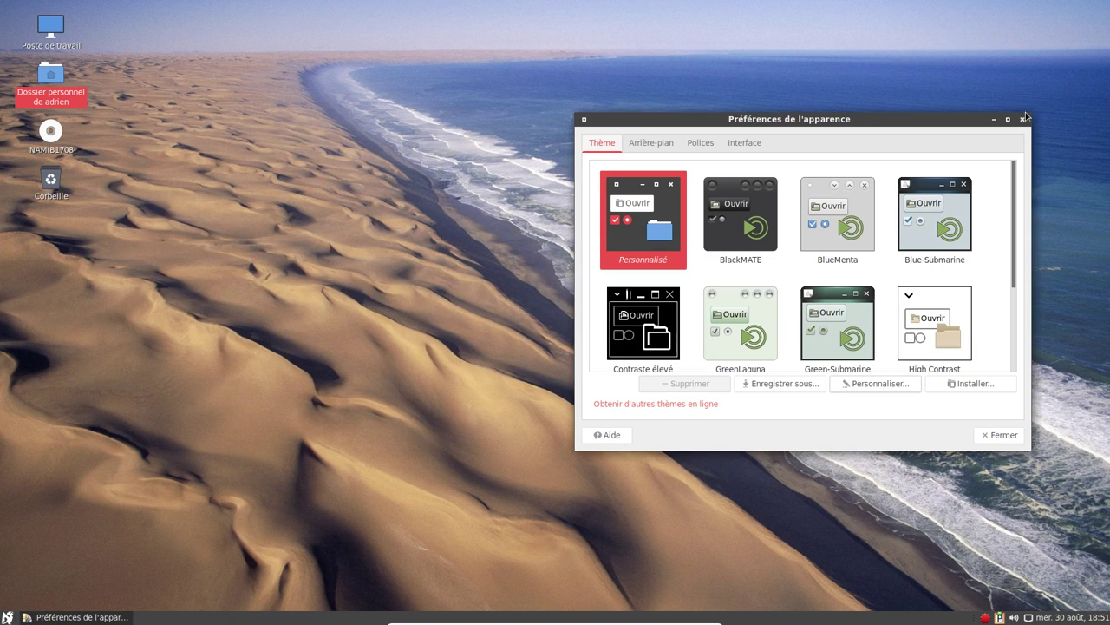
pyautogui.click(1022, 119)
# Launch LibreOffice Calc from Bureautique with a blank spreadsheet.
pyautogui.click(7, 617)
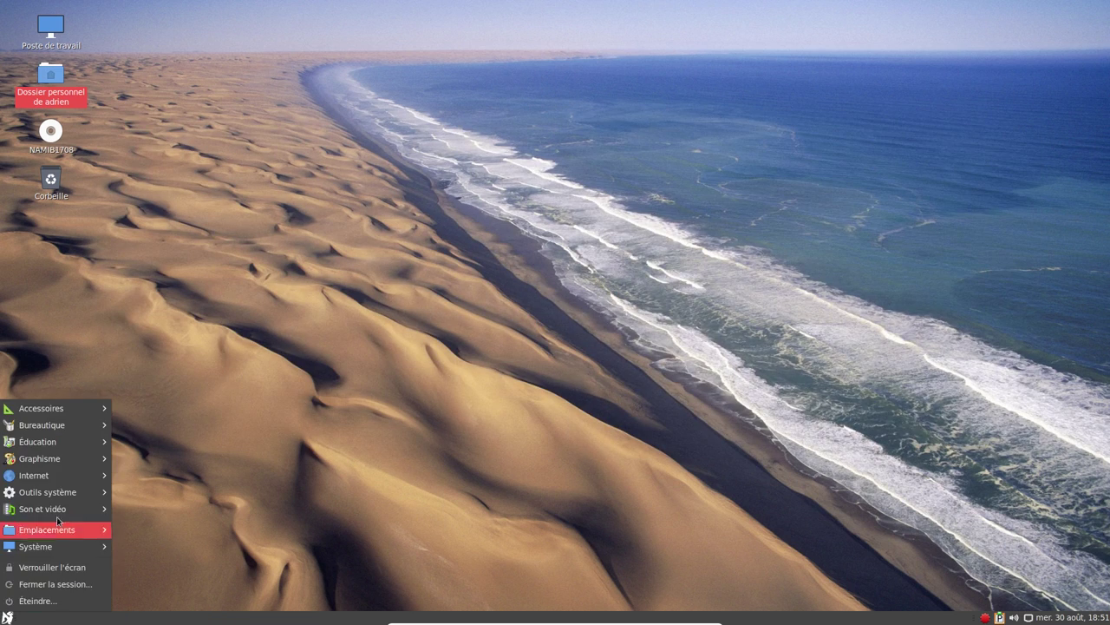
pyautogui.moveTo(87, 408)
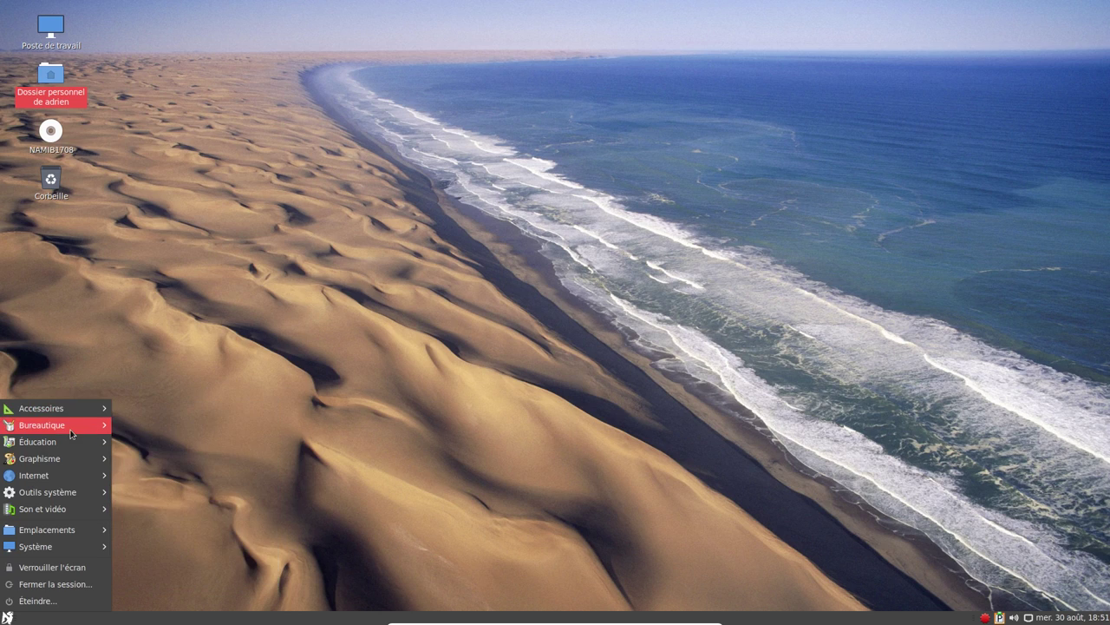
pyautogui.moveTo(71, 434)
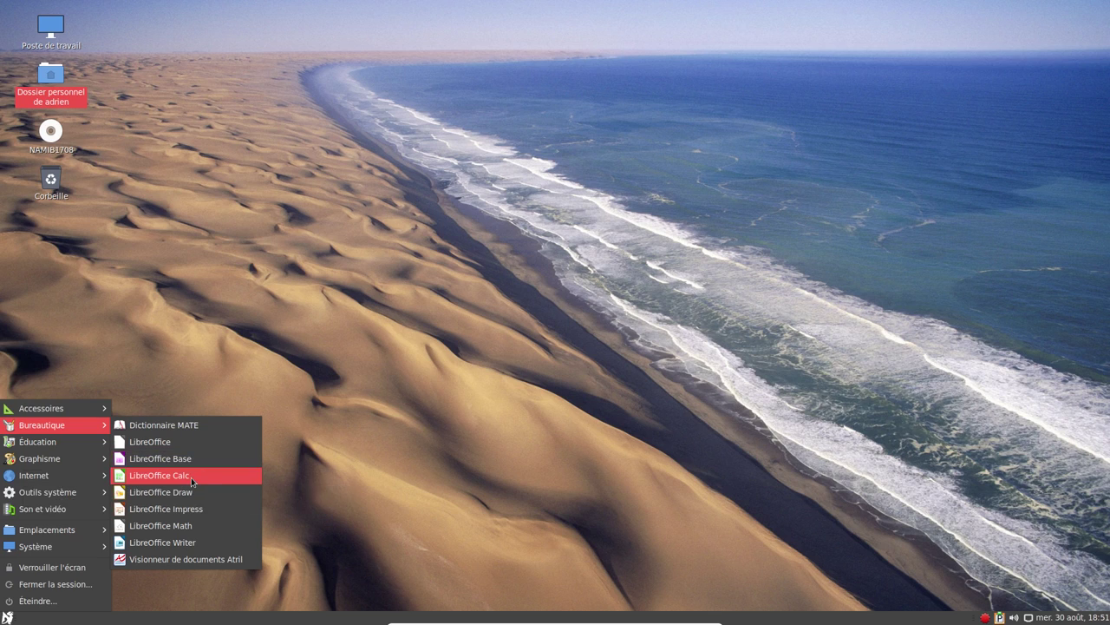
pyautogui.click(192, 475)
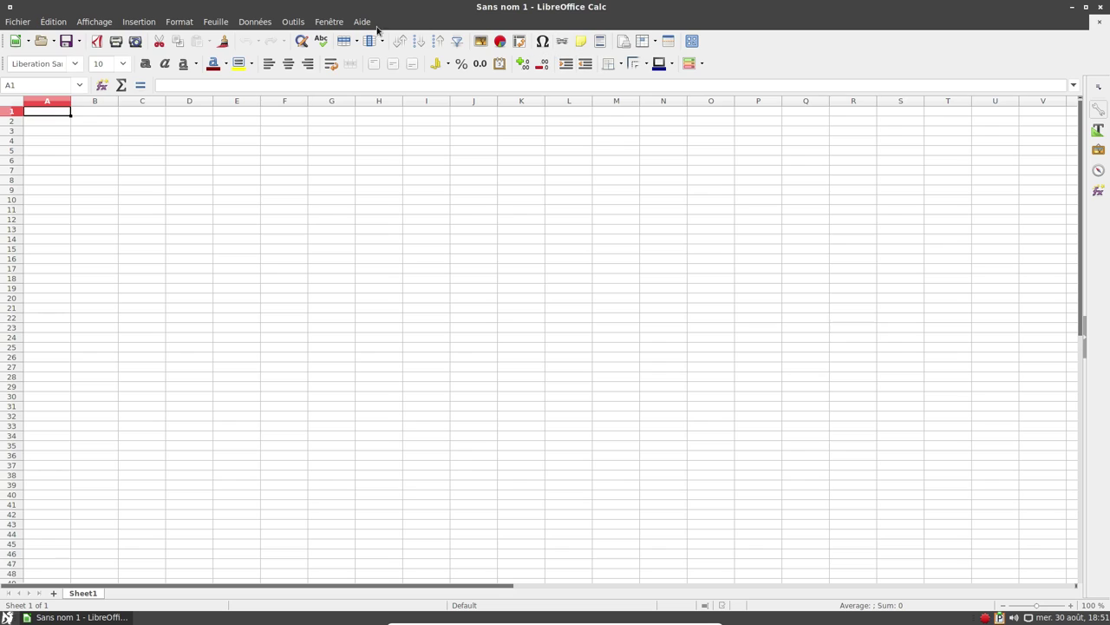
# Check Calc's About box showing version 5.3.5.2, then close Calc.
pyautogui.click(360, 22)
pyautogui.click(397, 149)
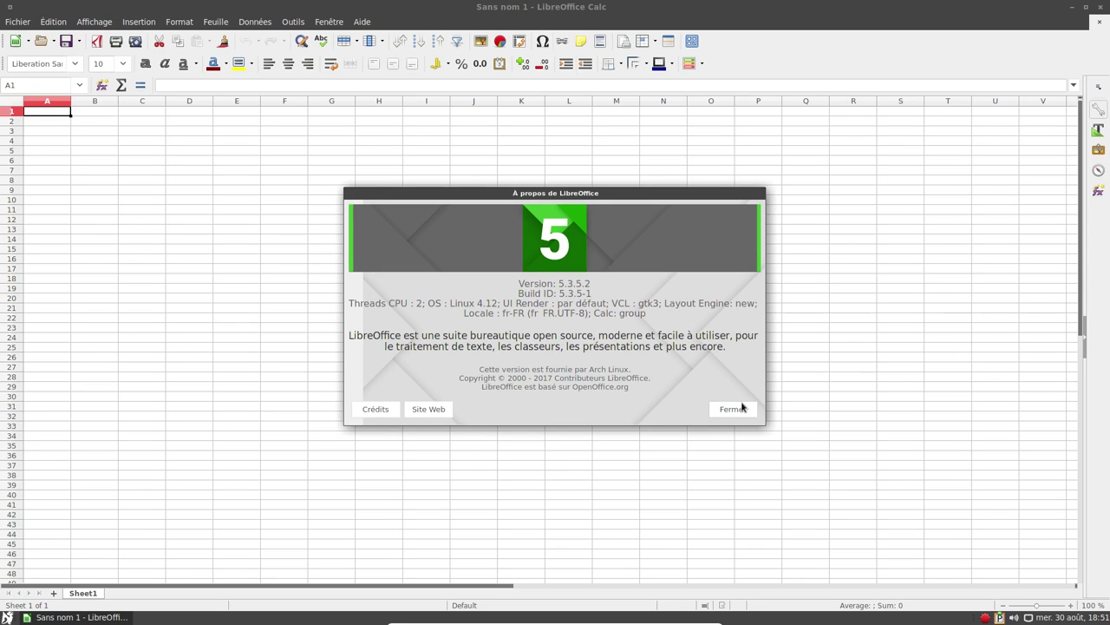
pyautogui.click(733, 410)
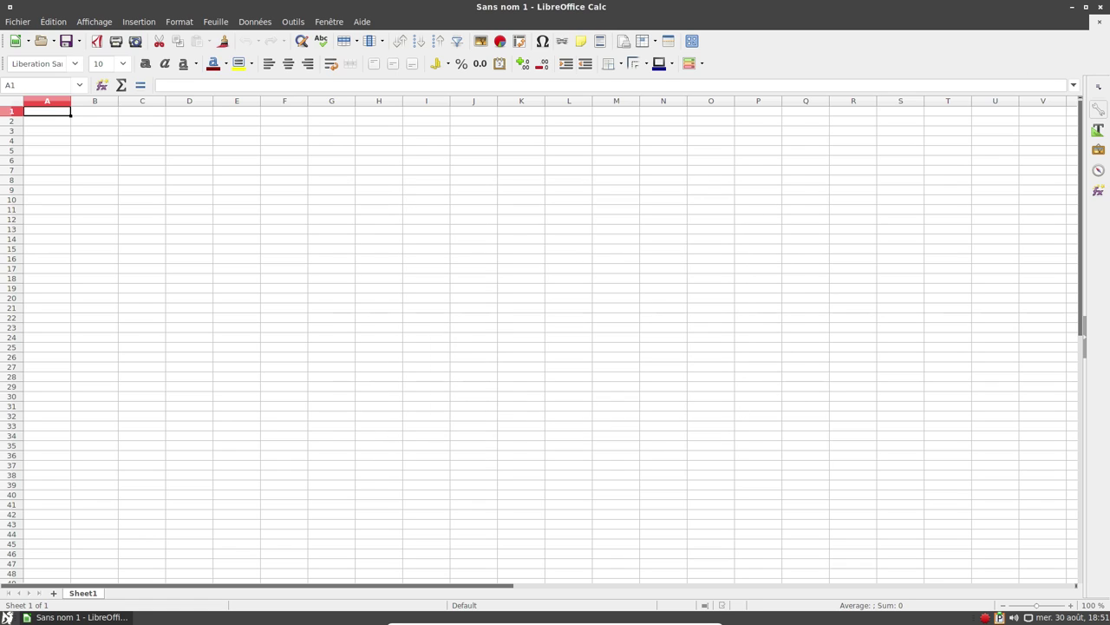
pyautogui.click(1101, 8)
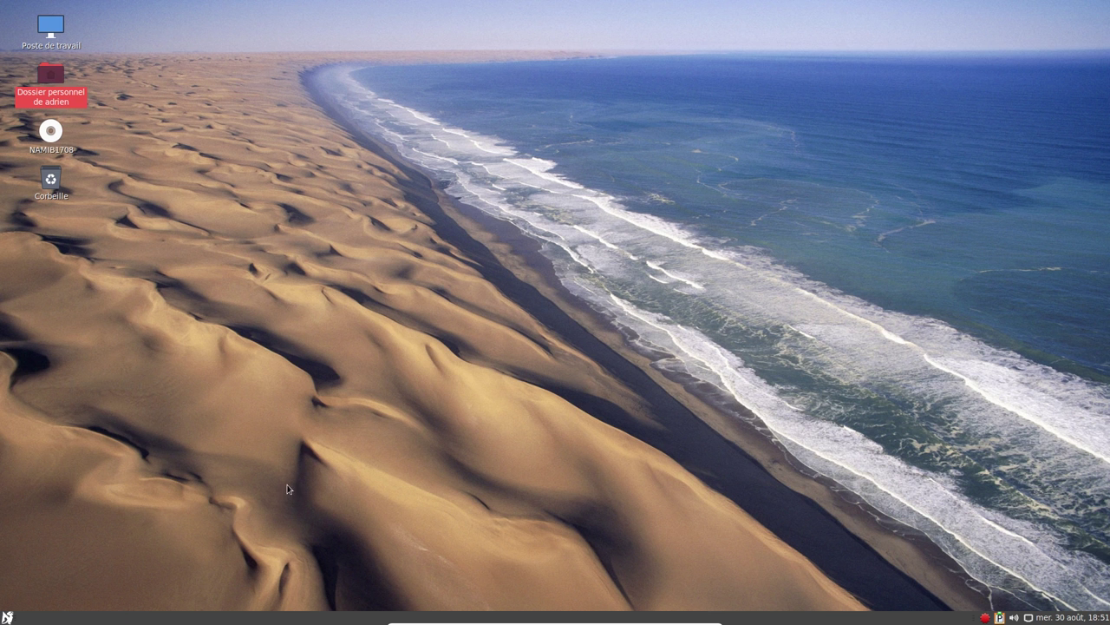
# Launch GIMP and switch it to single-window mode.
pyautogui.click(7, 617)
pyautogui.moveTo(76, 463)
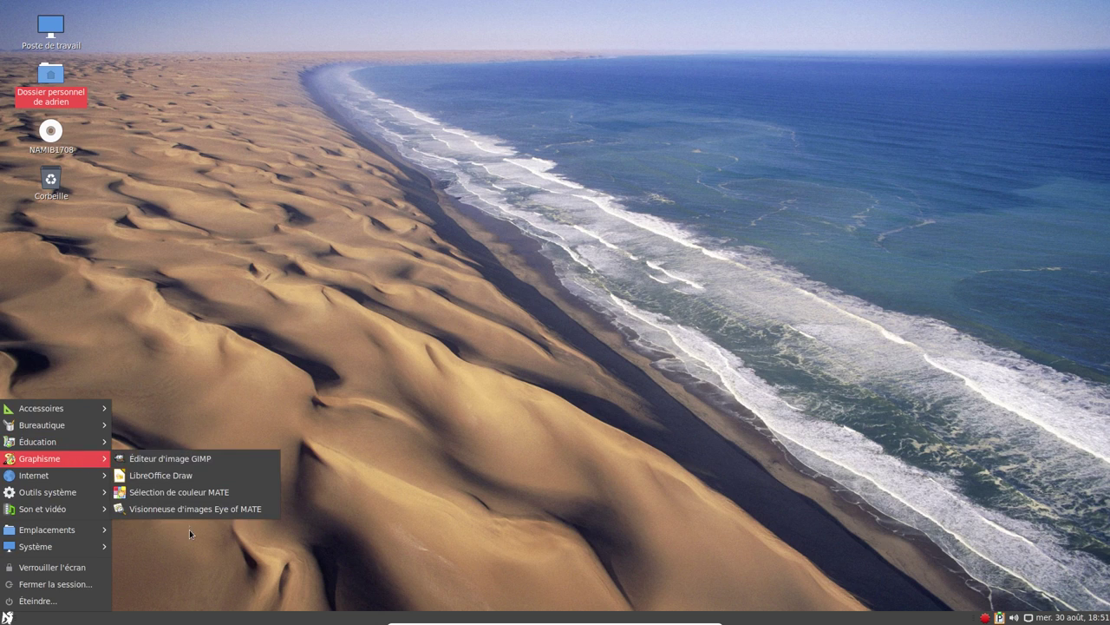
pyautogui.click(192, 463)
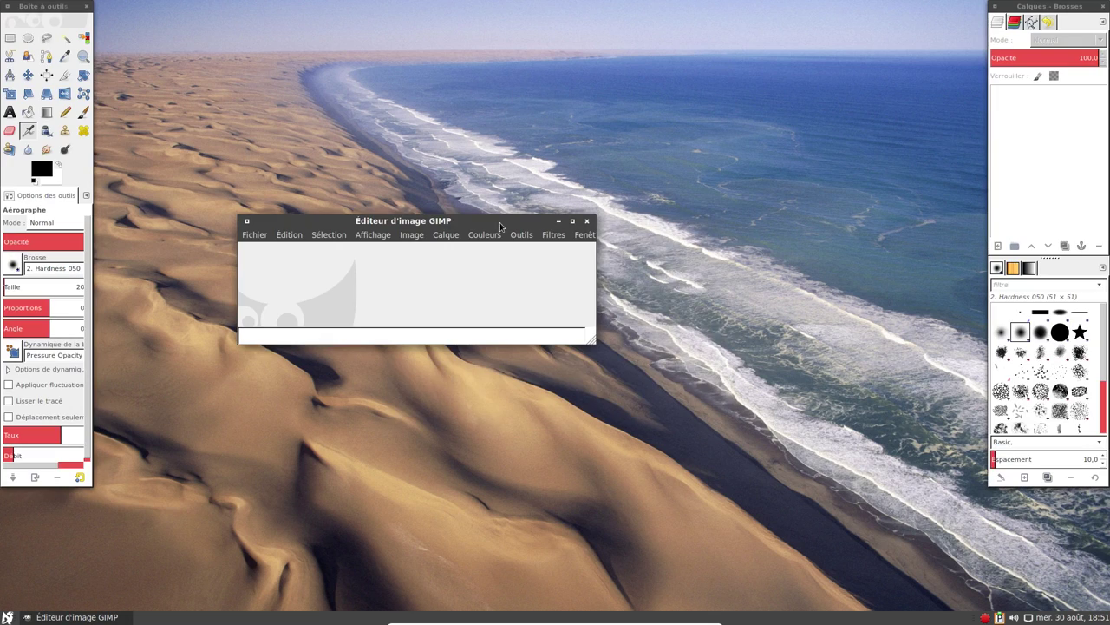
pyautogui.click(585, 234)
pyautogui.moveTo(555, 232)
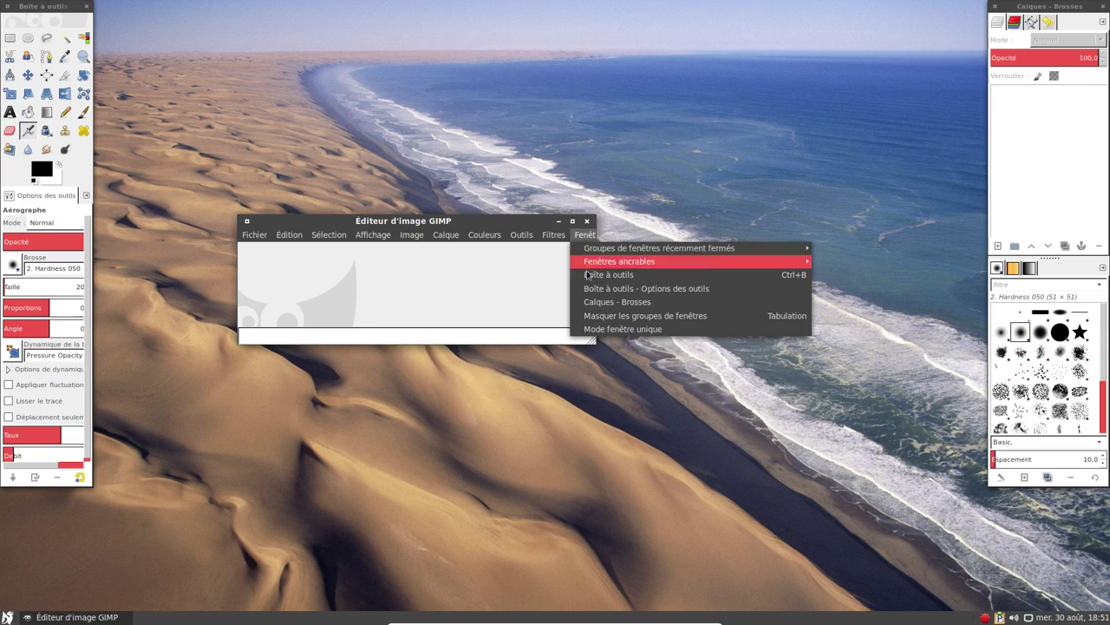
pyautogui.click(608, 330)
# View GIMP's About box (version 2.8.22), close it, glance at Édition, then quit GIMP.
pyautogui.click(627, 166)
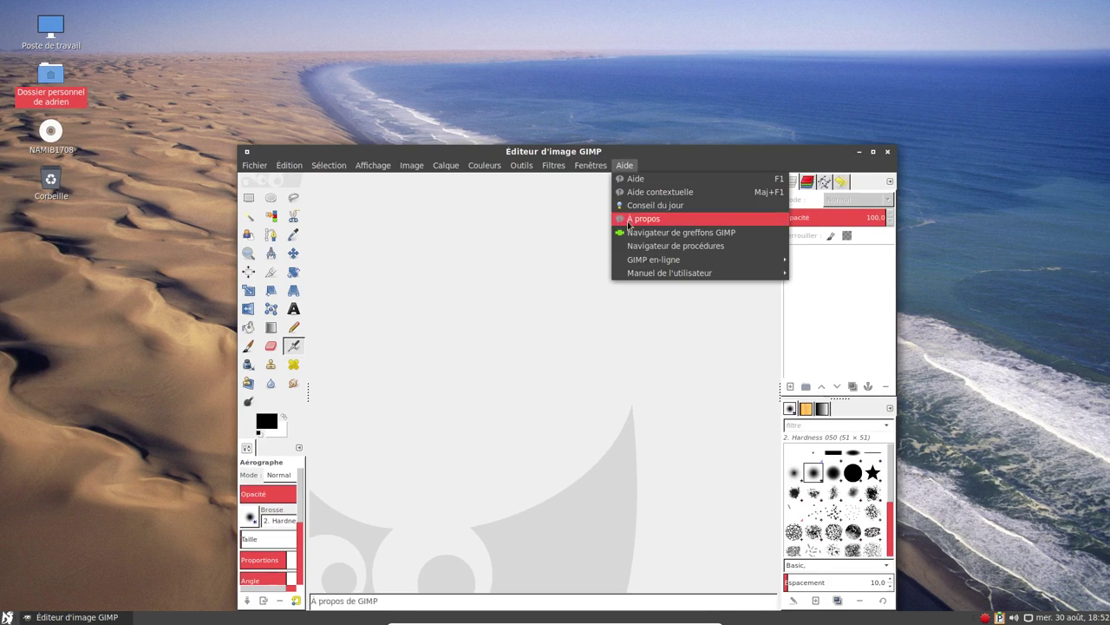
pyautogui.click(634, 221)
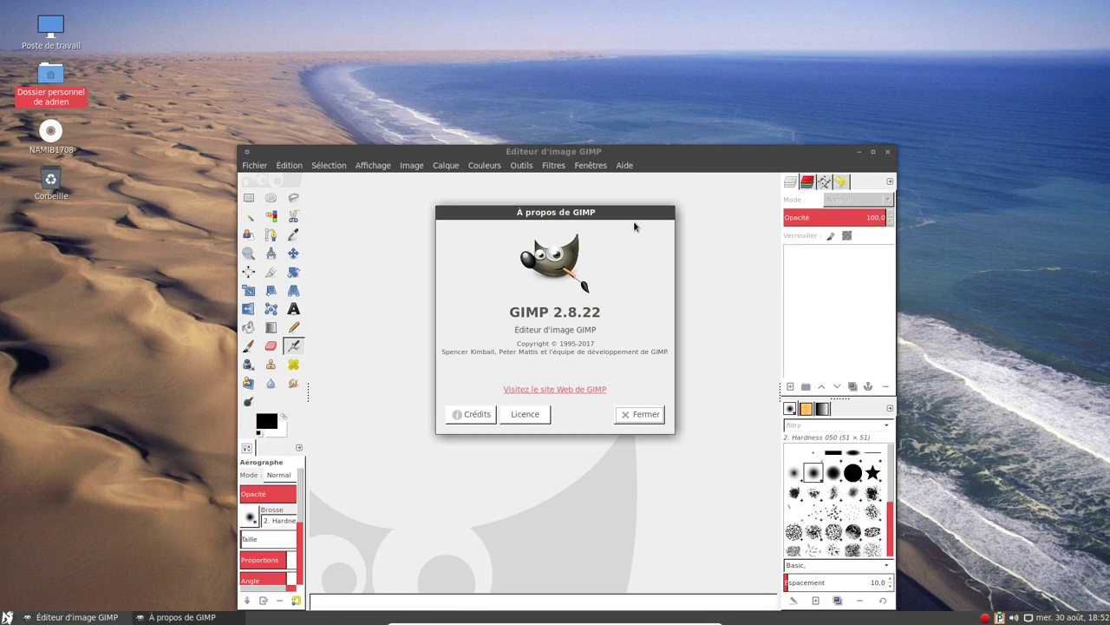
pyautogui.click(639, 414)
pyautogui.click(704, 64)
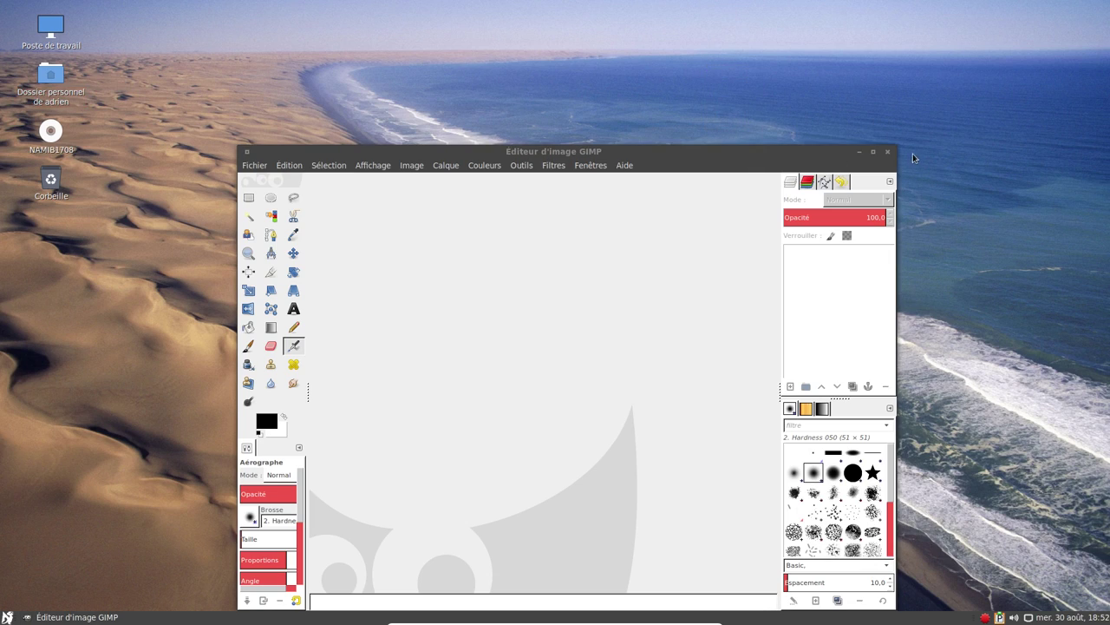
pyautogui.click(291, 164)
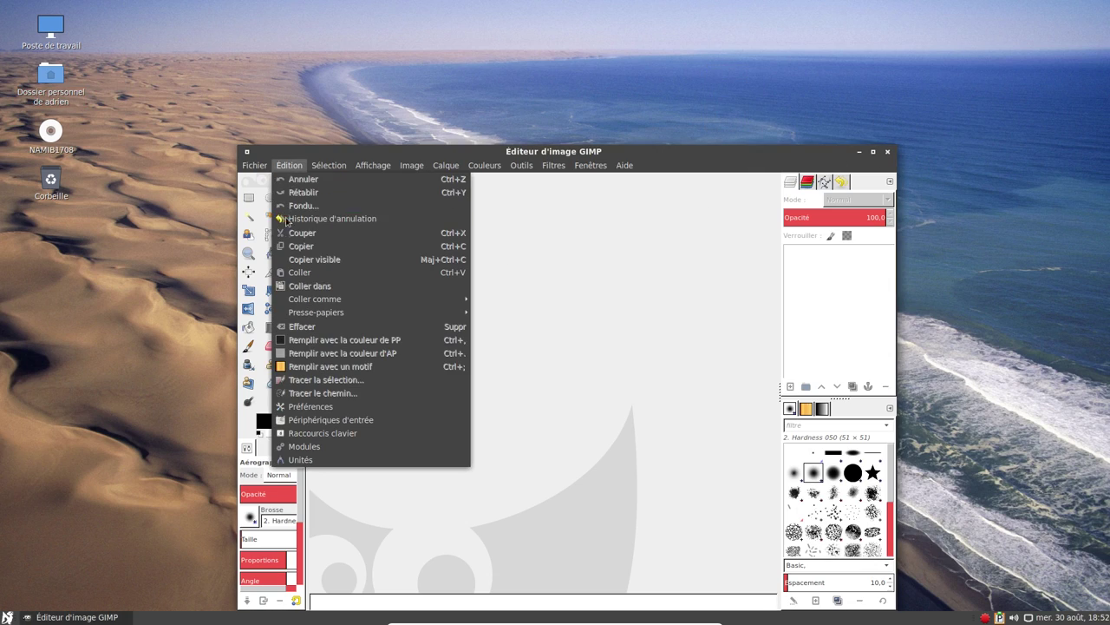
pyautogui.click(888, 152)
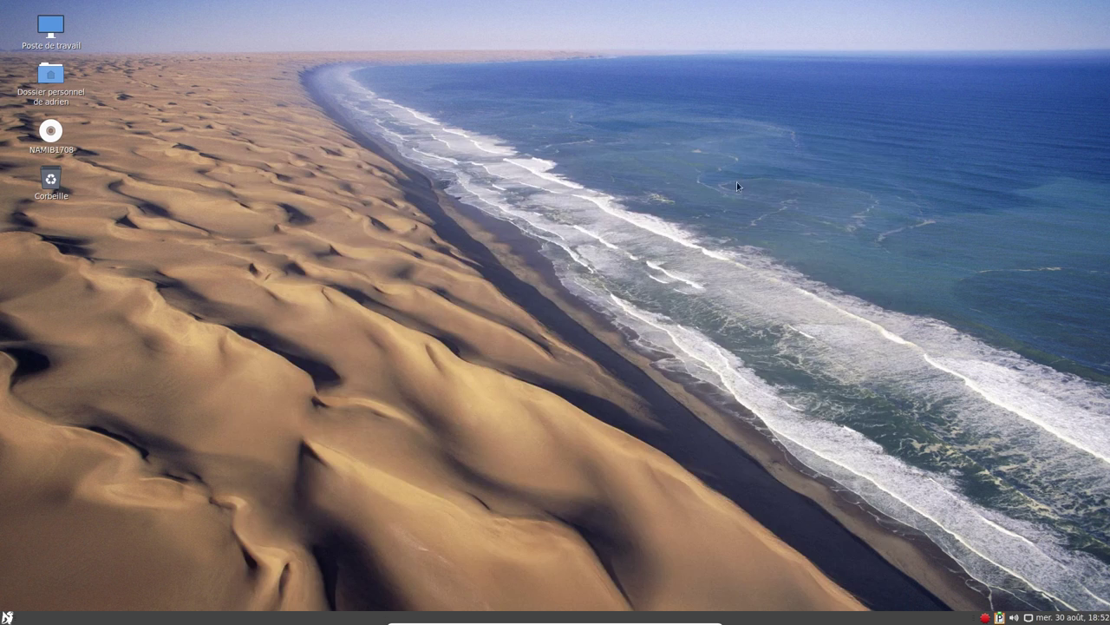
pyautogui.click(7, 616)
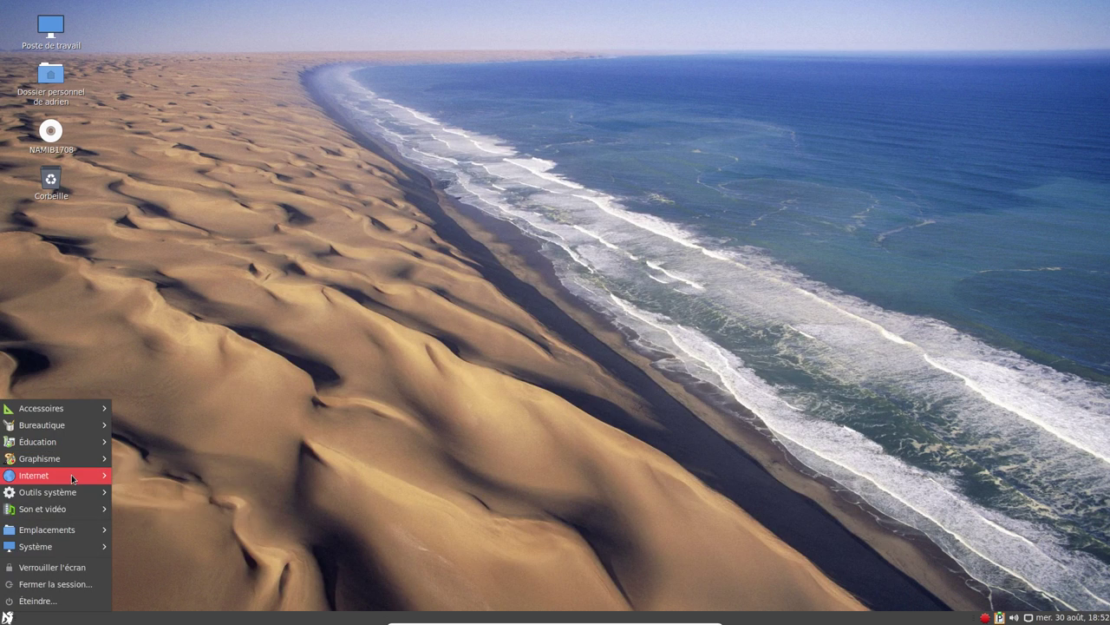
pyautogui.moveTo(72, 480)
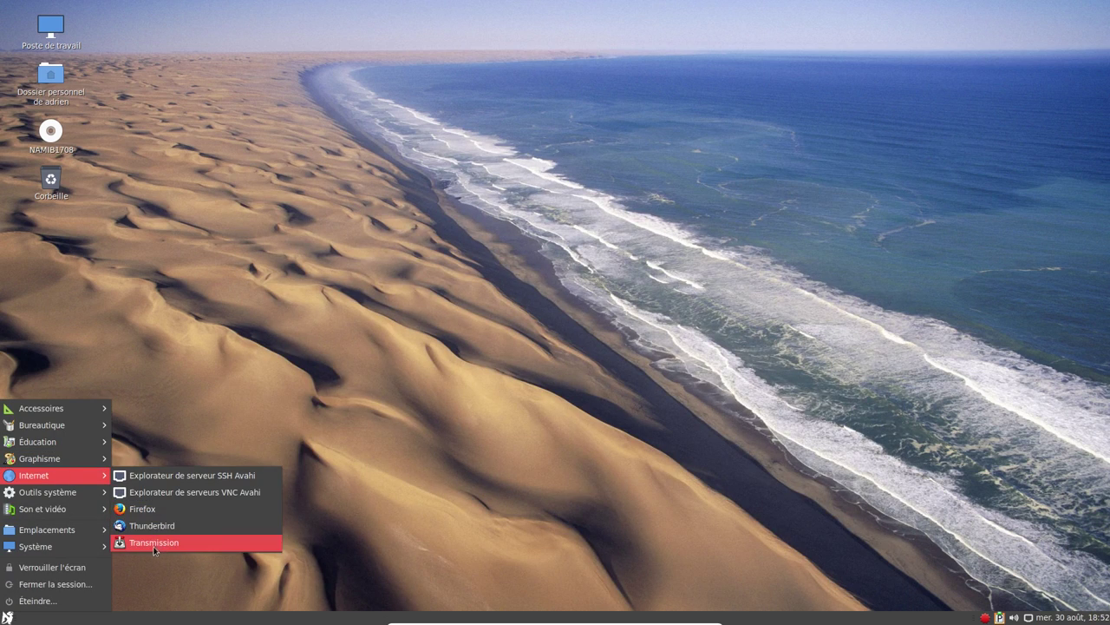
pyautogui.click(158, 517)
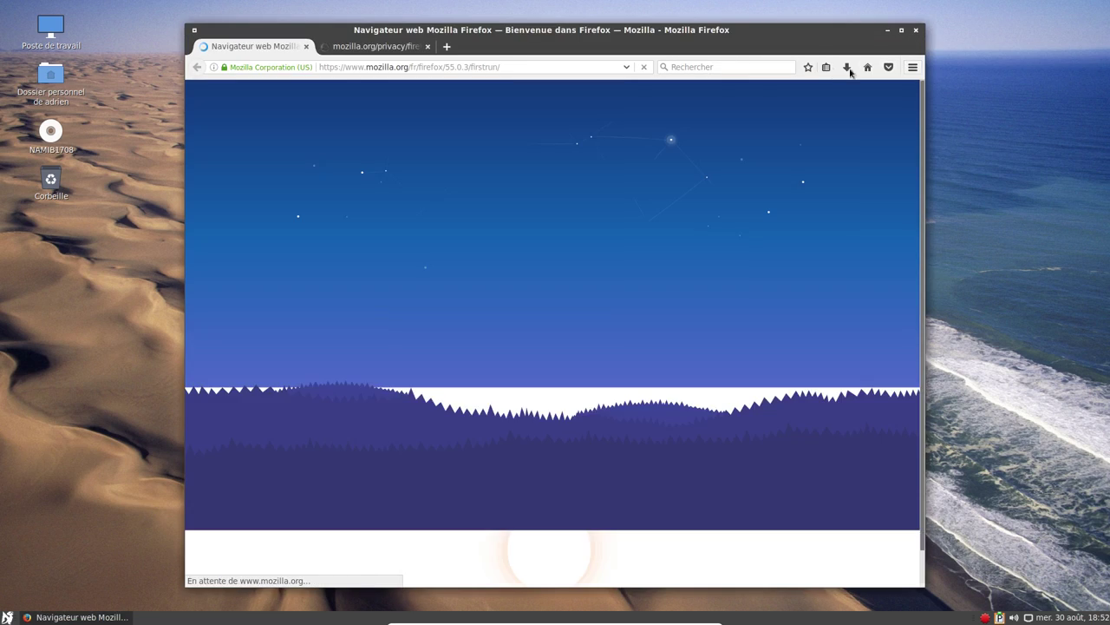
pyautogui.click(912, 67)
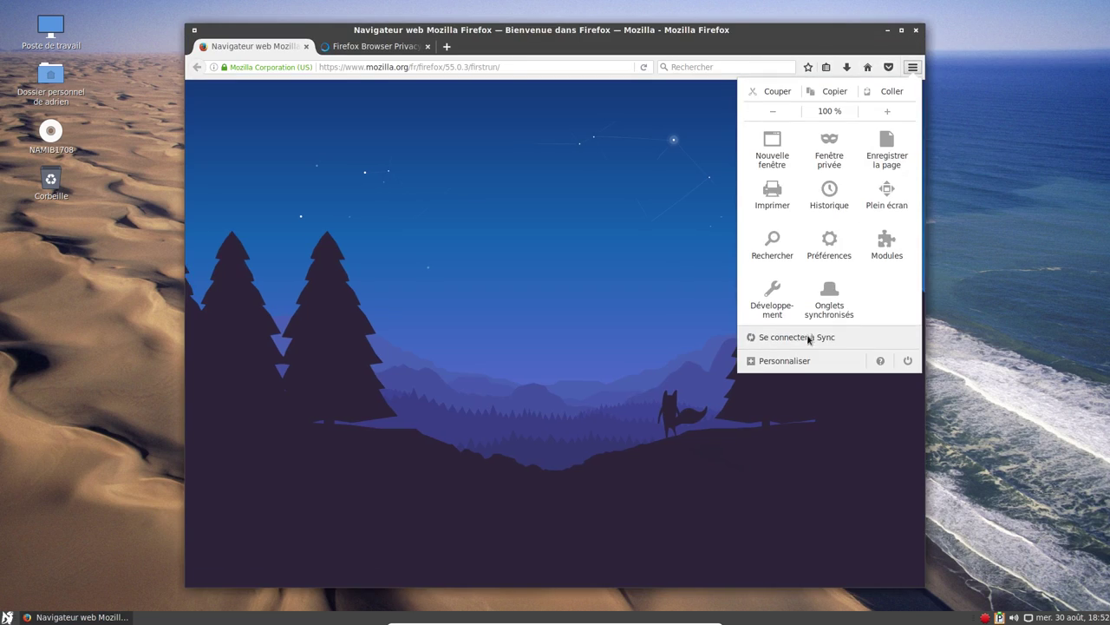
pyautogui.click(880, 360)
pyautogui.click(807, 228)
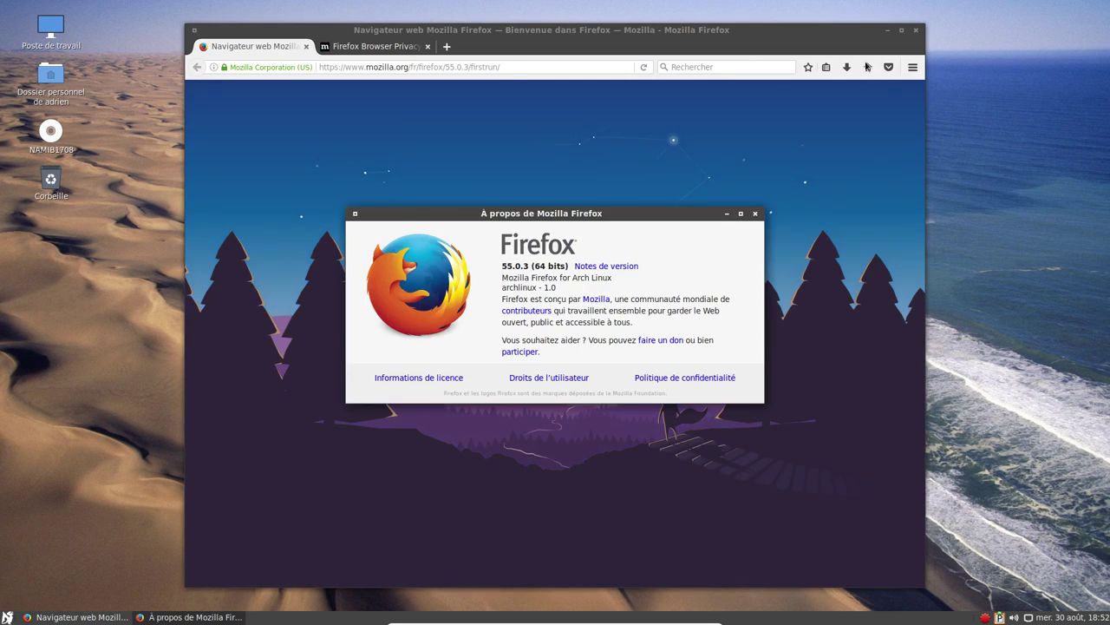
pyautogui.click(755, 214)
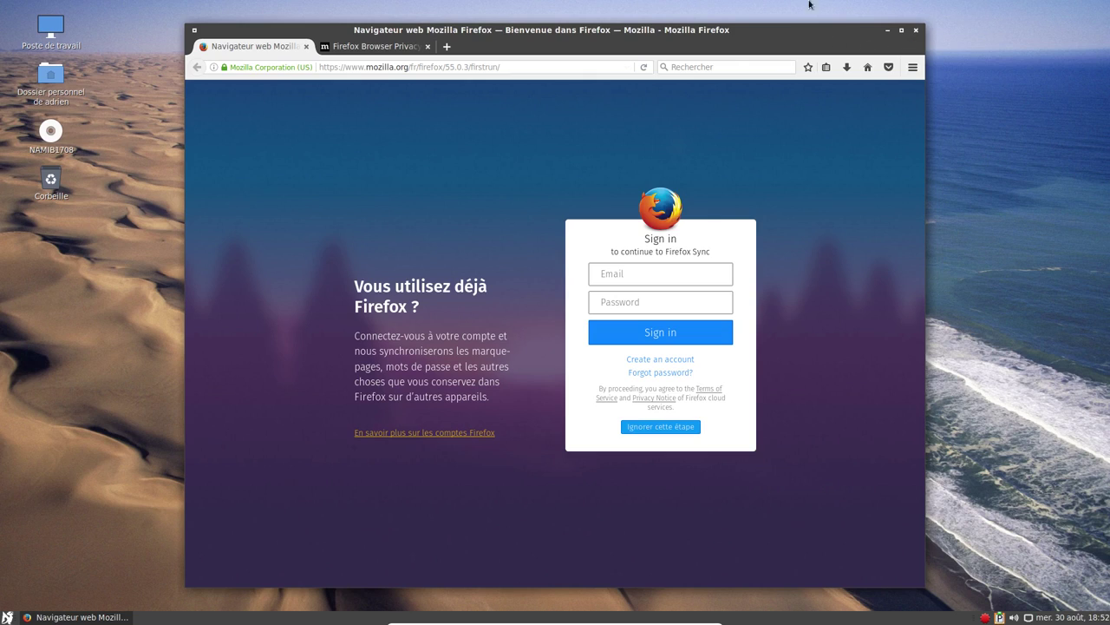
pyautogui.click(918, 31)
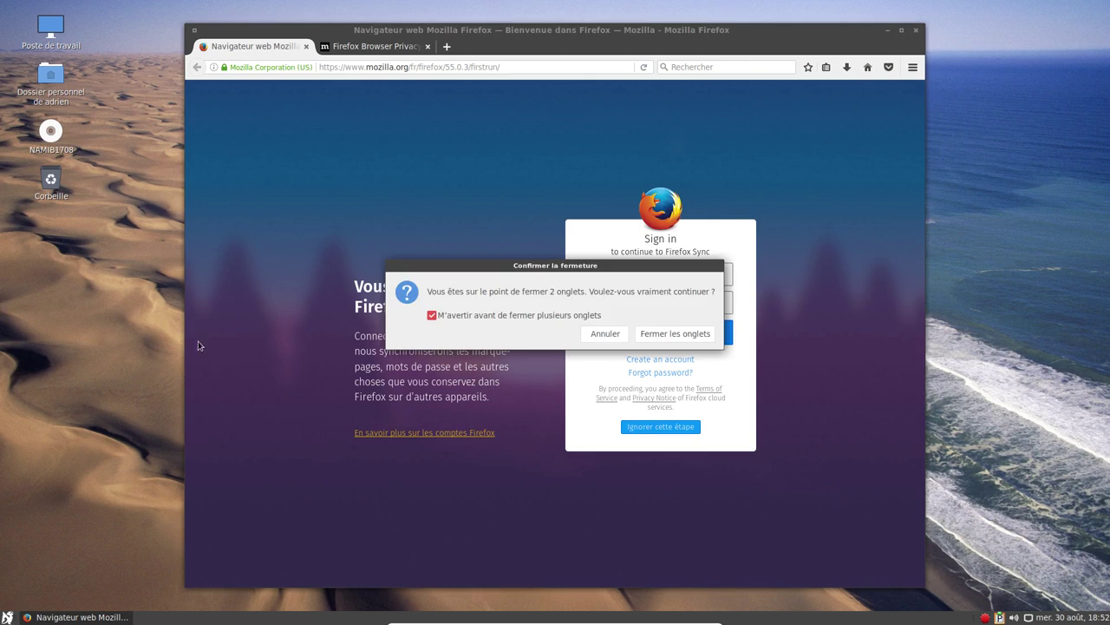
pyautogui.click(675, 334)
pyautogui.click(7, 617)
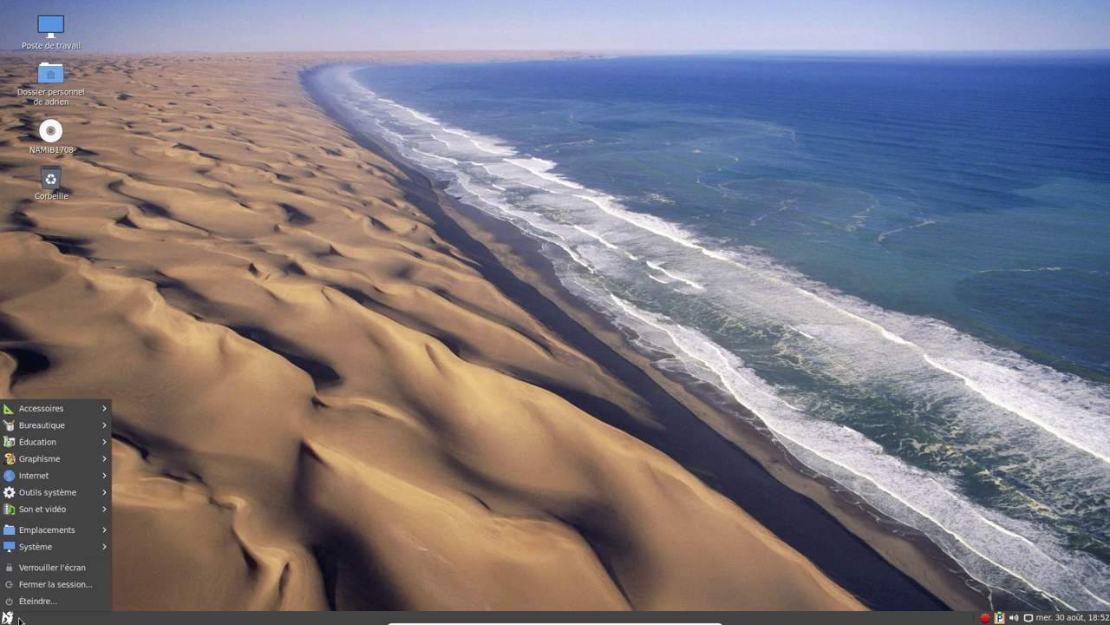
pyautogui.moveTo(65, 472)
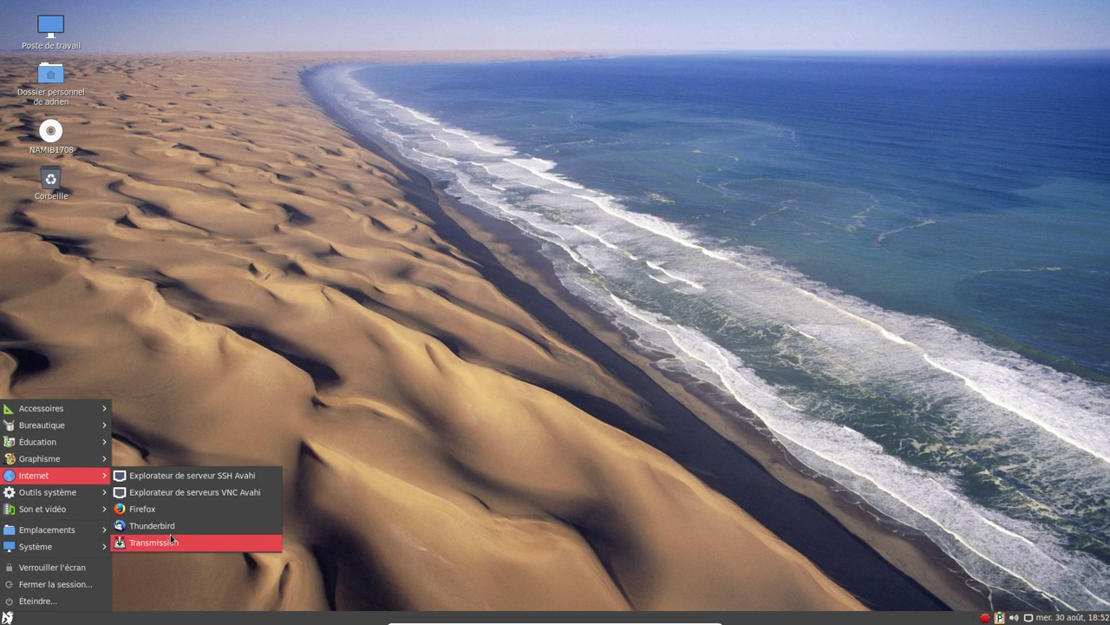
pyautogui.click(171, 541)
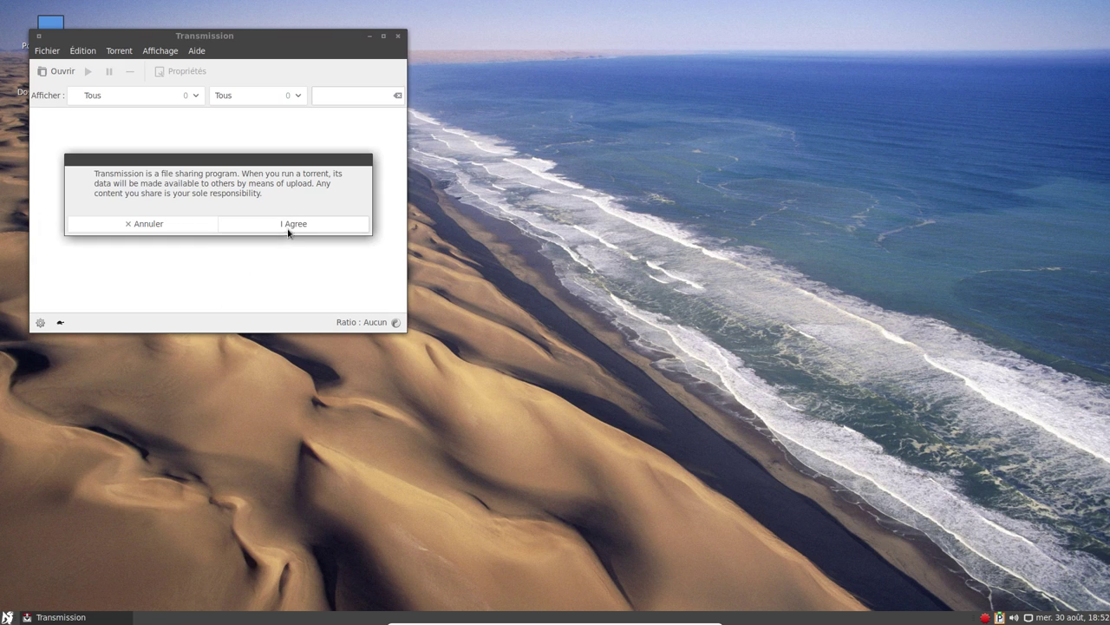
pyautogui.click(292, 223)
pyautogui.click(47, 50)
pyautogui.click(58, 147)
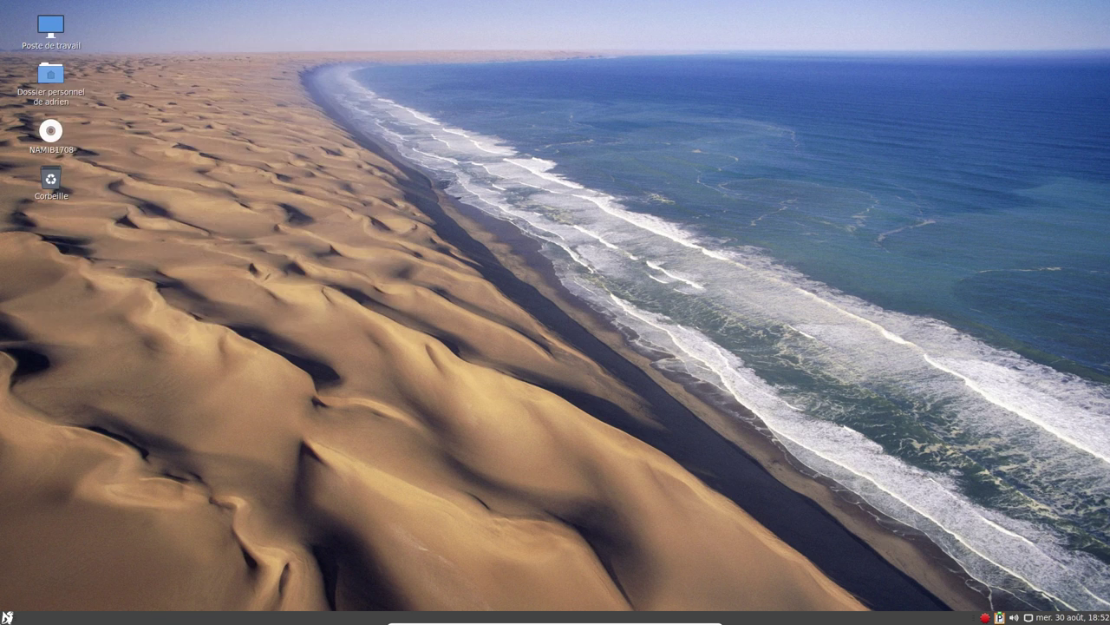
pyautogui.click(7, 616)
pyautogui.moveTo(61, 477)
pyautogui.click(130, 526)
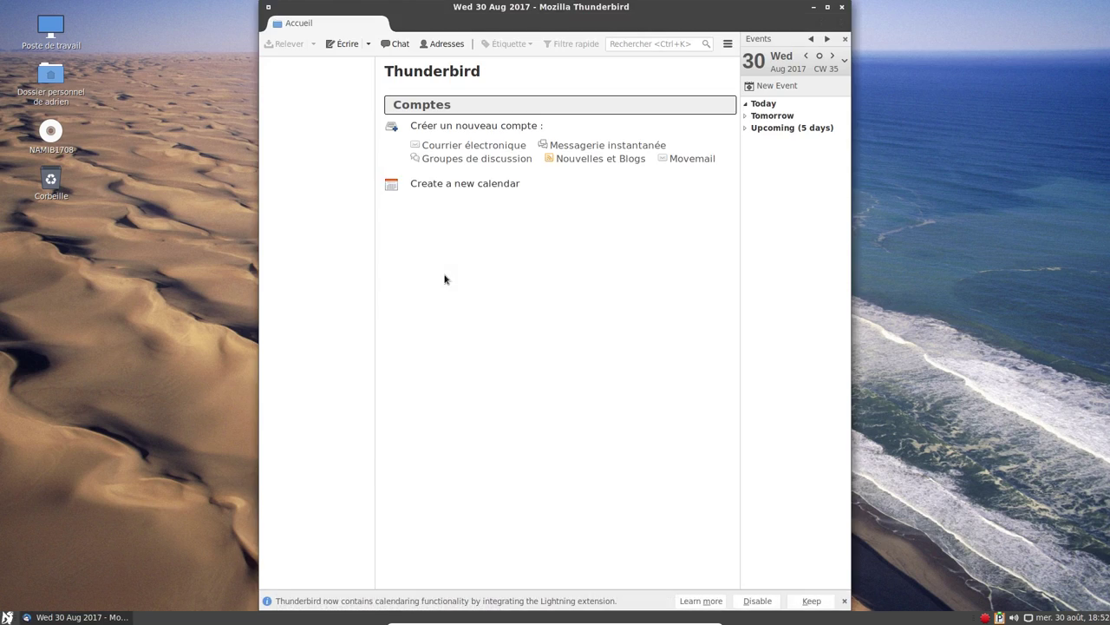
pyautogui.click(694, 405)
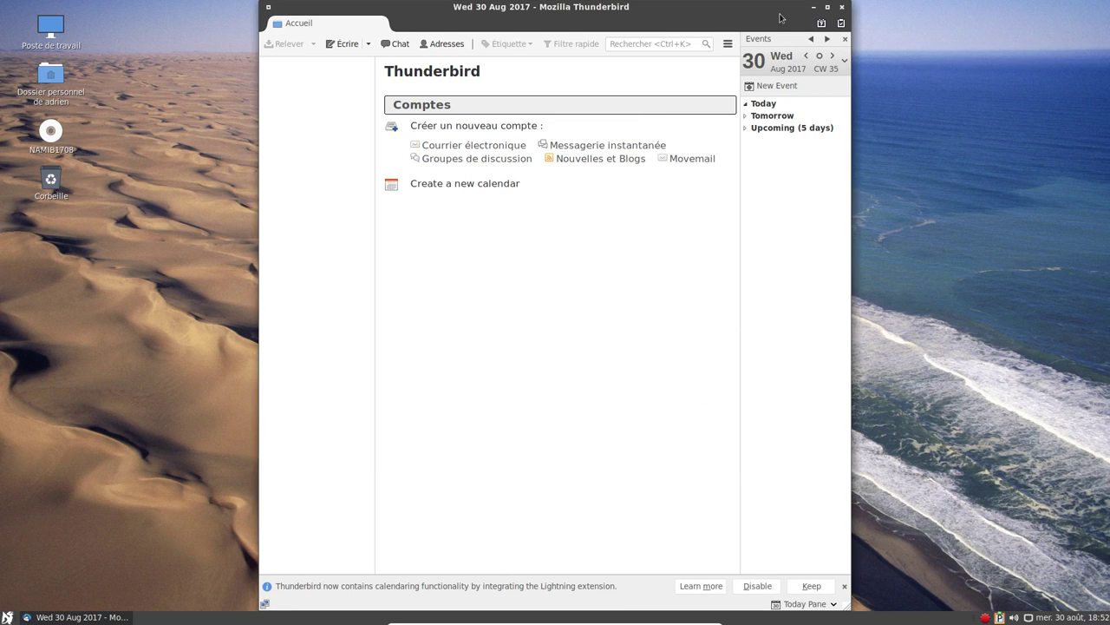
pyautogui.click(829, 8)
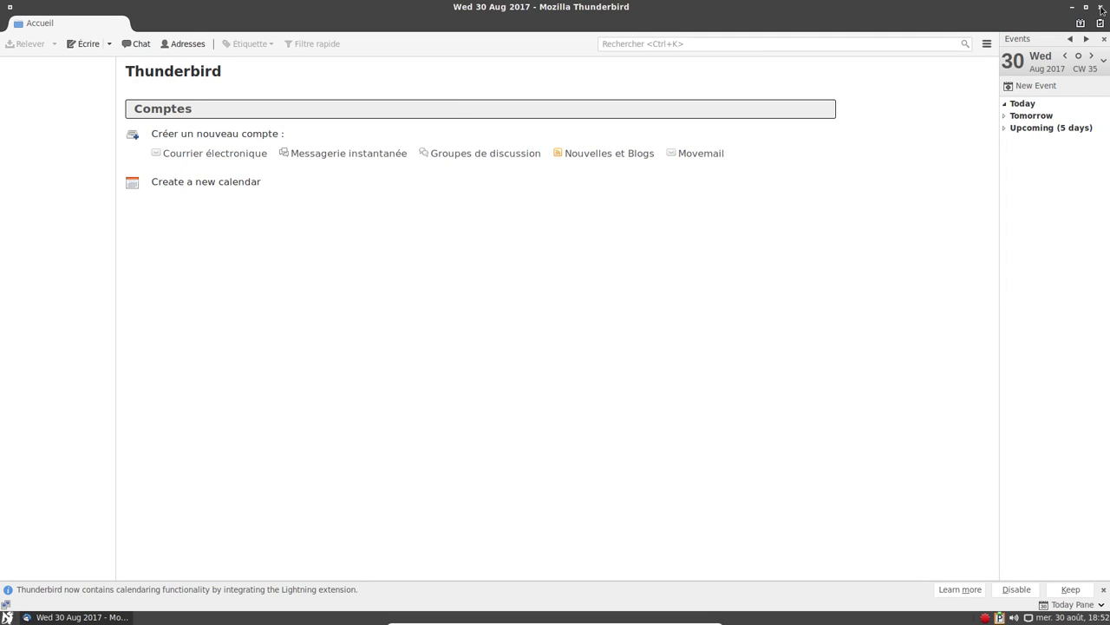
pyautogui.click(1102, 7)
pyautogui.click(7, 617)
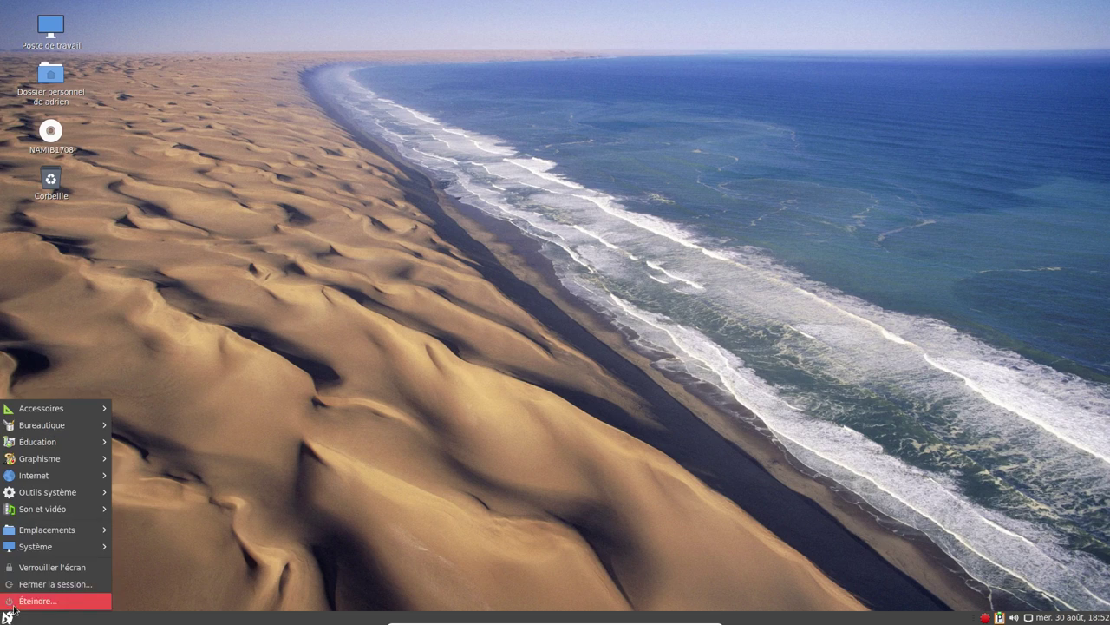
pyautogui.moveTo(41, 493)
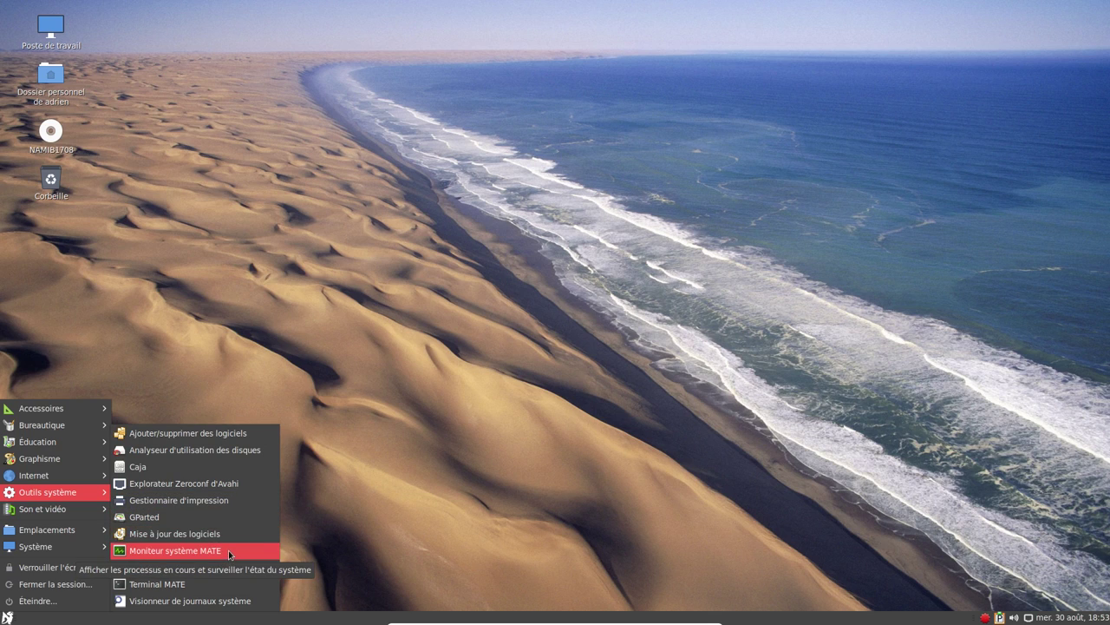
pyautogui.click(228, 550)
pyautogui.moveTo(247, 41); pyautogui.dragTo(519, 125)
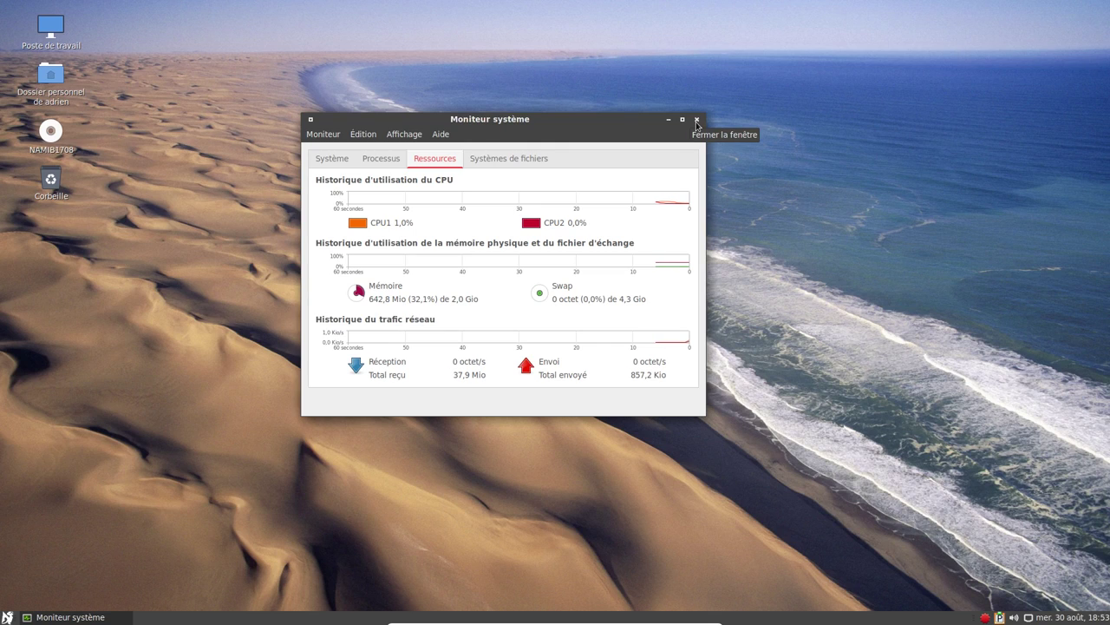
pyautogui.click(697, 120)
# Launch MATE Terminal from Outils système, enlarge its font and move it up-left.
pyautogui.click(7, 617)
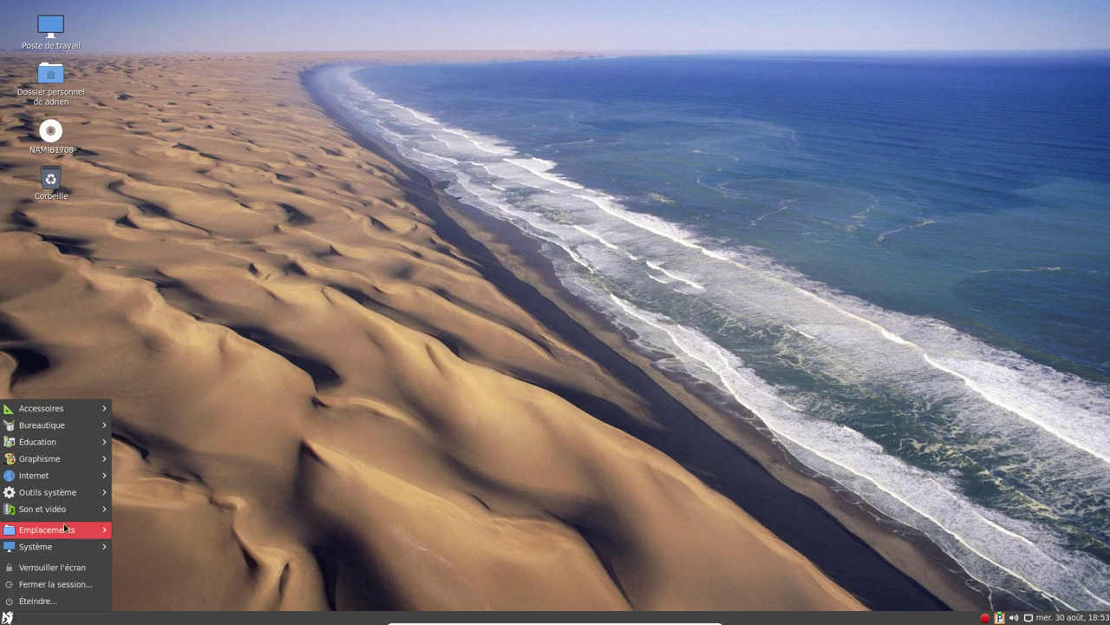
pyautogui.moveTo(76, 491)
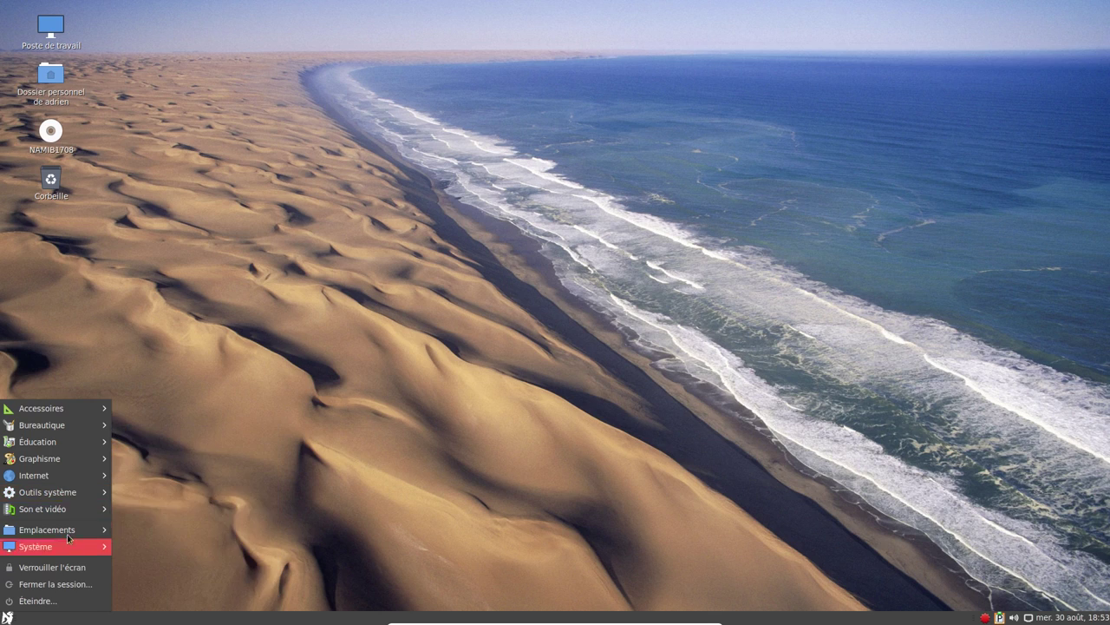
pyautogui.moveTo(58, 513)
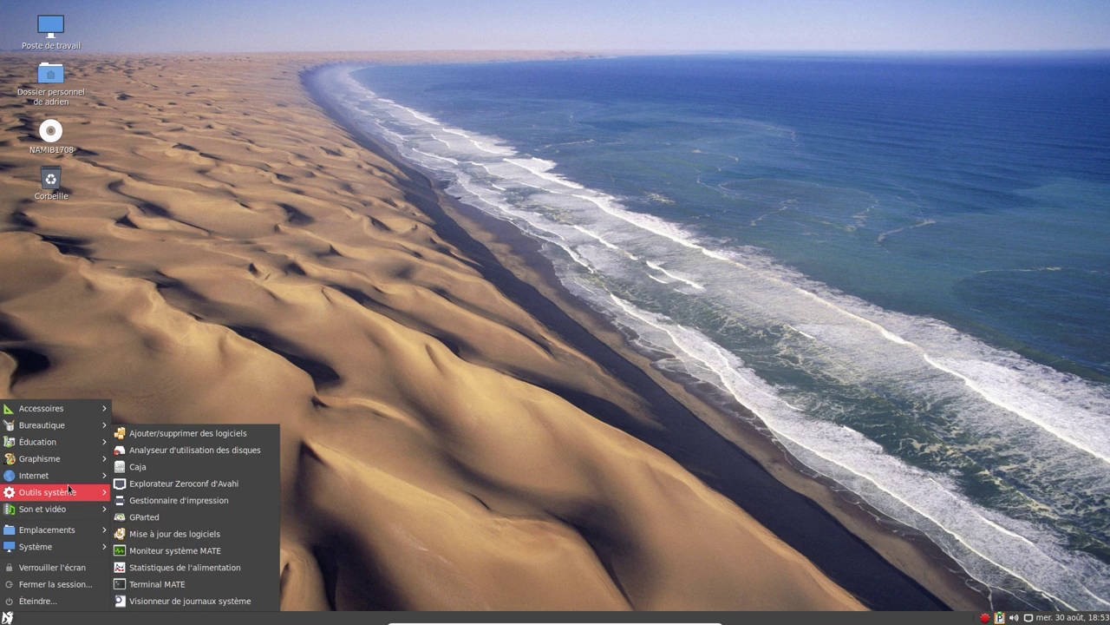
pyautogui.click(196, 583)
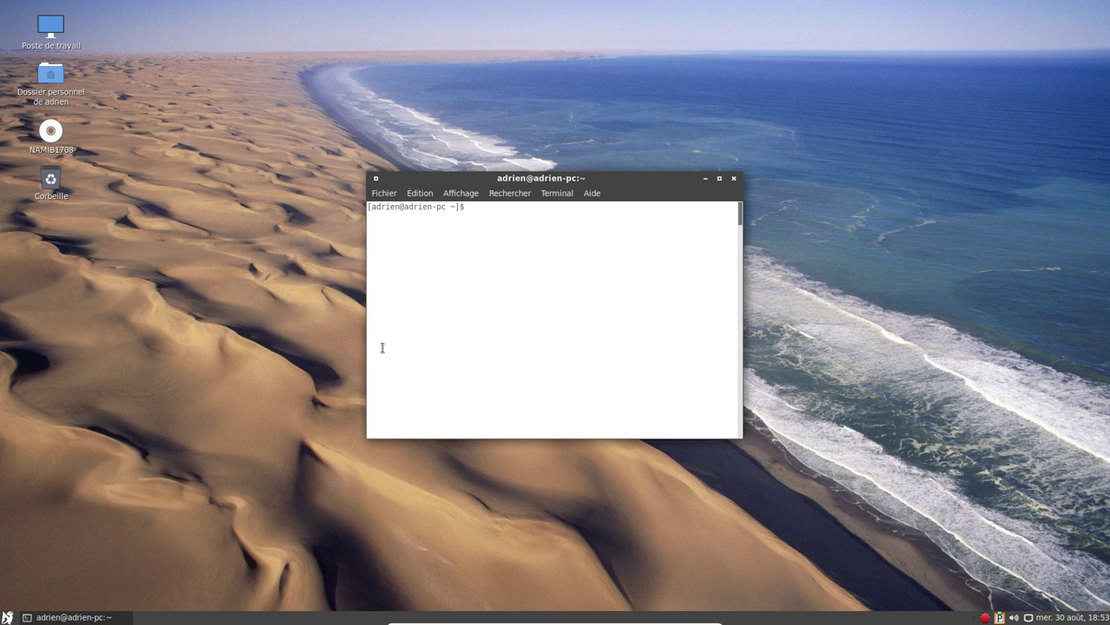
pyautogui.hotkey('ctrl', '+')
pyautogui.hotkey('ctrl', '+')
pyautogui.hotkey('ctrl', '+')
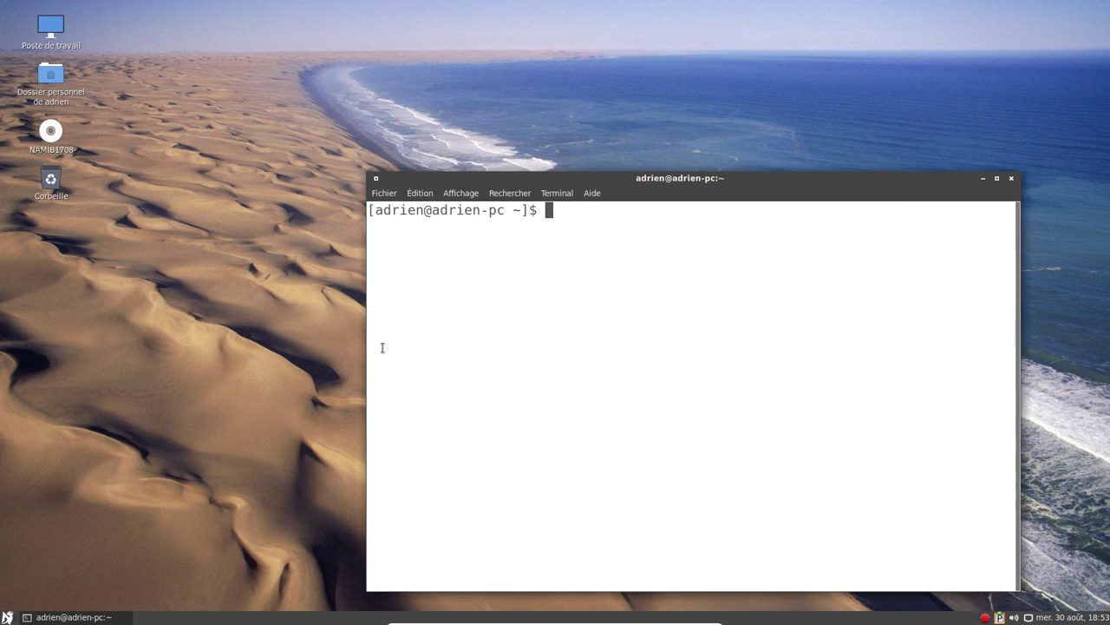
pyautogui.moveTo(476, 186); pyautogui.dragTo(320, 91)
# Give the default terminal profile the Blanc sur noir colour scheme instead of system theme colours.
pyautogui.click(263, 98)
pyautogui.moveTo(367, 93)
pyautogui.moveTo(262, 98)
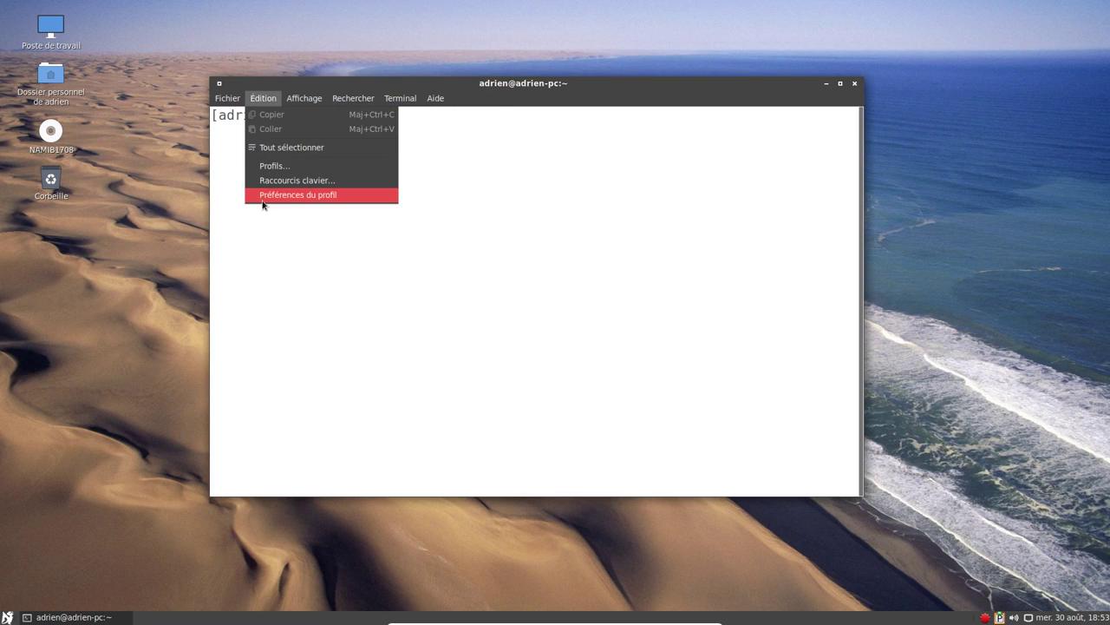
pyautogui.click(263, 196)
pyautogui.click(391, 193)
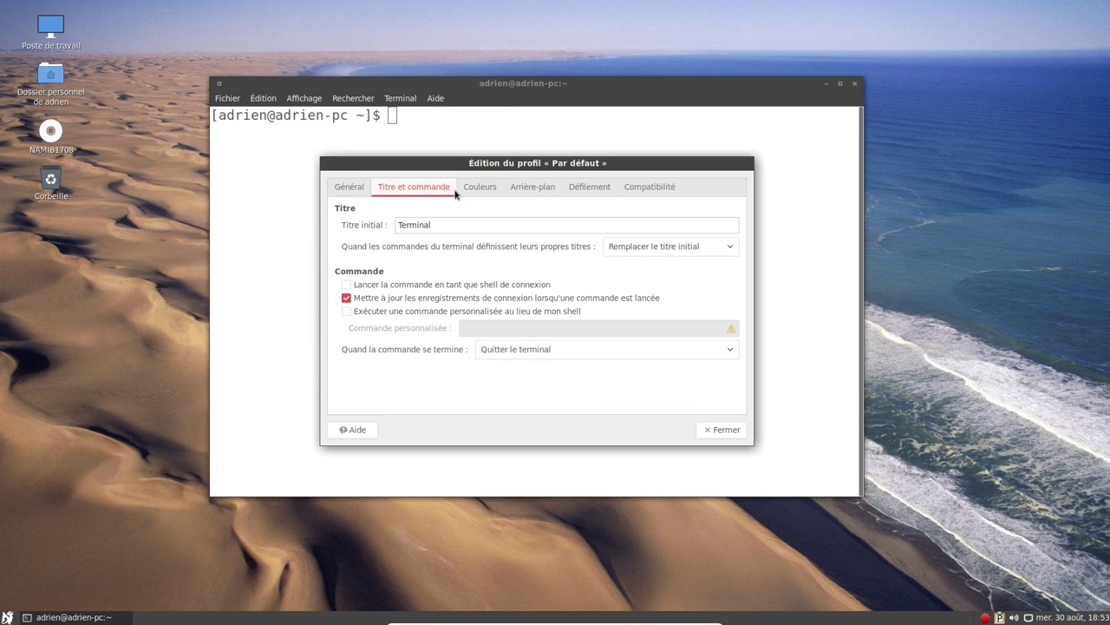
pyautogui.click(478, 192)
pyautogui.click(407, 223)
pyautogui.click(468, 240)
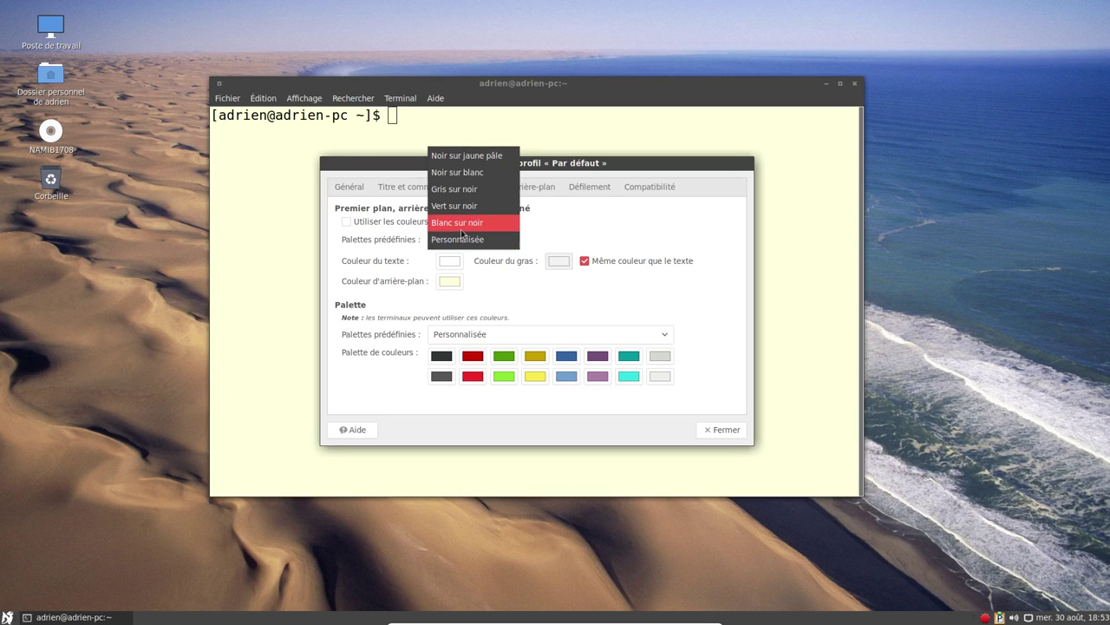
pyautogui.click(463, 227)
pyautogui.click(725, 430)
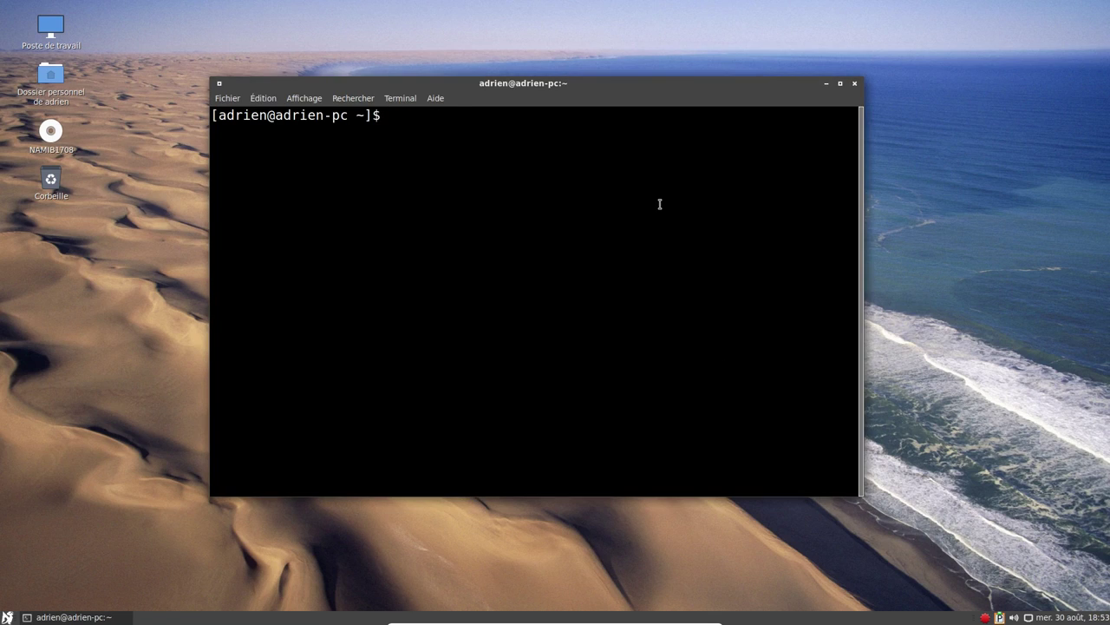
# Open /etc/pacman.conf in vi and scroll to its repository sections.
pyautogui.write('vi /etc/pac')
pyautogui.press('Tab')
pyautogui.write('c')
pyautogui.press('Tab')
pyautogui.press('Return')
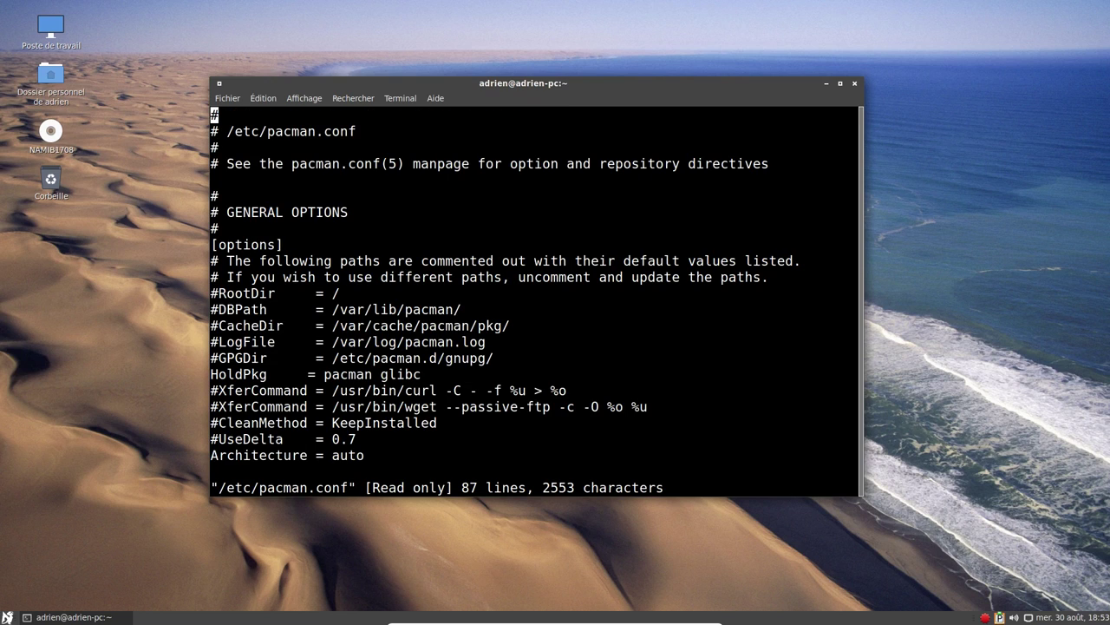
pyautogui.scroll(-20, 535, 295)
pyautogui.click(214, 325)
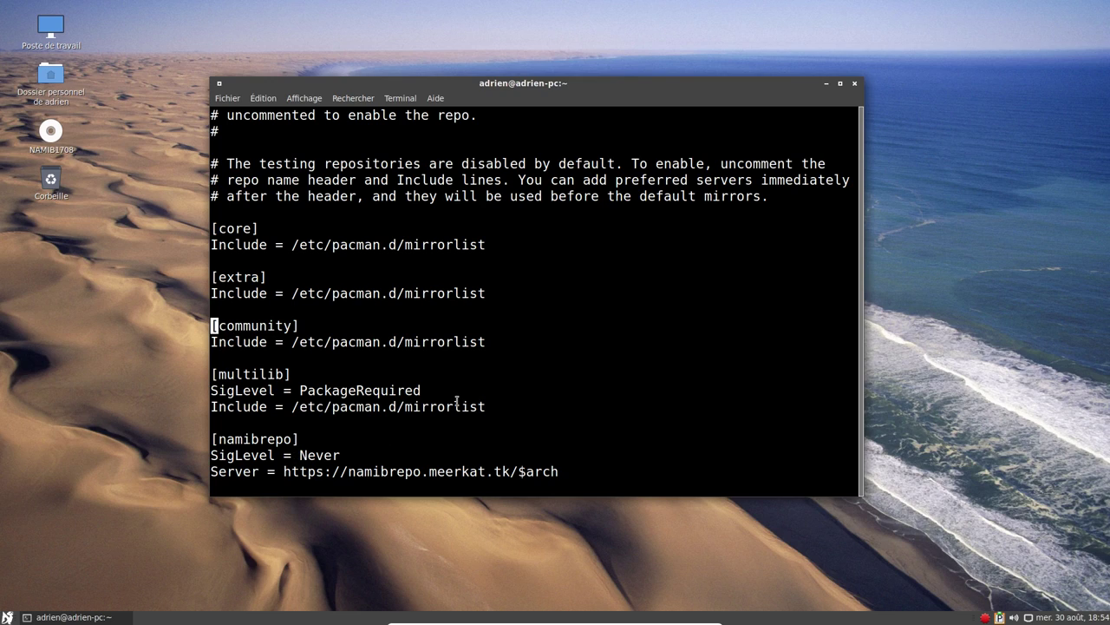
# Quit vi unchanged with :q! and close the terminal with Ctrl+D.
pyautogui.write(':q!')
pyautogui.press('Return')
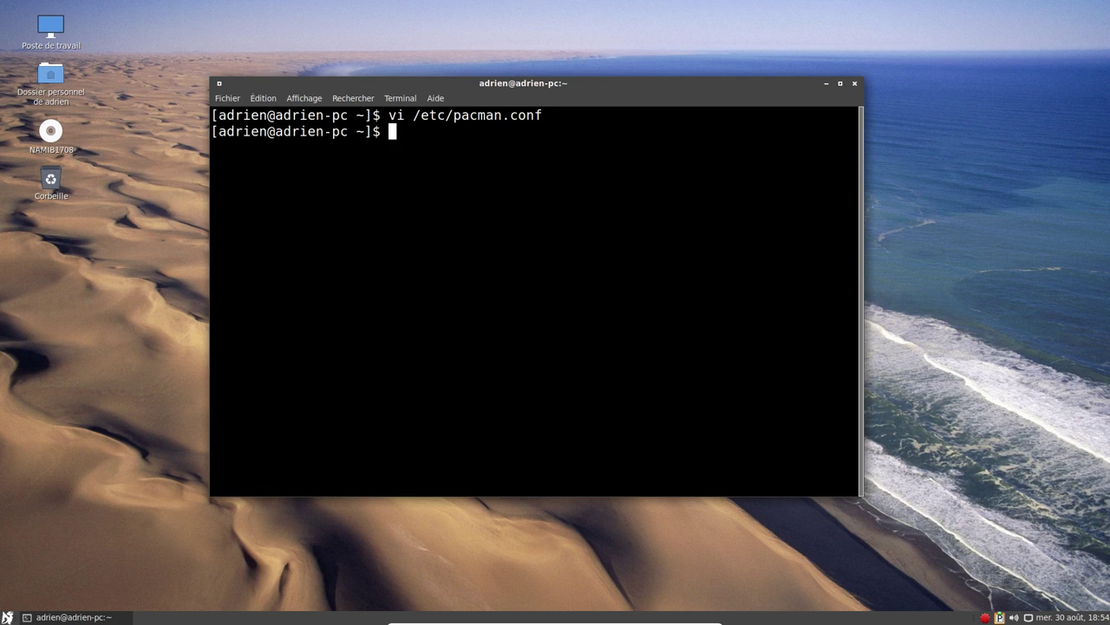
pyautogui.hotkey('ctrl', 'd')
pyautogui.click(7, 617)
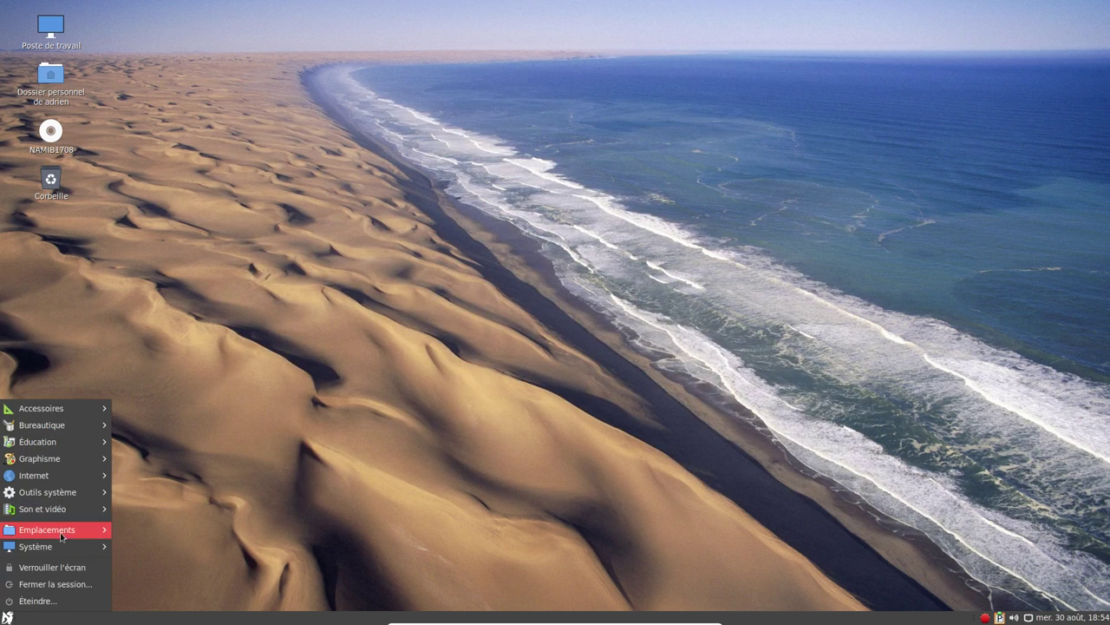
# Open Pamac and refresh the package databases, authenticating with the user password.
pyautogui.moveTo(77, 514)
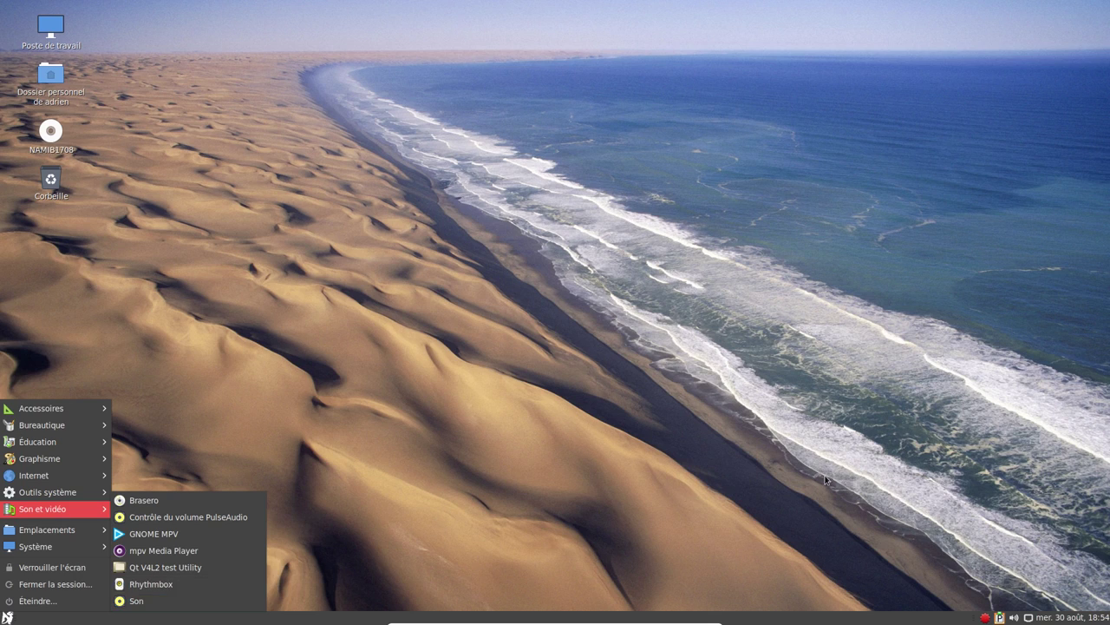
pyautogui.click(986, 619)
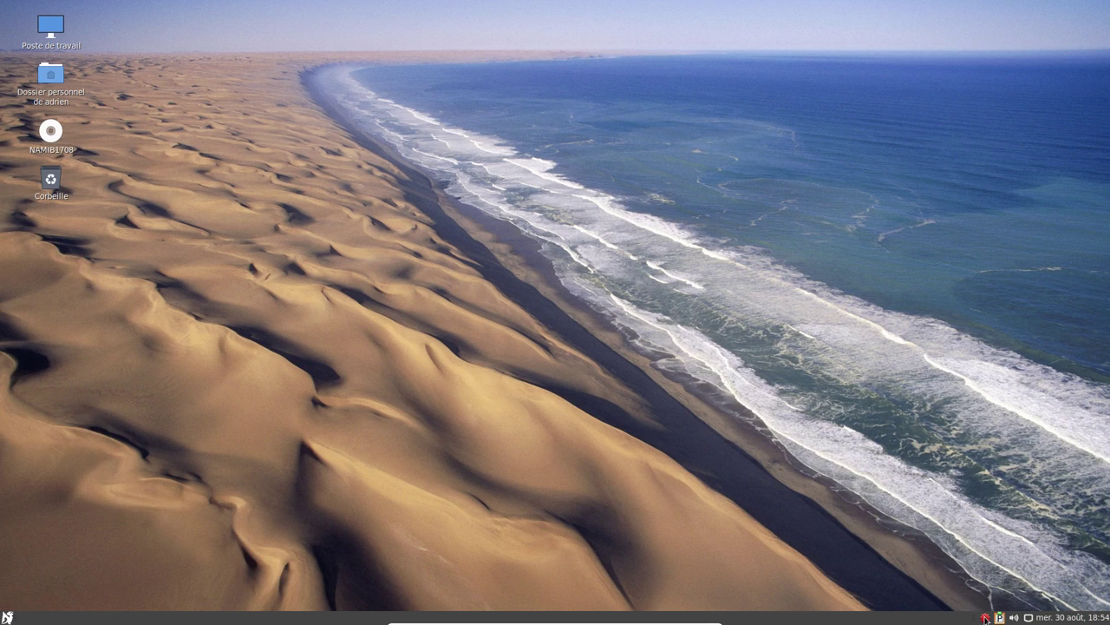
pyautogui.click(717, 158)
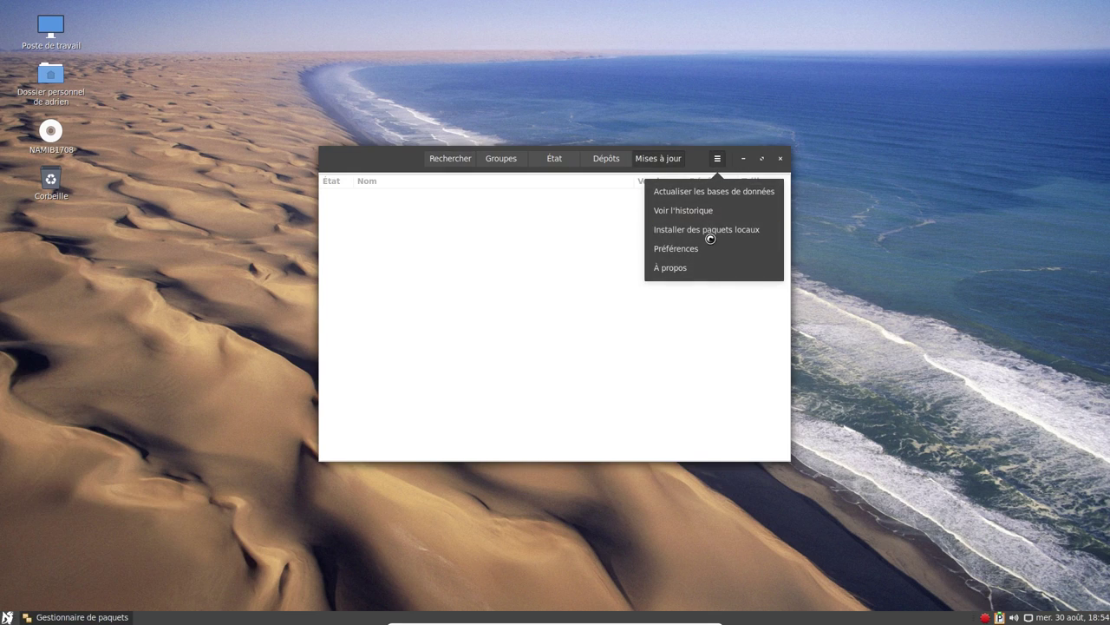
pyautogui.click(742, 193)
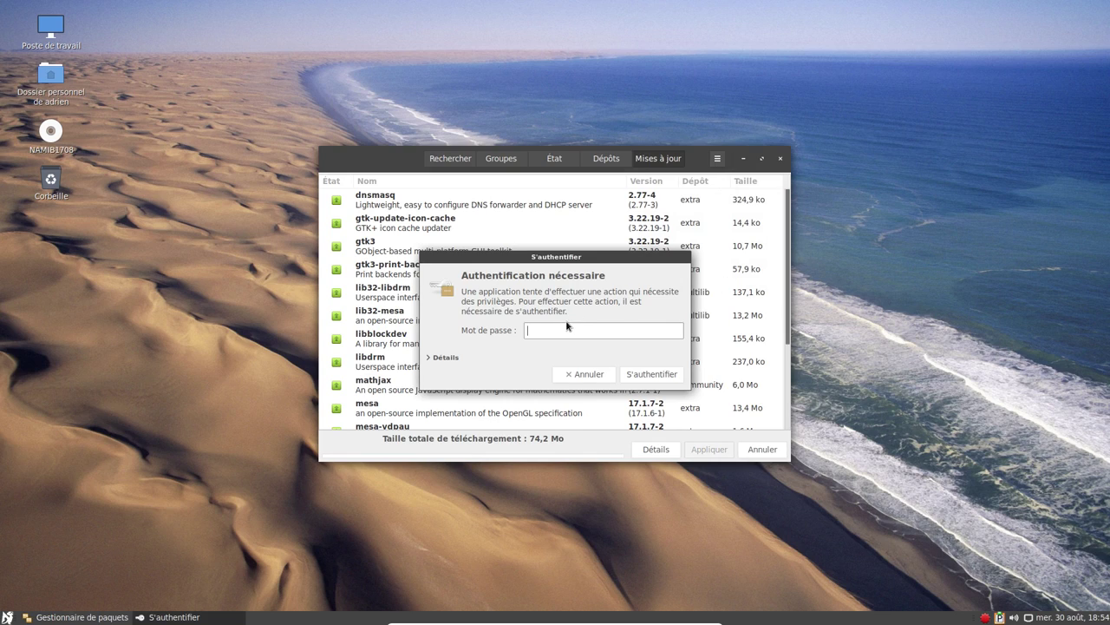
pyautogui.write('****')
pyautogui.press('Return')
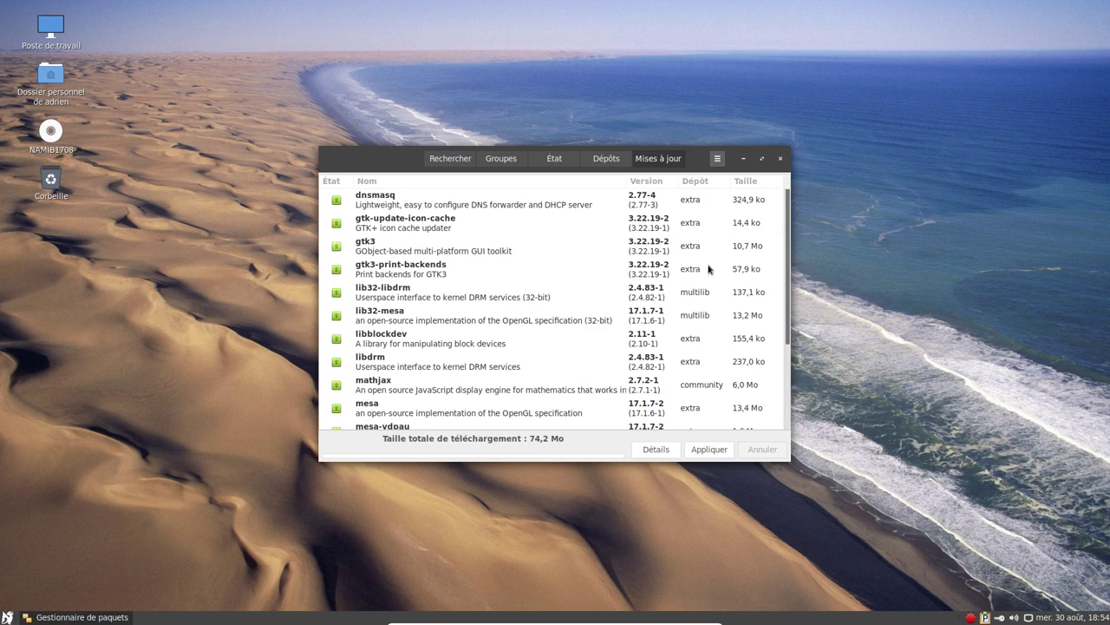
# Apply the 16 available updates (74,2 Mo download).
pyautogui.click(715, 449)
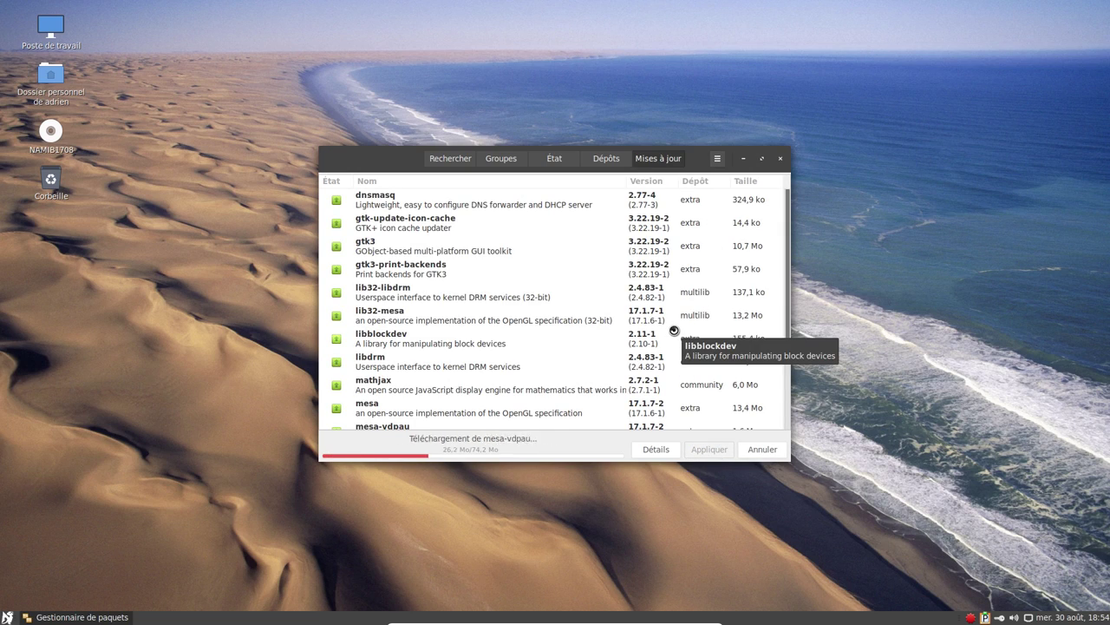
pyautogui.scroll(-3, 663, 323)
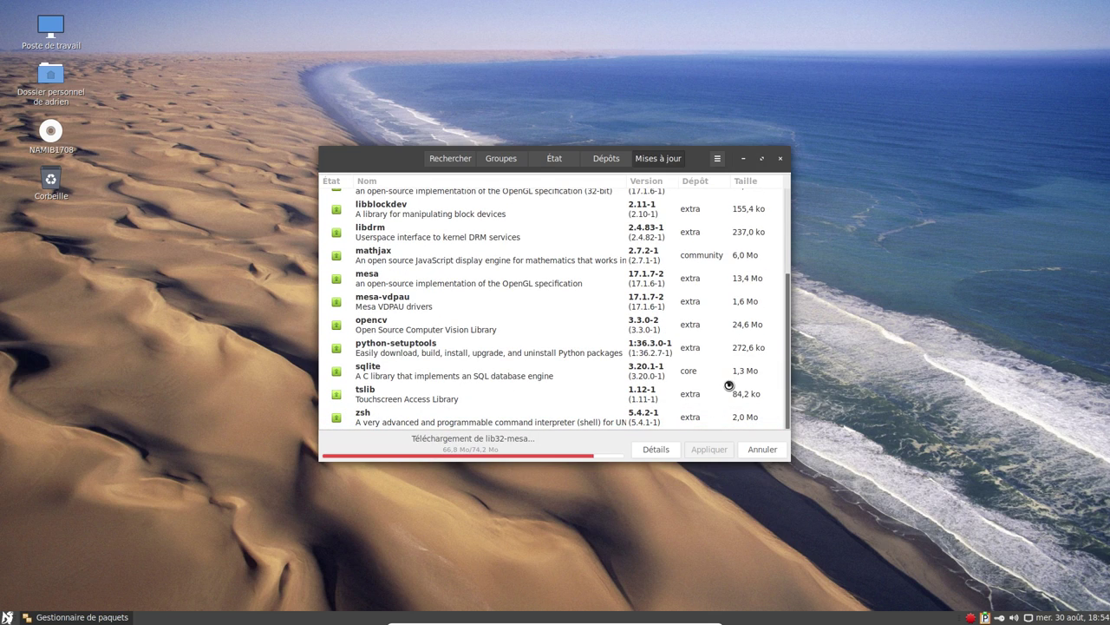
pyautogui.click(7, 617)
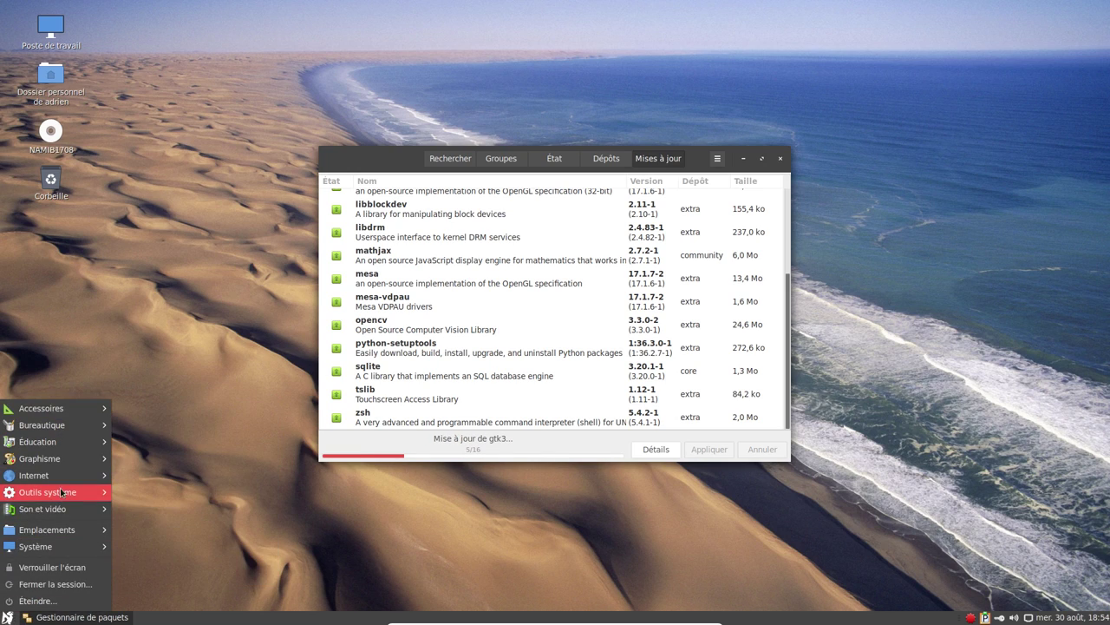
# Launch a new terminal, run getent passwd to list user accounts, and enlarge the font.
pyautogui.moveTo(69, 491)
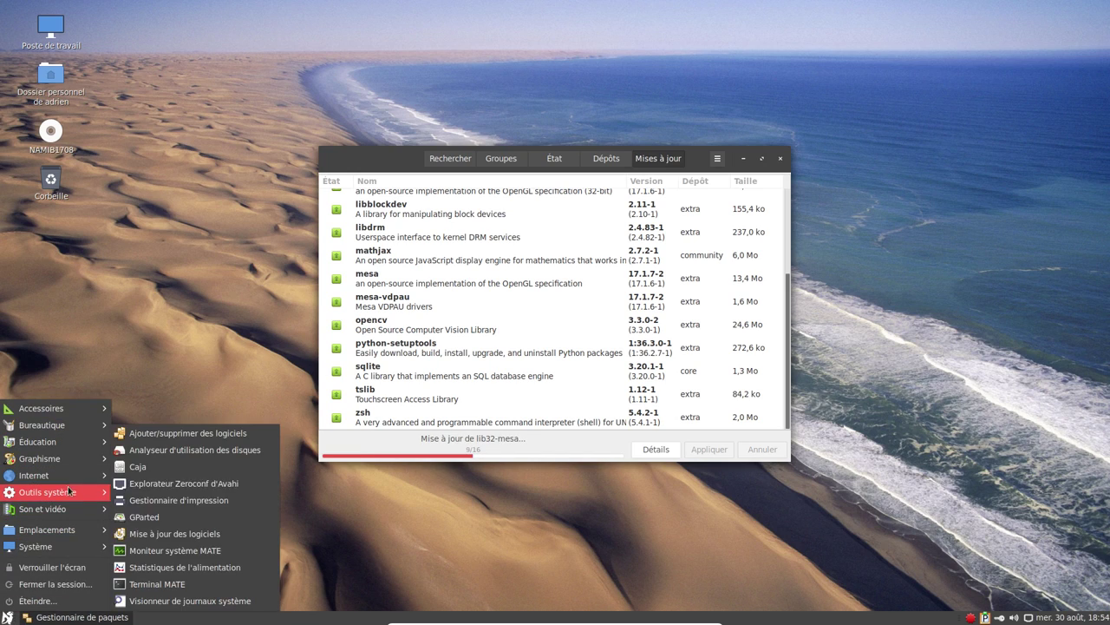
pyautogui.click(157, 583)
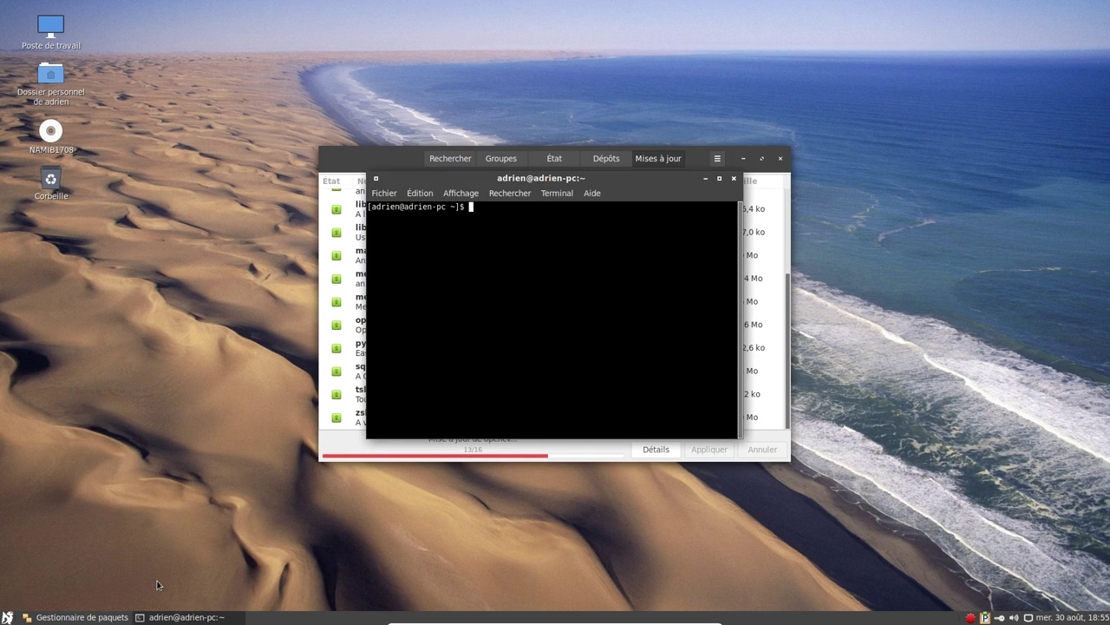
pyautogui.write('getr')
pyautogui.press('BackSpace')
pyautogui.write('ent passwd')
pyautogui.press('Return')
pyautogui.hotkey('ctrl', 'shift', 'pageup')
pyautogui.hotkey('ctrl', 'shift', 'pageup')
pyautogui.hotkey('ctrl', 'shift', 'pageup')
pyautogui.hotkey('ctrl', '+')
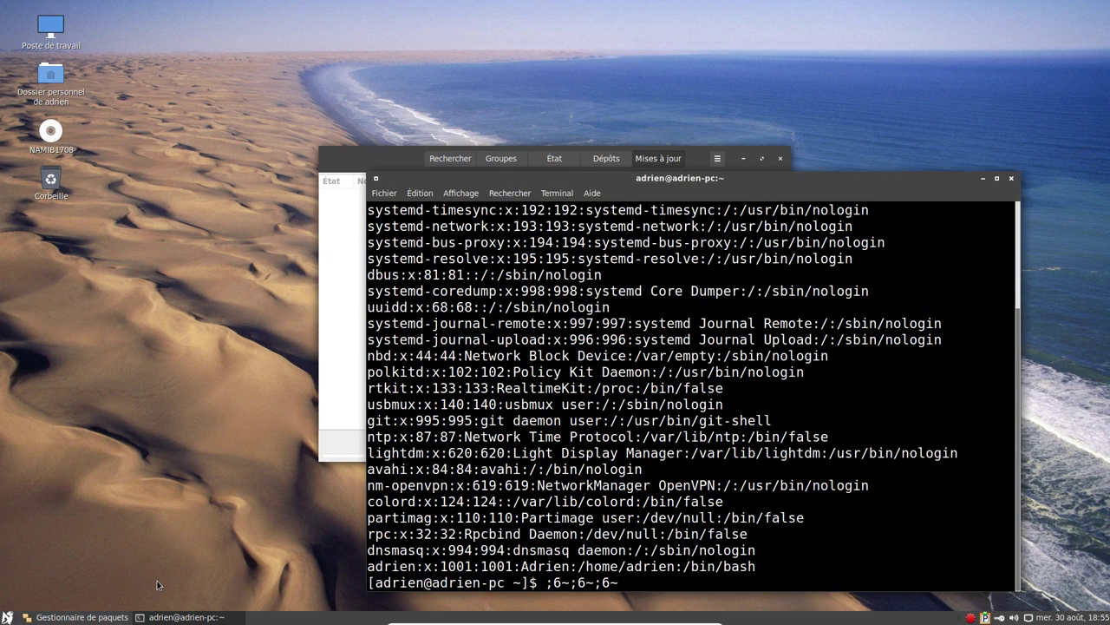
# Look up zsh completions with Tab, cancel, then close the terminal.
pyautogui.tripleClick(742, 565)
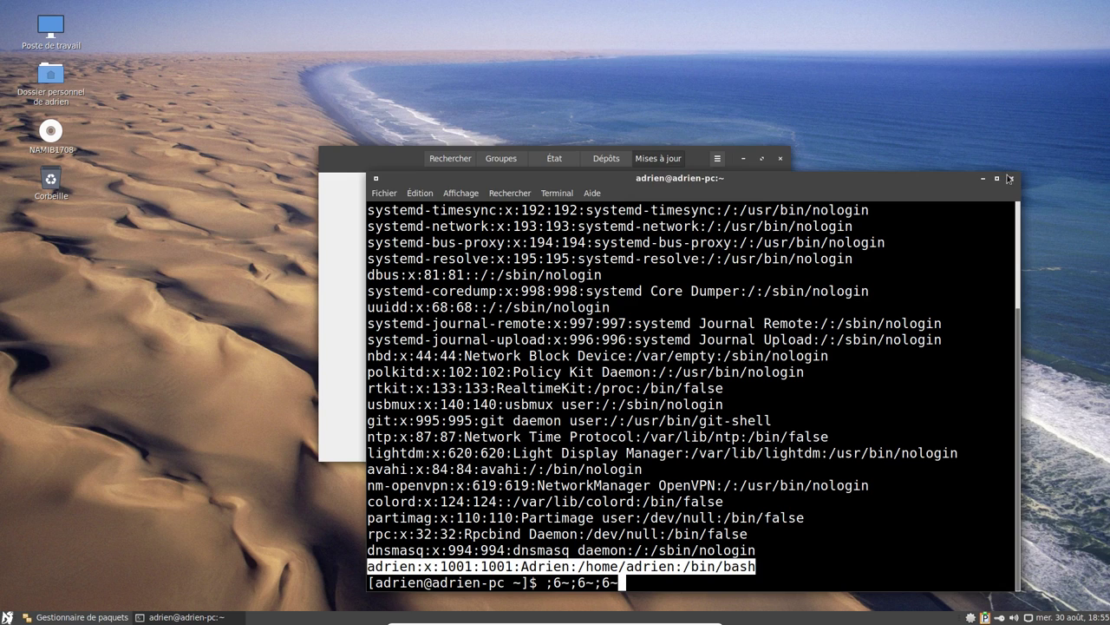
pyautogui.hotkey('ctrl', 'c')
pyautogui.press('Return')
pyautogui.press('Return')
pyautogui.press('Return')
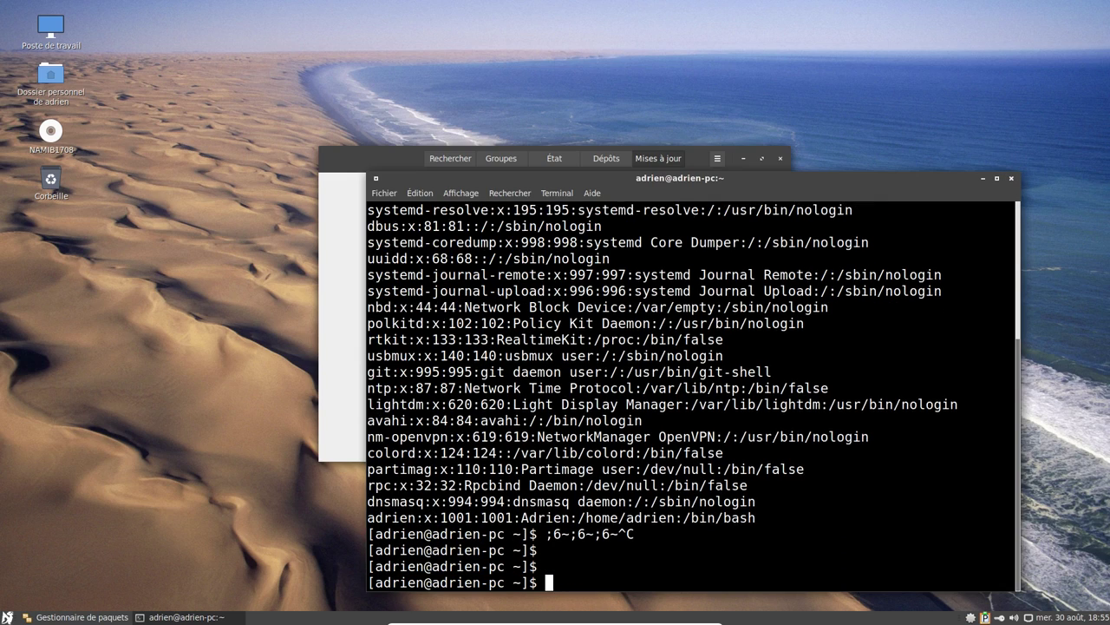
pyautogui.write('z')
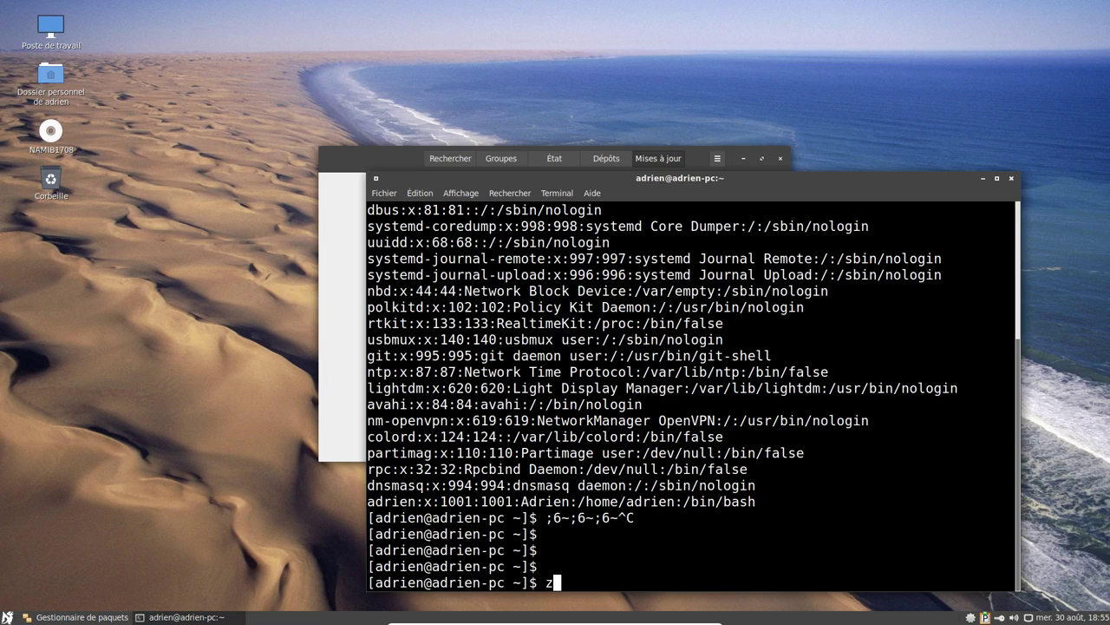
pyautogui.write('sh')
pyautogui.press('Tab')
pyautogui.press('Tab')
pyautogui.press('Tab')
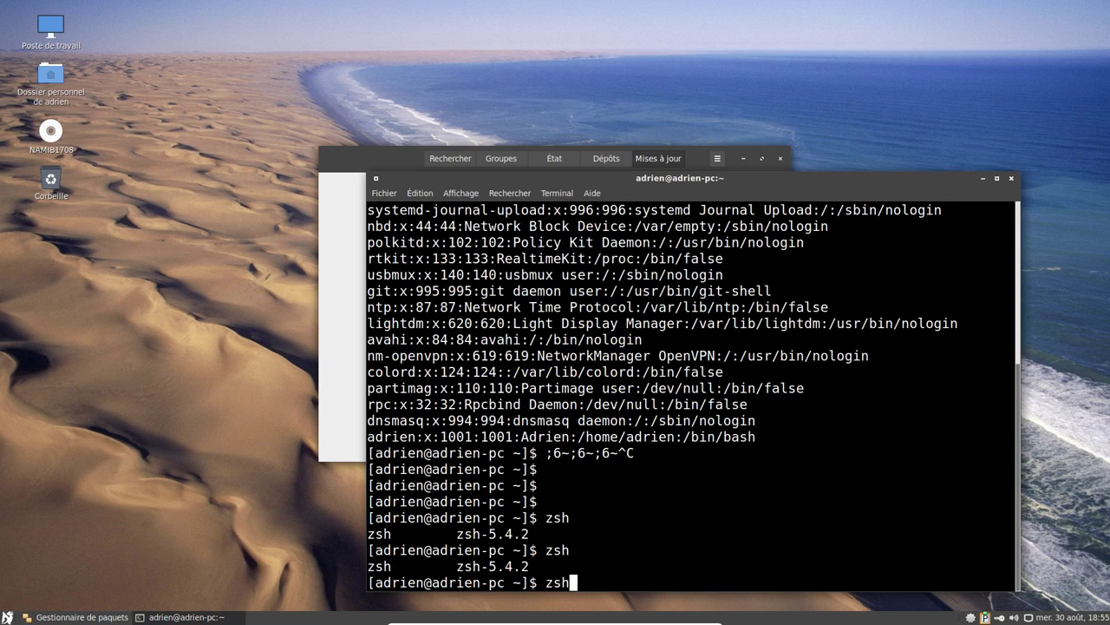
pyautogui.hotkey('ctrl', 'c')
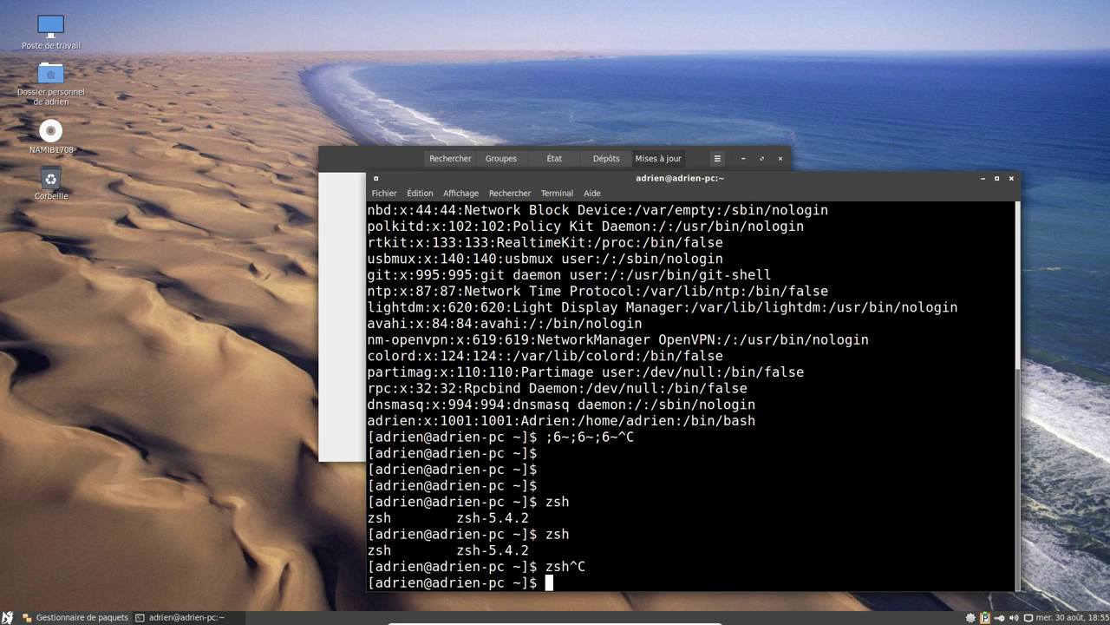
pyautogui.click(1012, 178)
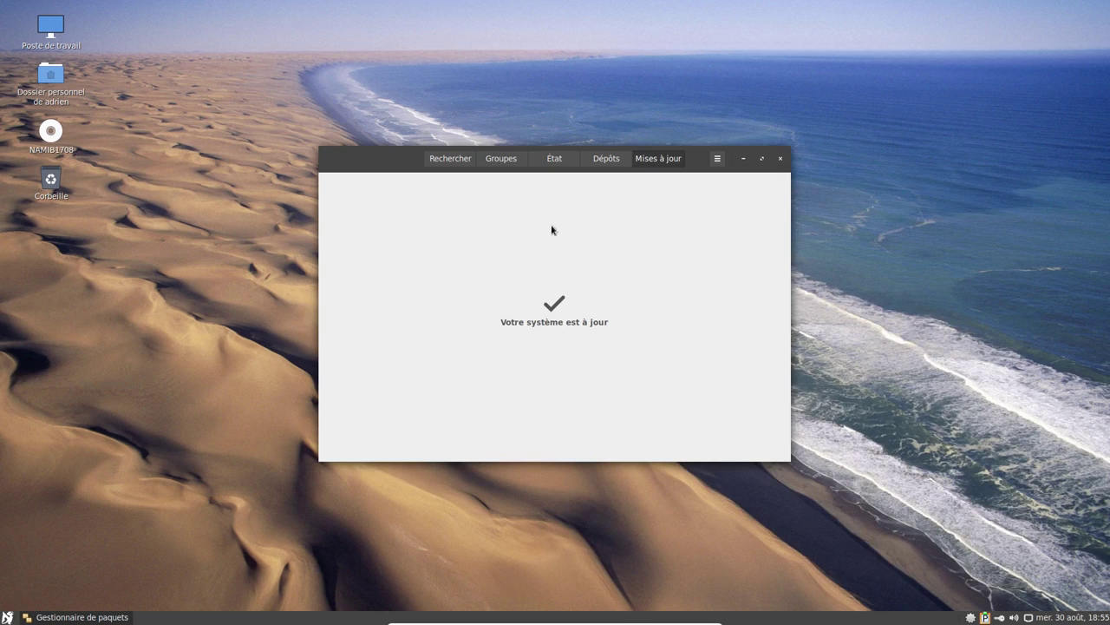
# Check Pamac's AUR preferences, then browse the package groups and the namibrepo repository's packages.
pyautogui.click(718, 159)
pyautogui.click(711, 248)
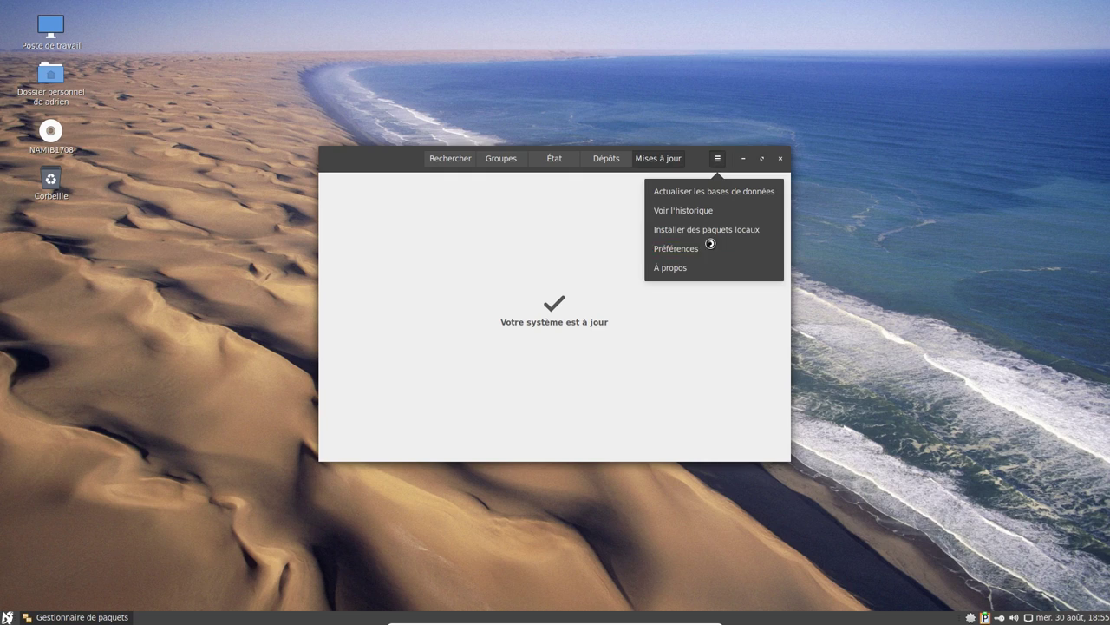
pyautogui.click(554, 205)
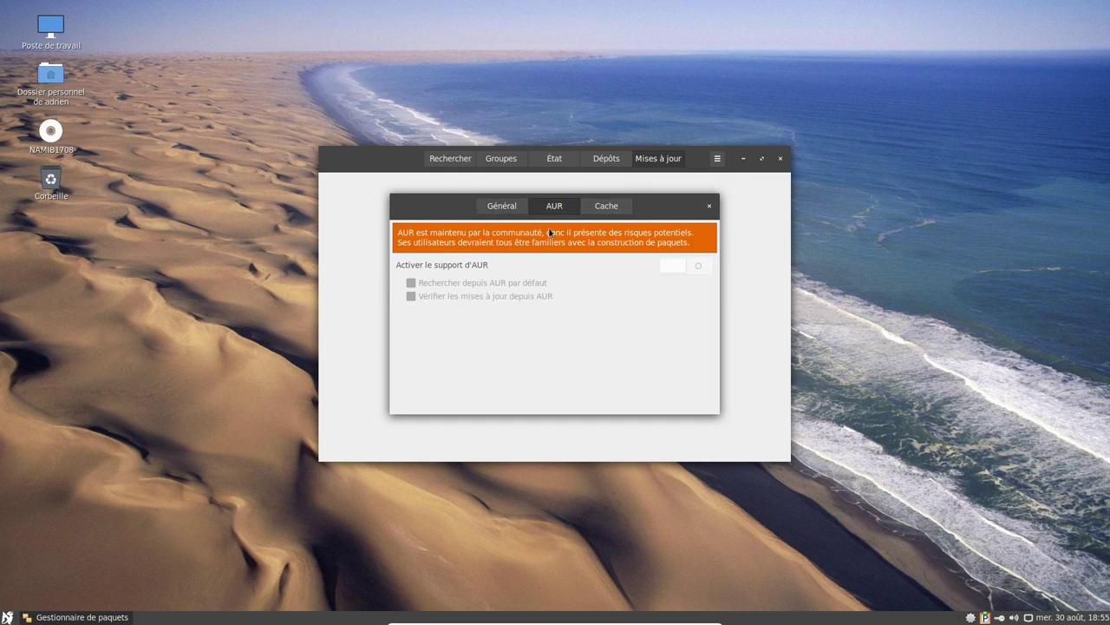
pyautogui.click(709, 207)
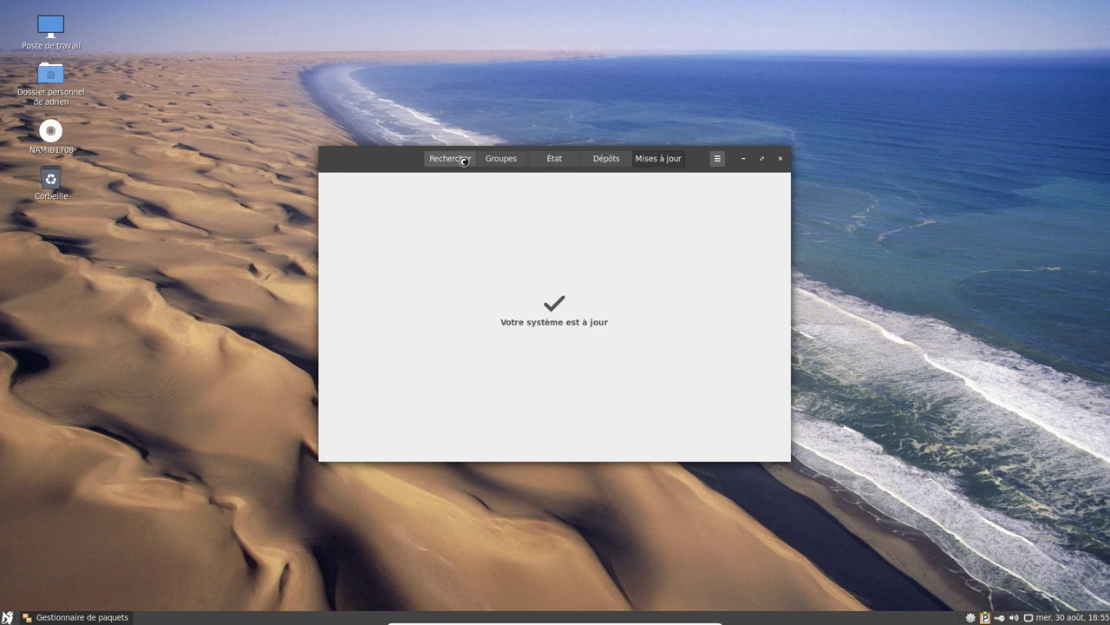
pyautogui.click(457, 158)
pyautogui.click(503, 159)
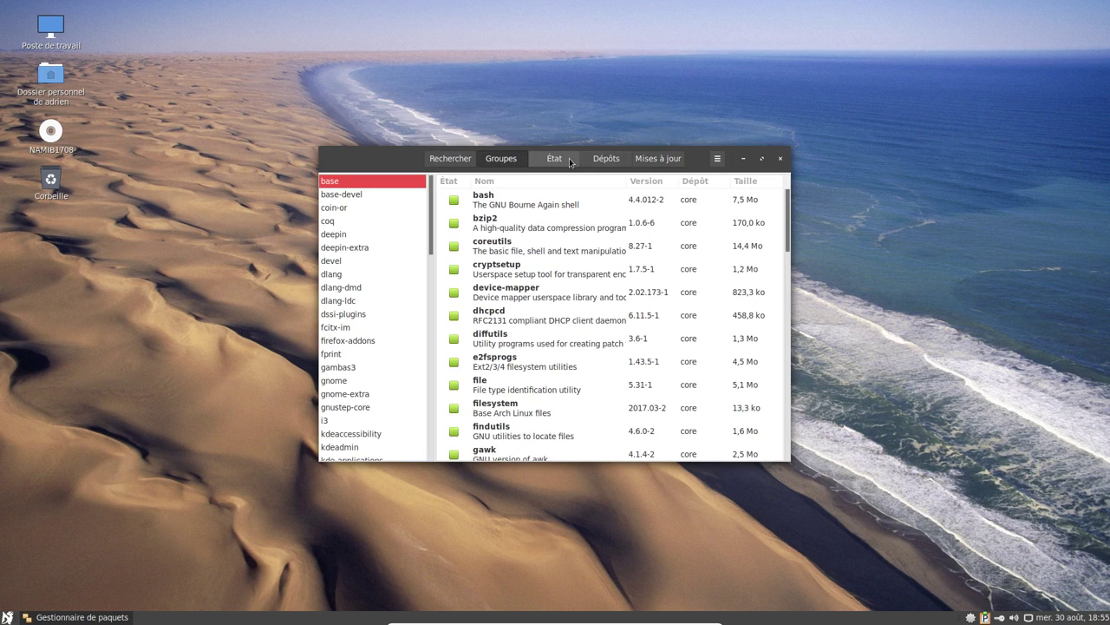
pyautogui.click(607, 159)
pyautogui.click(343, 235)
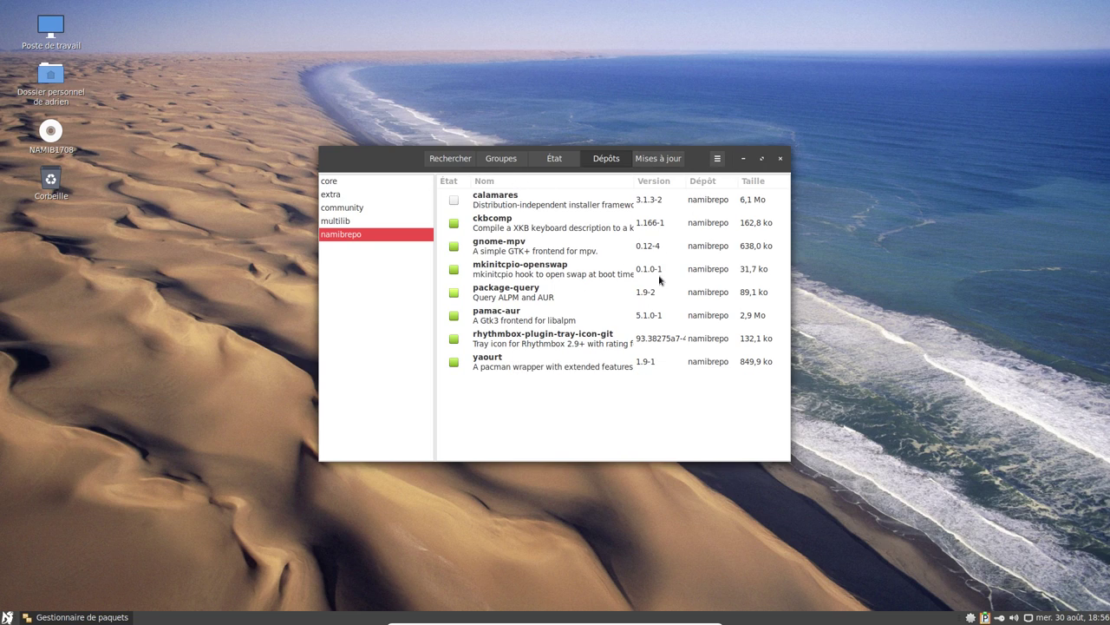
# Turn on 'Activer le support d'AUR' in Pamac's preferences and close the package manager.
pyautogui.click(717, 158)
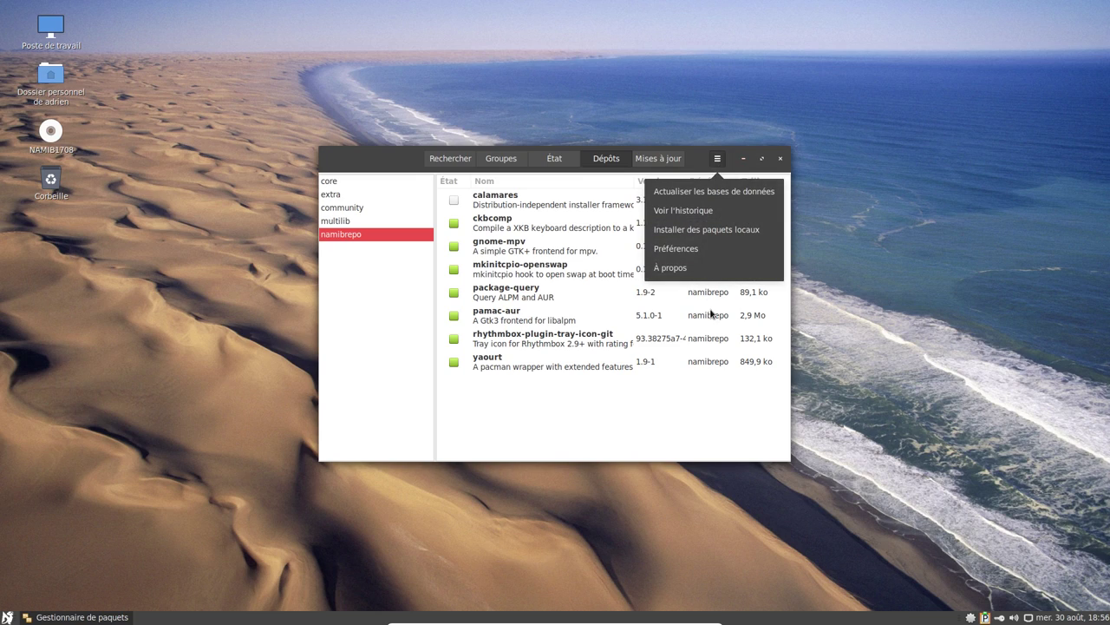
pyautogui.click(710, 249)
pyautogui.click(554, 206)
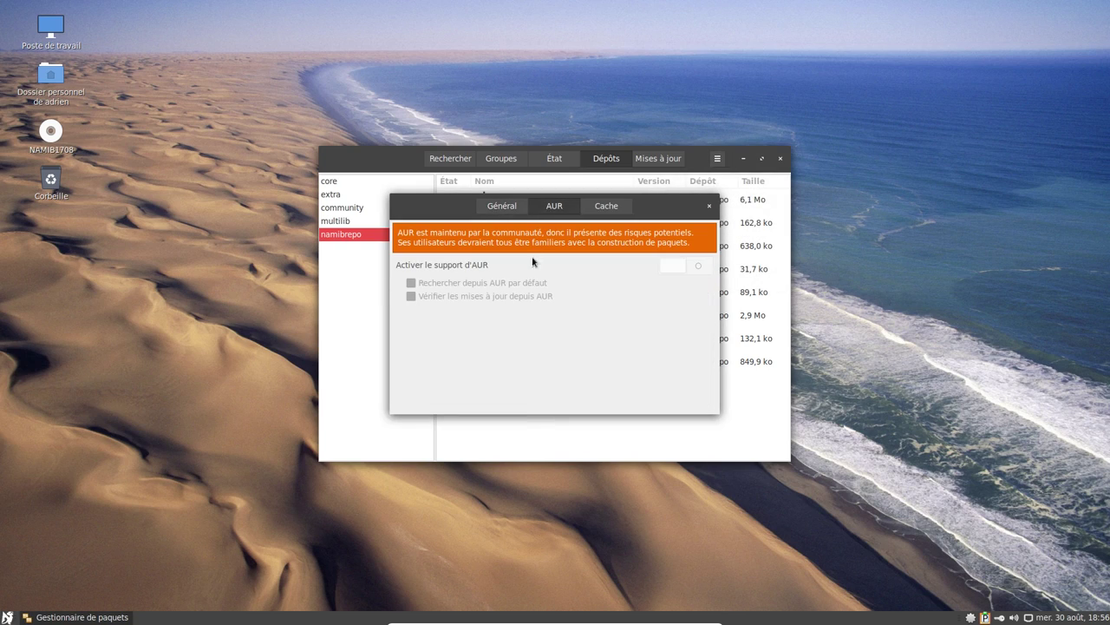
pyautogui.click(679, 266)
pyautogui.click(428, 287)
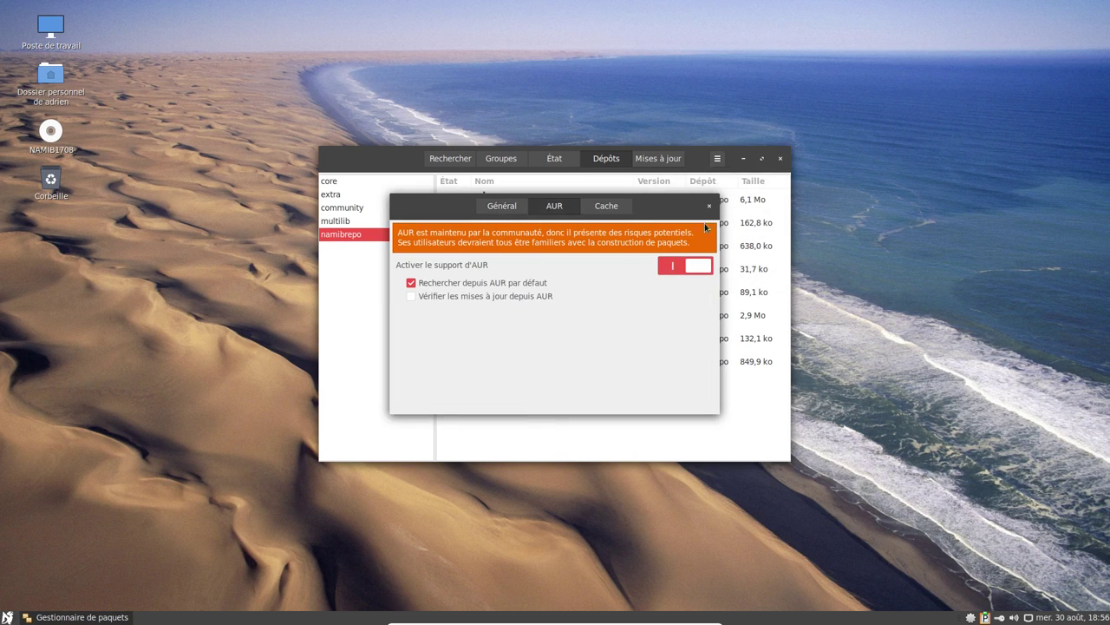
pyautogui.click(482, 288)
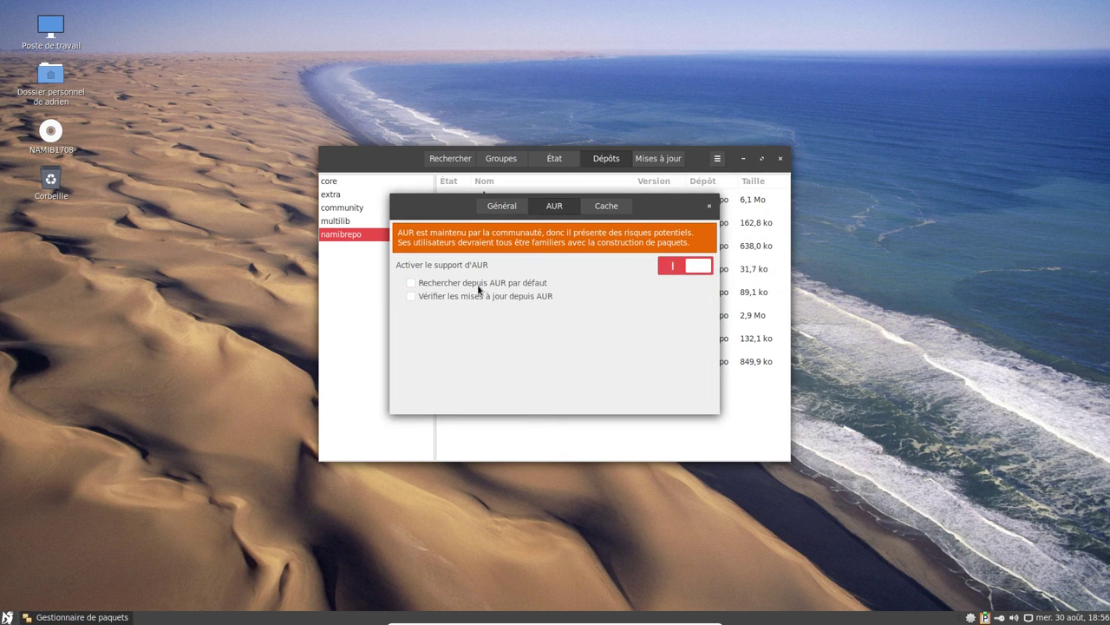
pyautogui.click(711, 206)
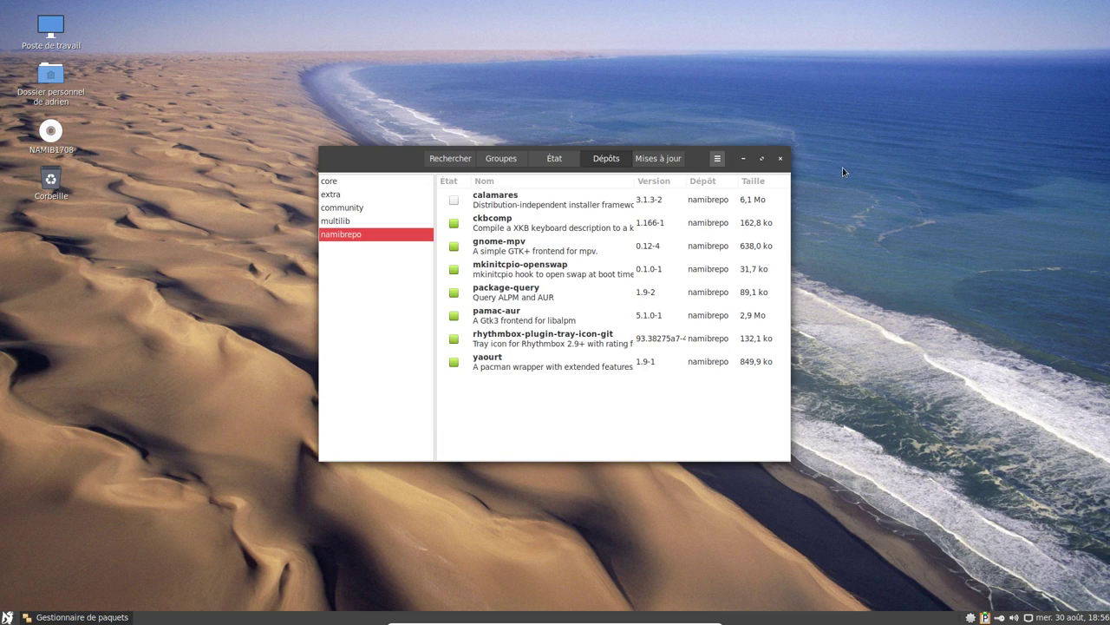
pyautogui.click(778, 158)
# Launch Firefox from the applications menu and go to youtube.com.
pyautogui.click(7, 616)
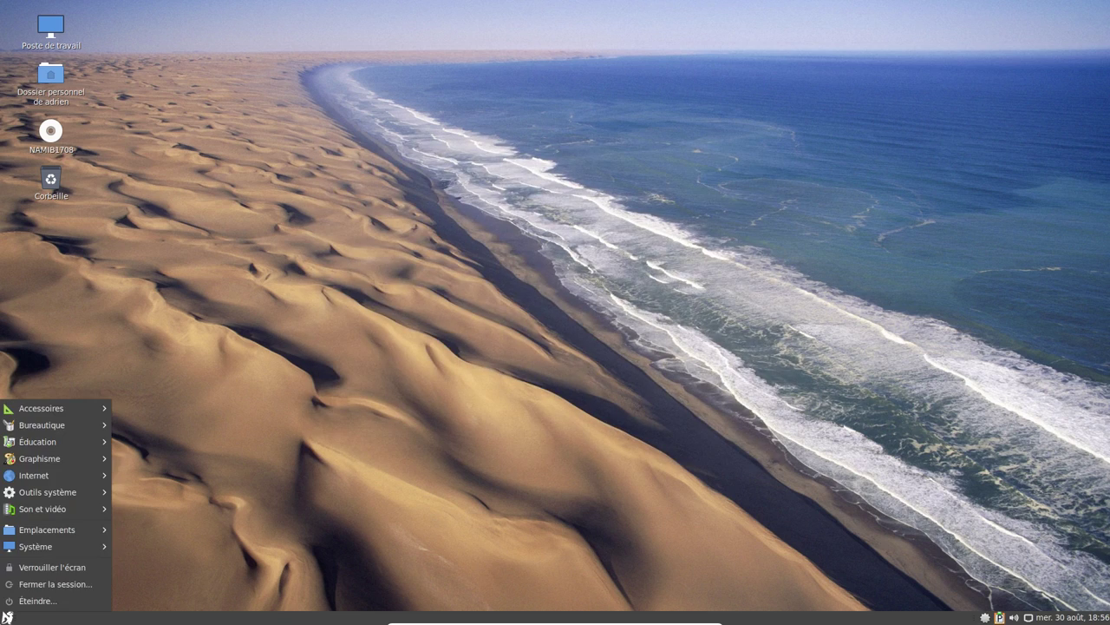
pyautogui.moveTo(90, 475)
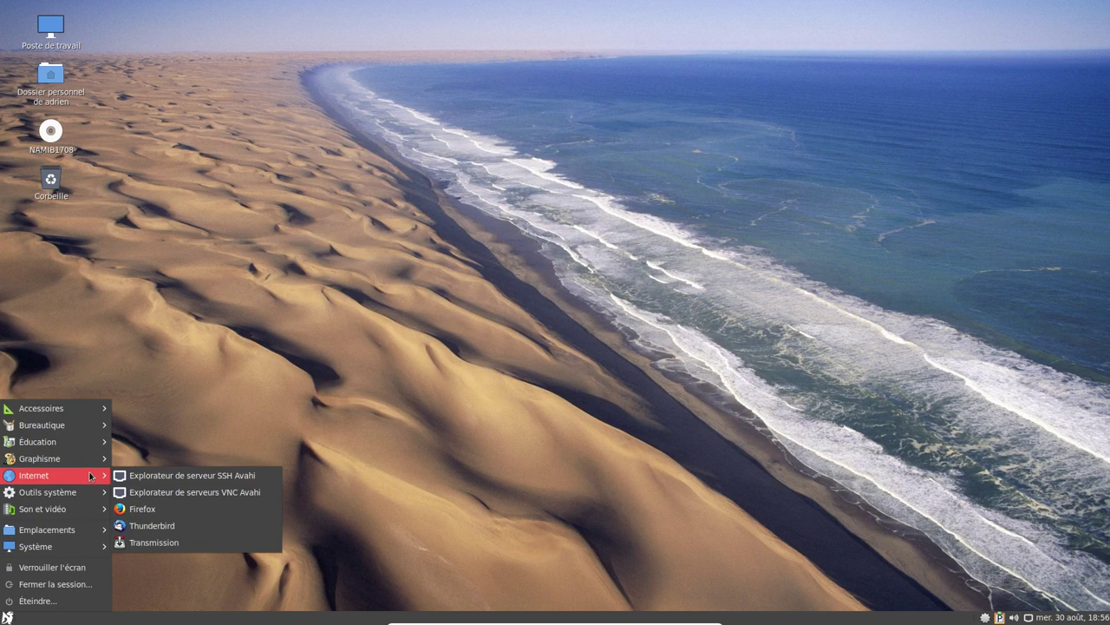
pyautogui.click(158, 509)
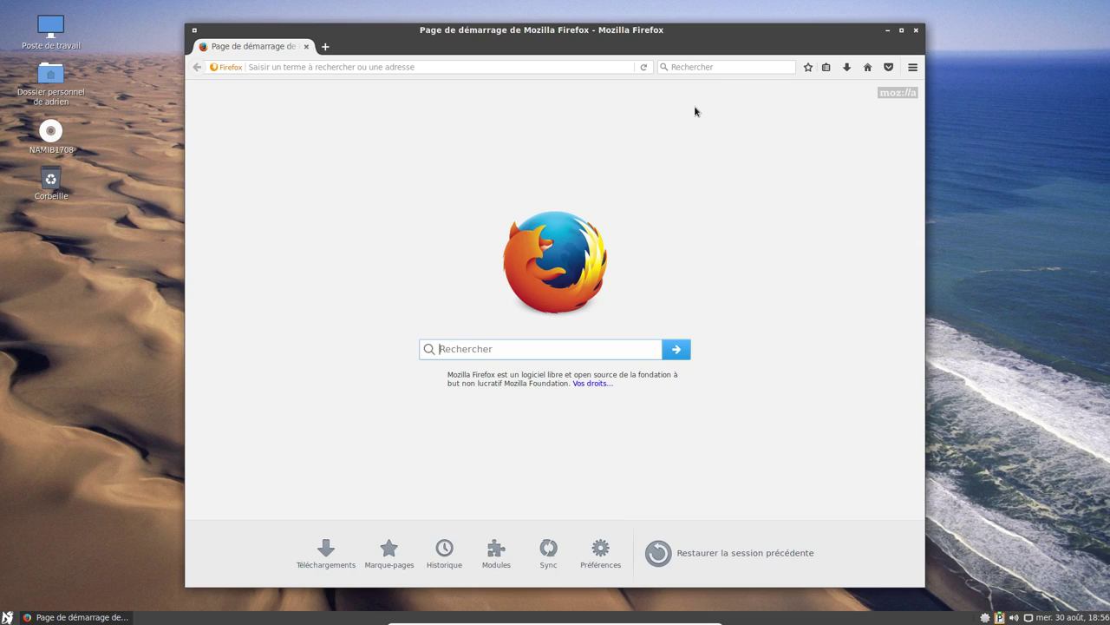
pyautogui.click(707, 67)
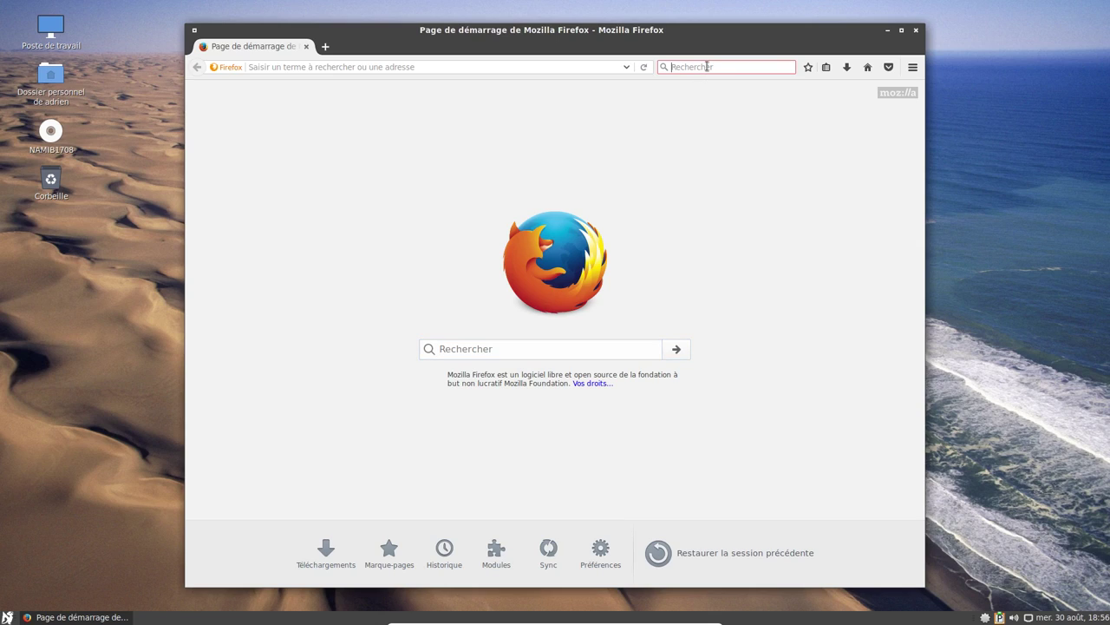
pyautogui.write('youtuvbe')
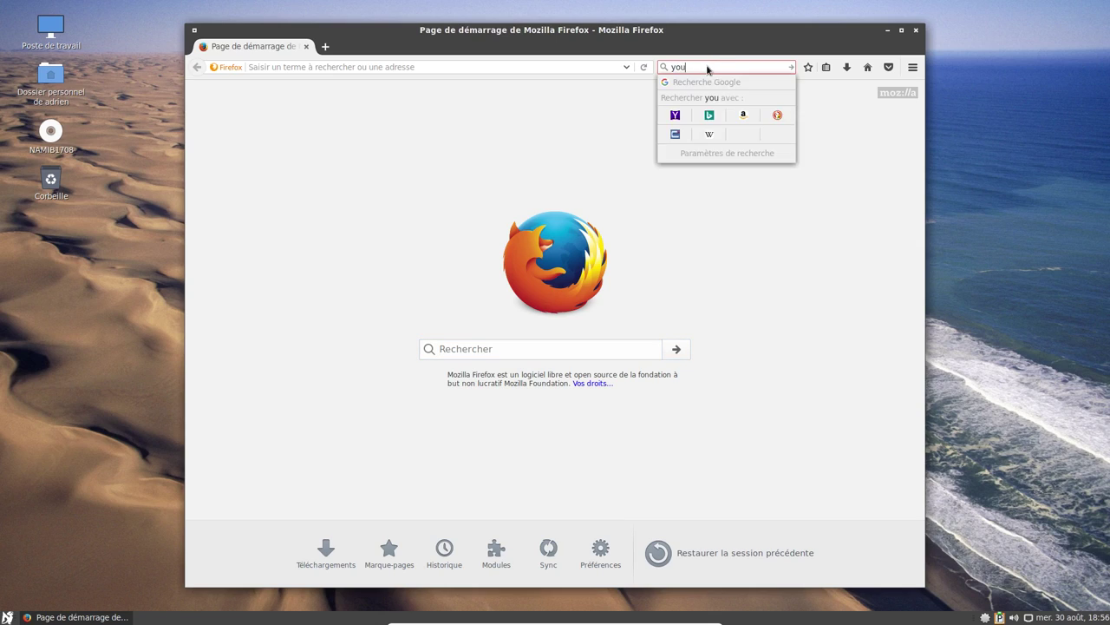
pyautogui.click(417, 66)
pyautogui.write('youtube')
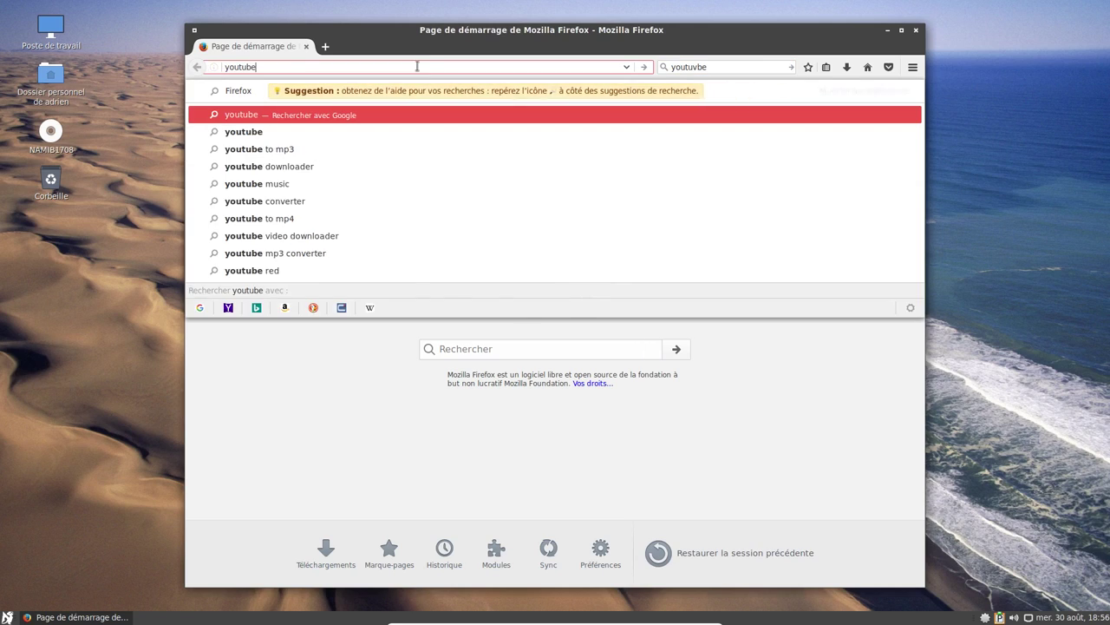
pyautogui.press('Return')
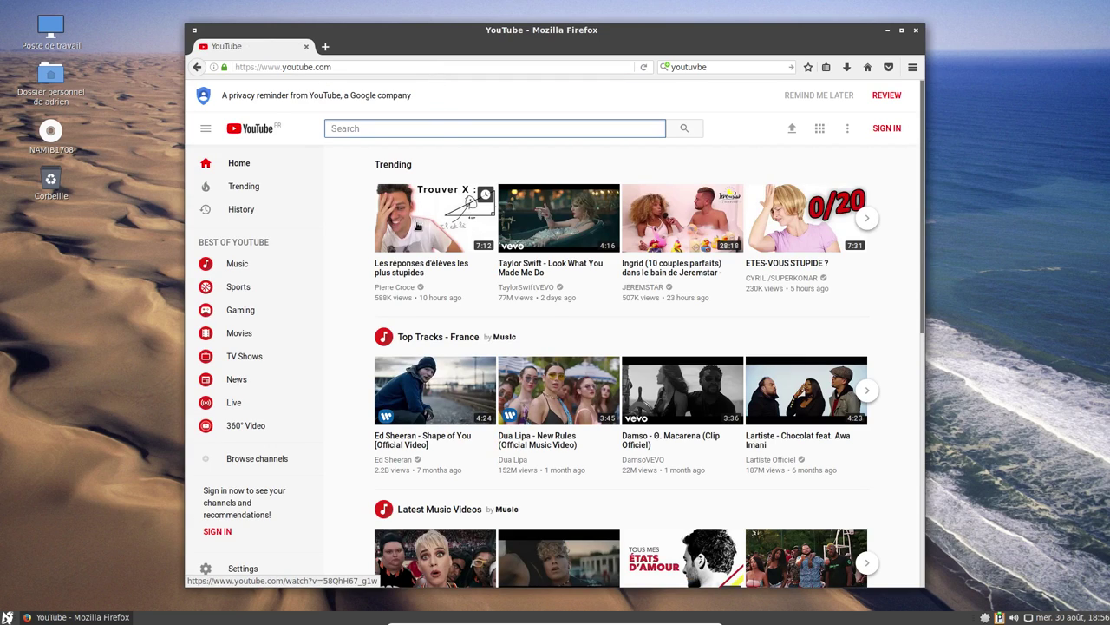
# Play Ed Sheeran's Shape of You video, skip ahead and pause it at 1:27.
pyautogui.click(409, 435)
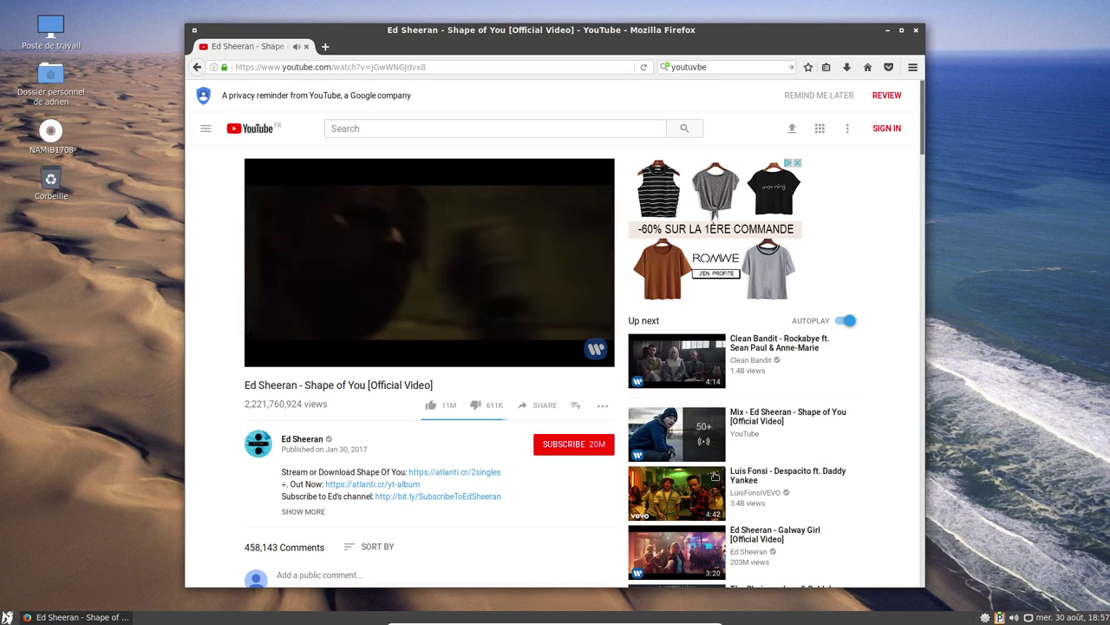
pyautogui.press('XF86AudioRaiseVolume')
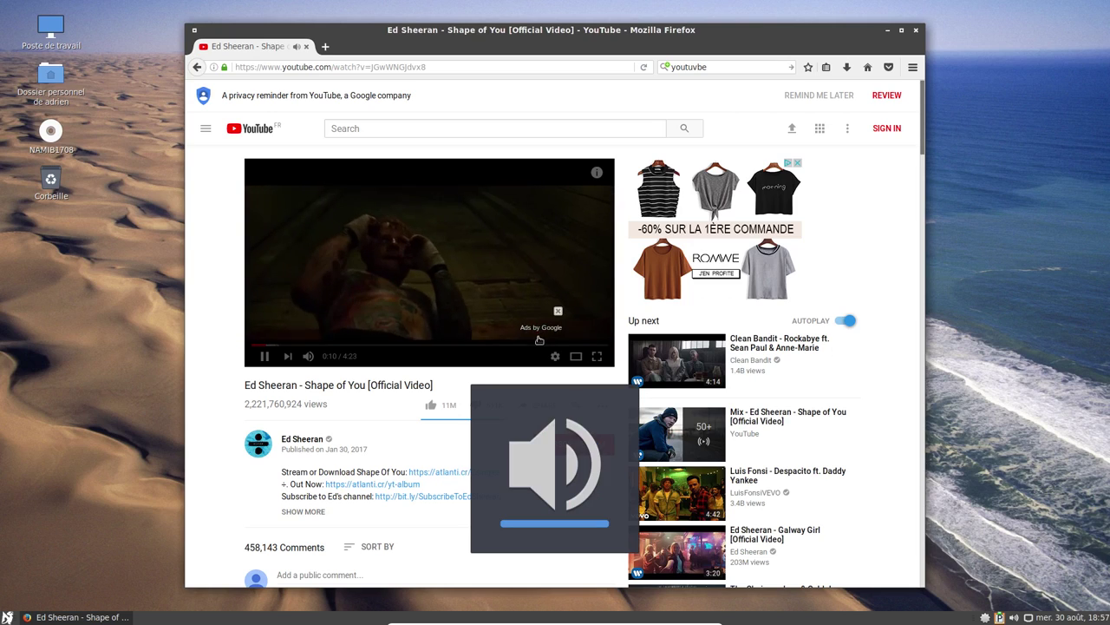
pyautogui.click(362, 345)
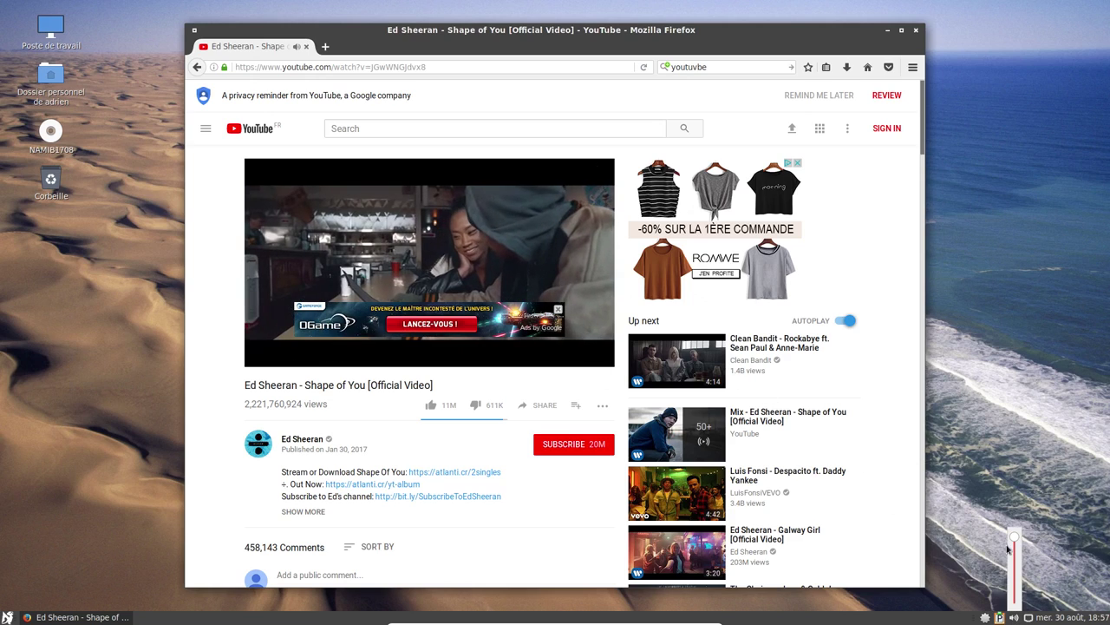
pyautogui.click(419, 247)
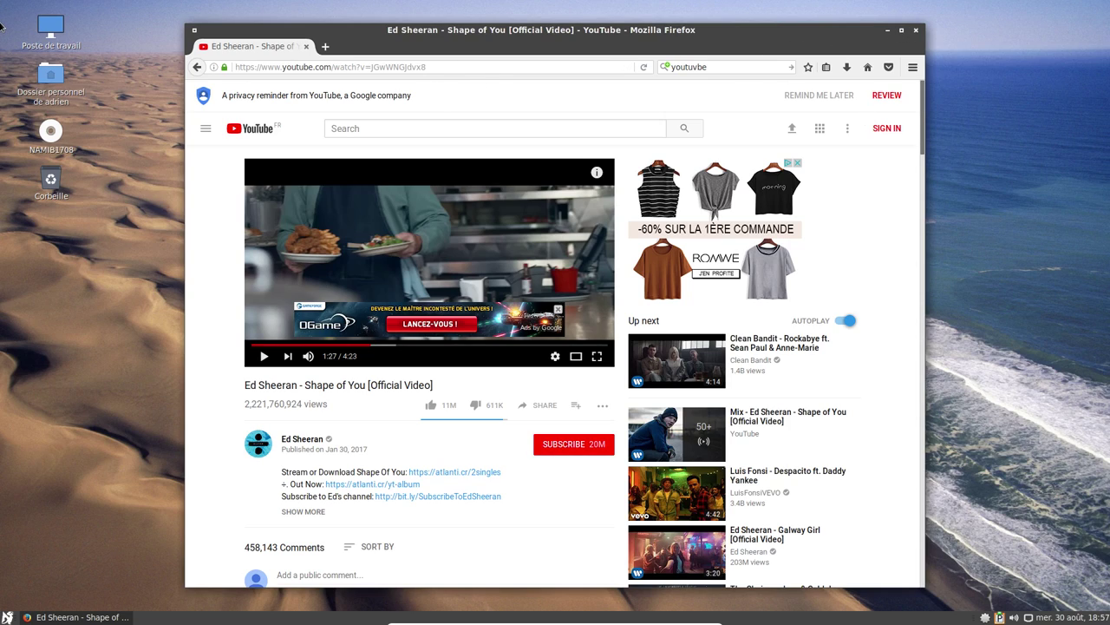
# Select the Shape of You page address in Firefox's address bar to replace it.
pyautogui.click(467, 68)
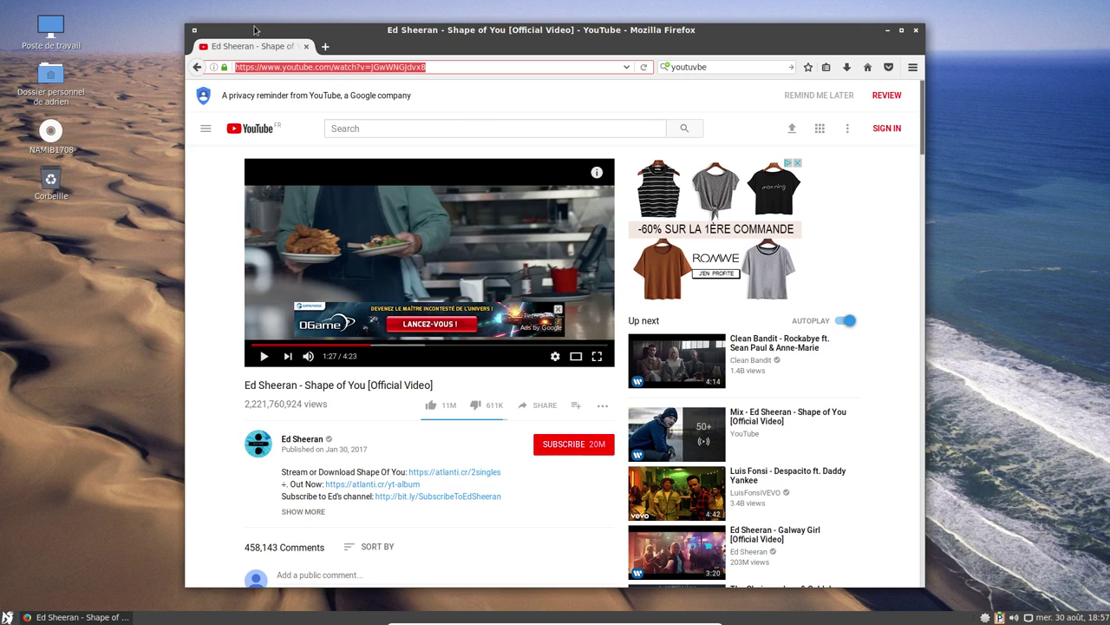
# Search altermusique and save Ehma's 'Les adieux à Blâne-est (extraits)' as a low-quality MP3 zip.
pyautogui.write('altermusique')
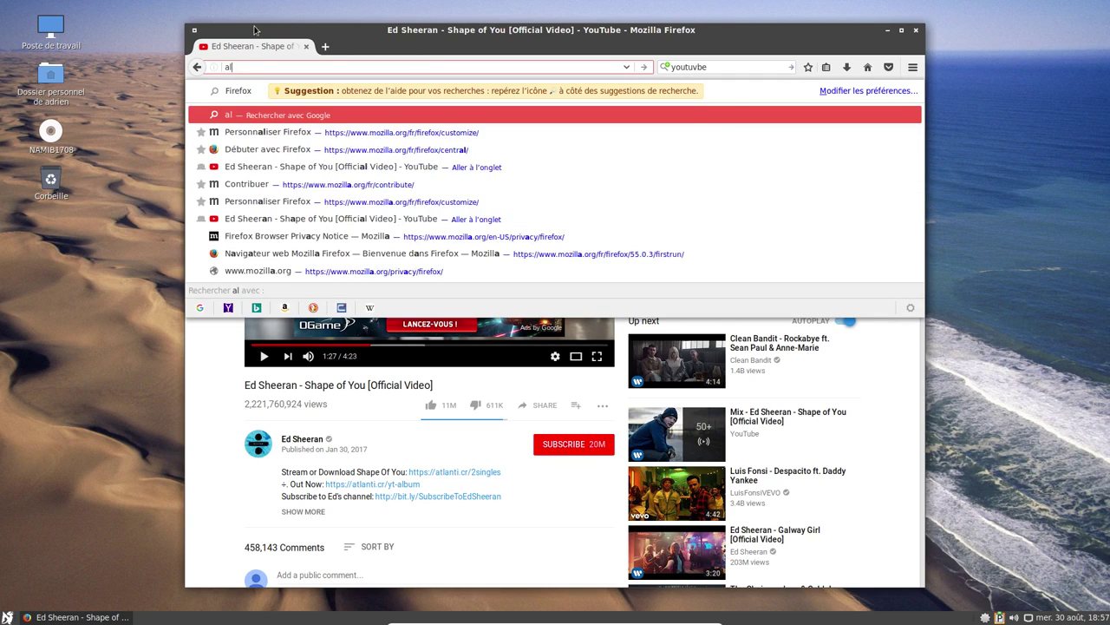
pyautogui.press('Return')
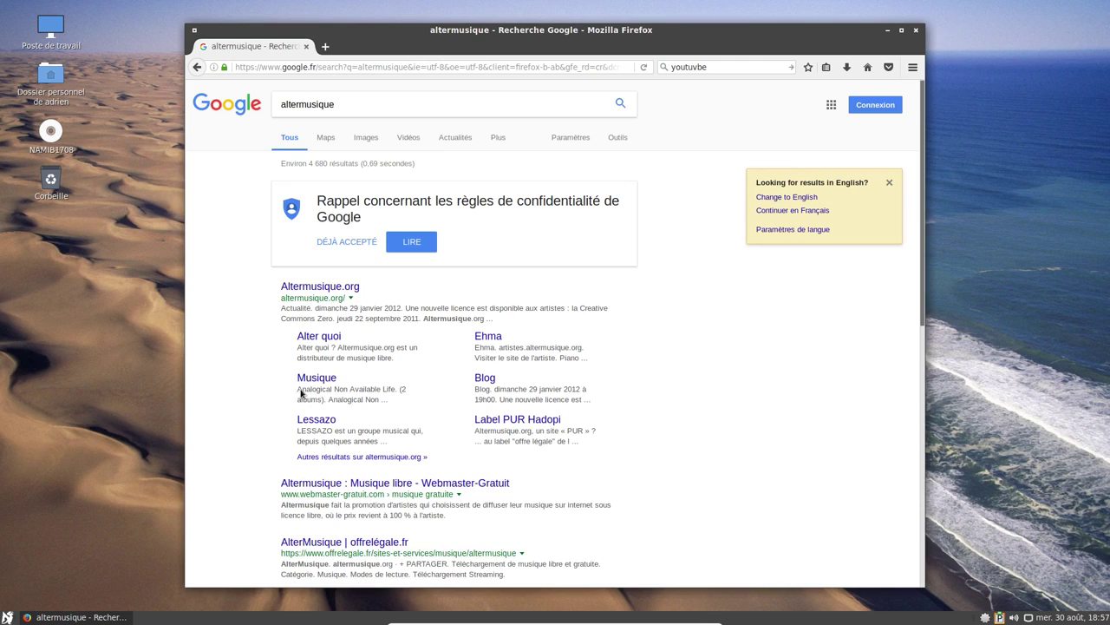
pyautogui.click(300, 288)
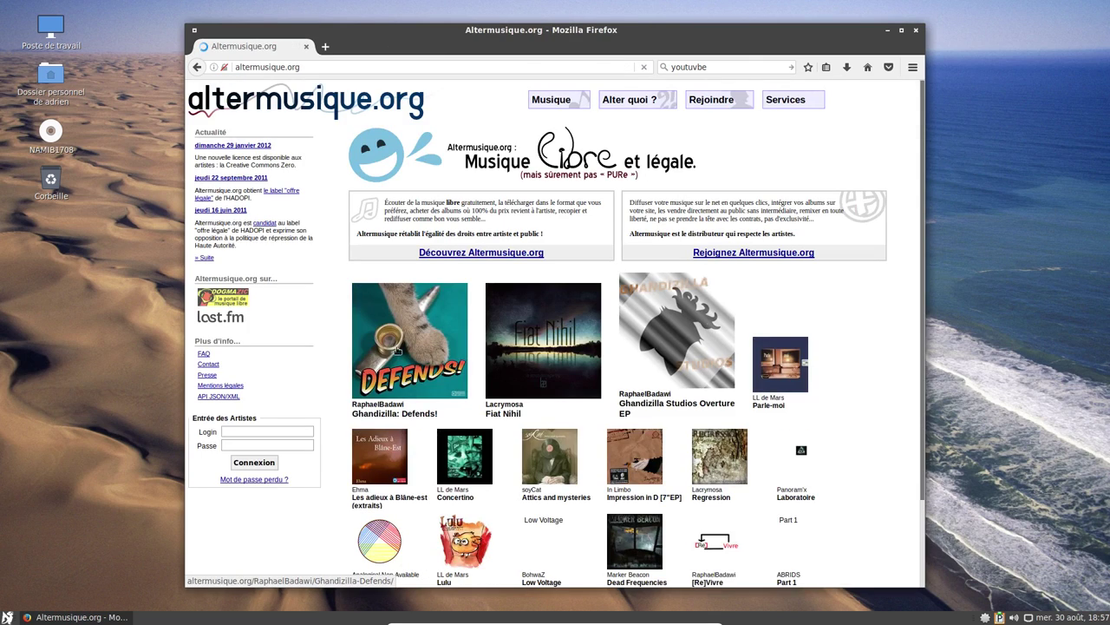
pyautogui.click(387, 497)
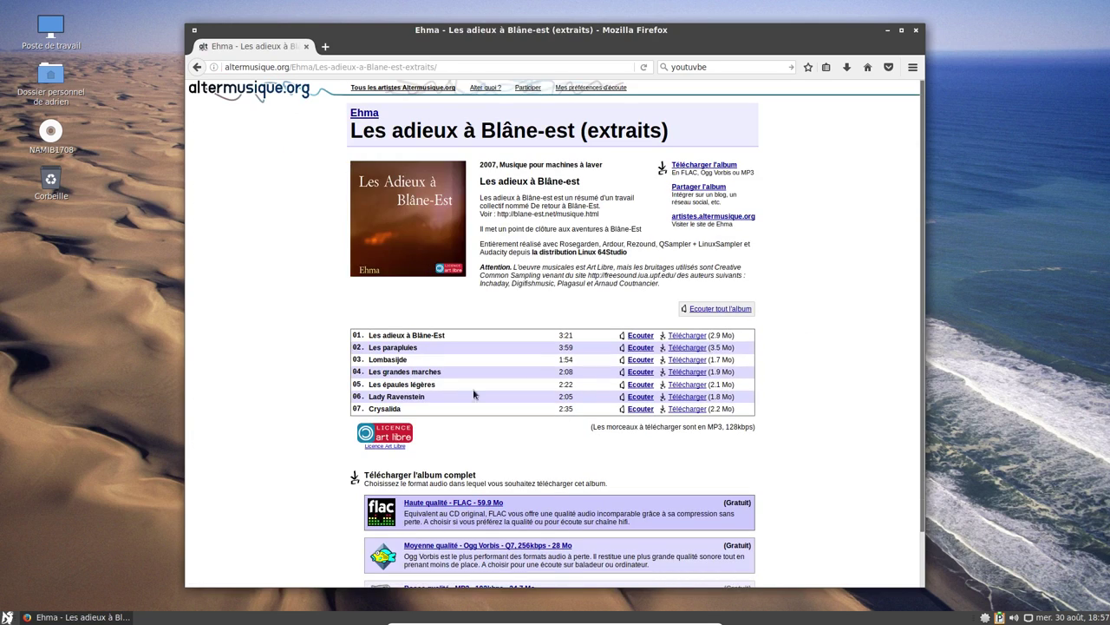
pyautogui.scroll(-2, 433, 462)
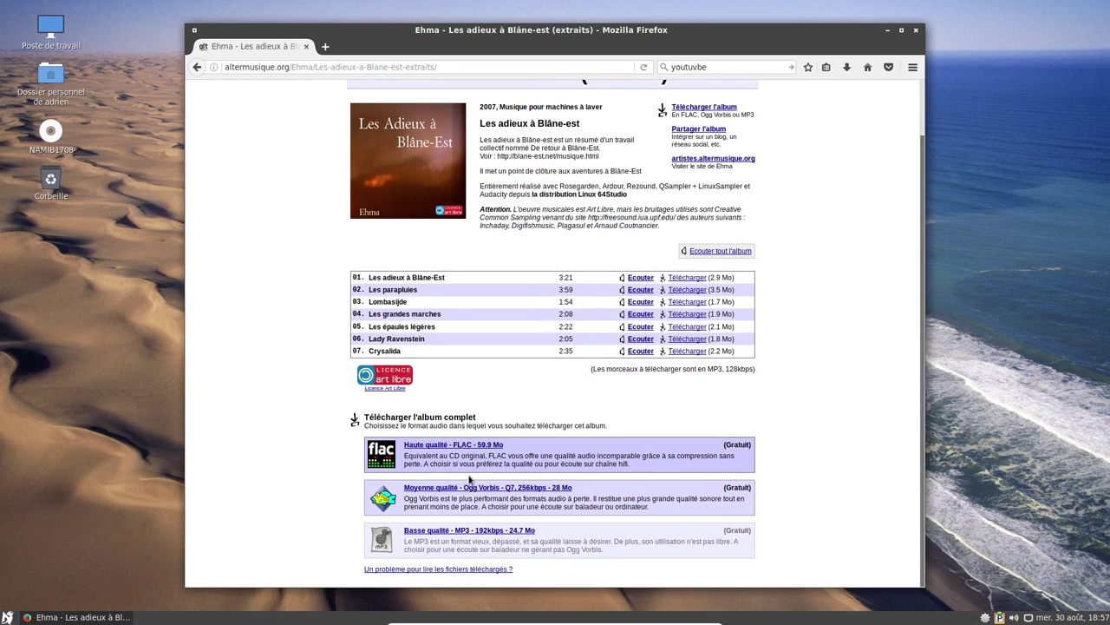
pyautogui.click(458, 531)
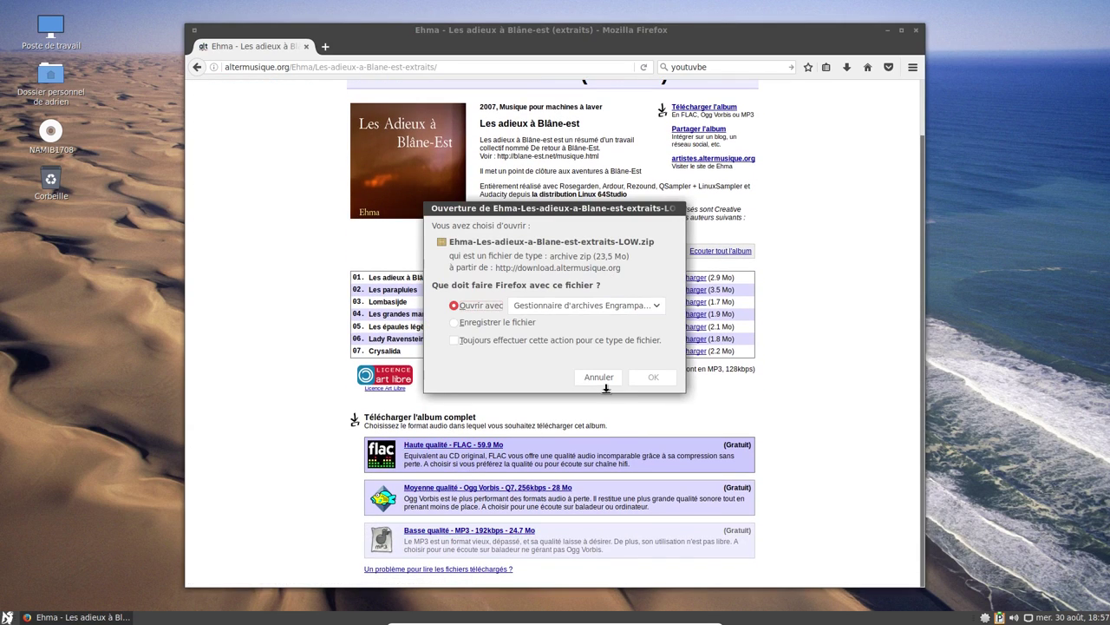
pyautogui.click(495, 322)
pyautogui.click(653, 377)
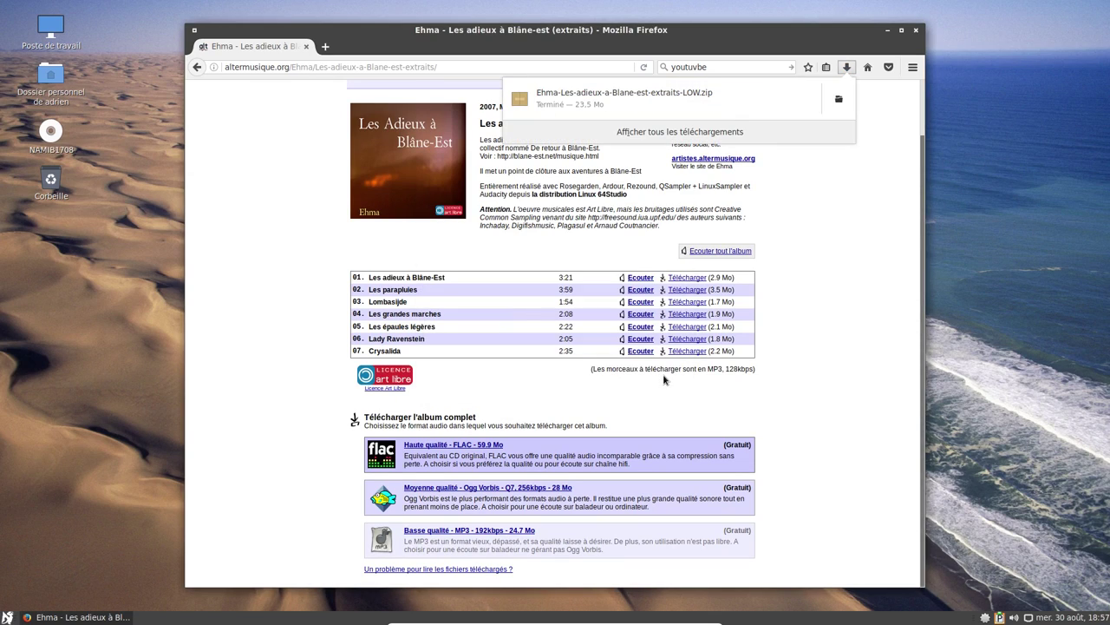
pyautogui.click(583, 67)
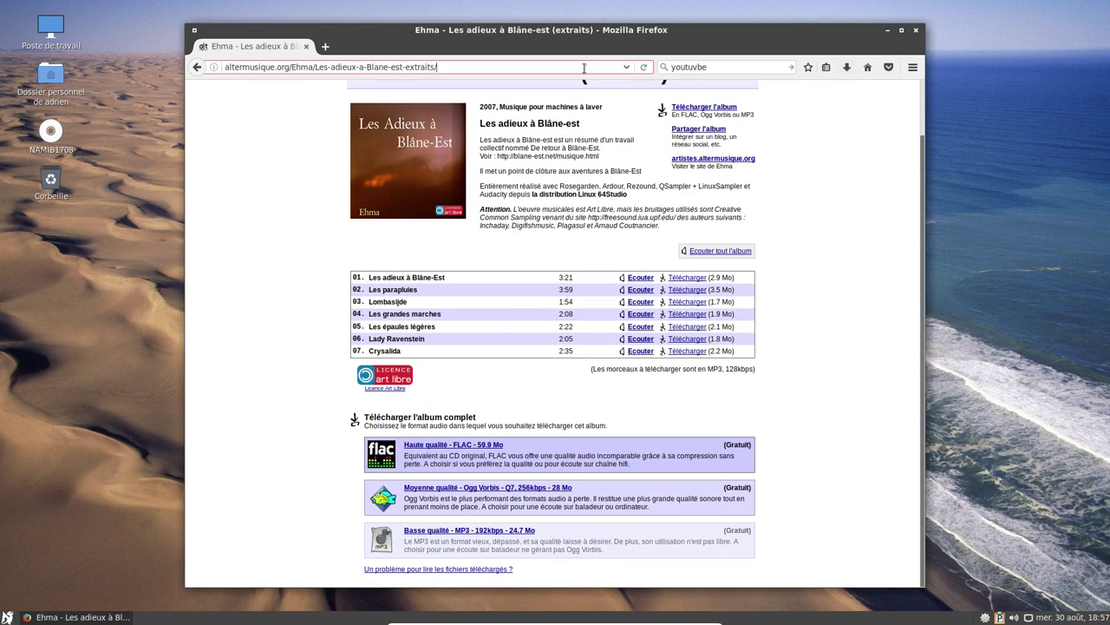
pyautogui.doubleClick(584, 66)
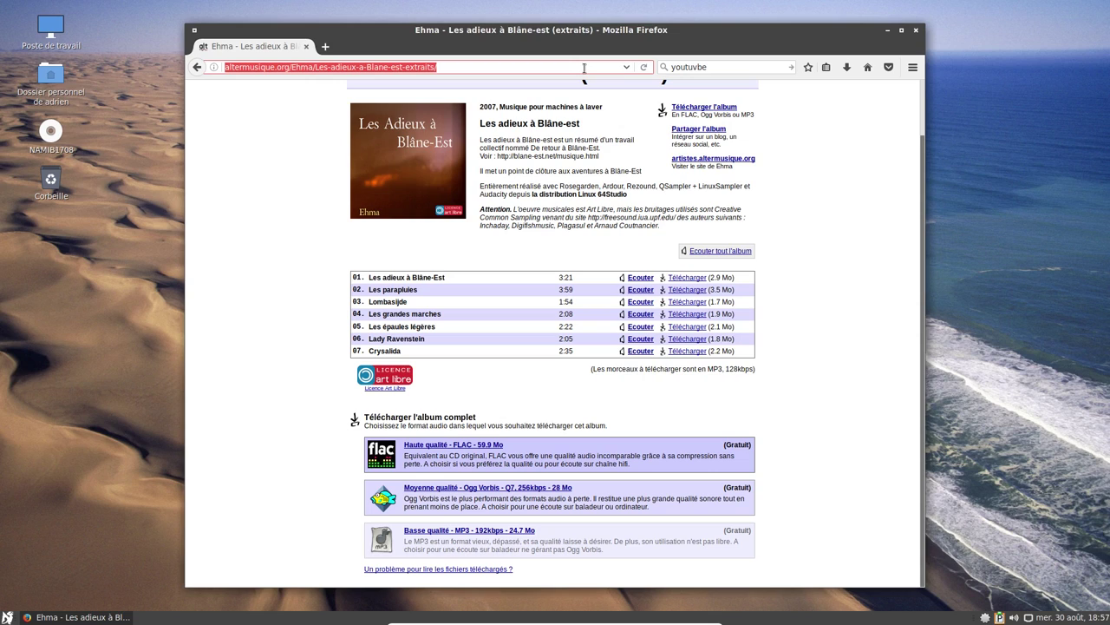
# Search Google for 'mp4 download', open the YouTube In MP4 site, and start a new tab.
pyautogui.write('mp4 ')
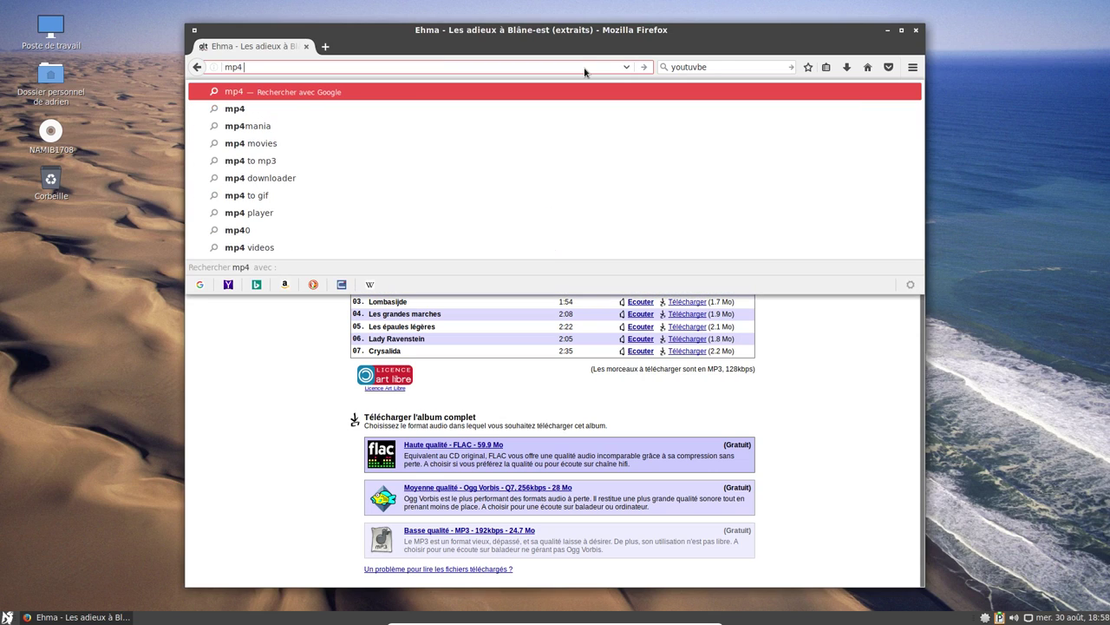
pyautogui.write('download')
pyautogui.press('Return')
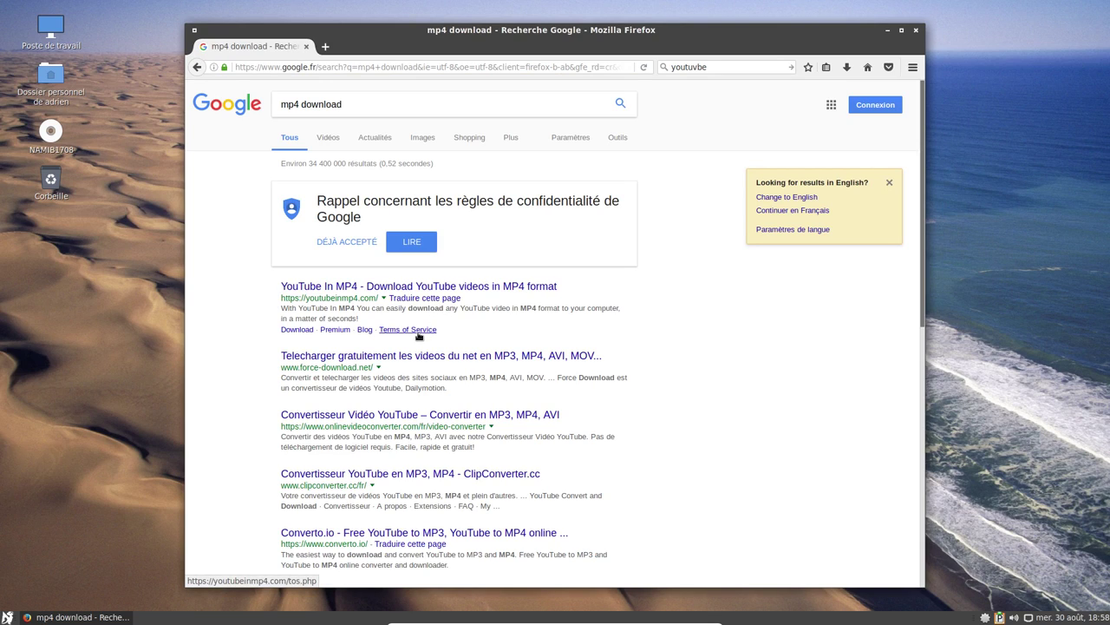
pyautogui.scroll(-5, 419, 335)
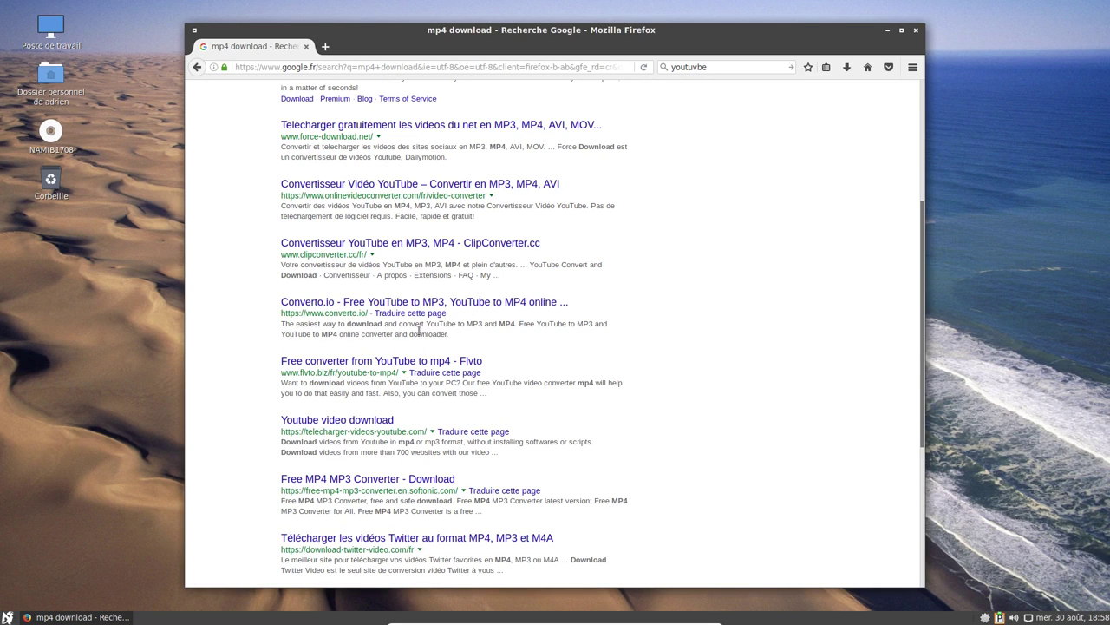
pyautogui.scroll(-6, 420, 333)
pyautogui.scroll(10, 365, 292)
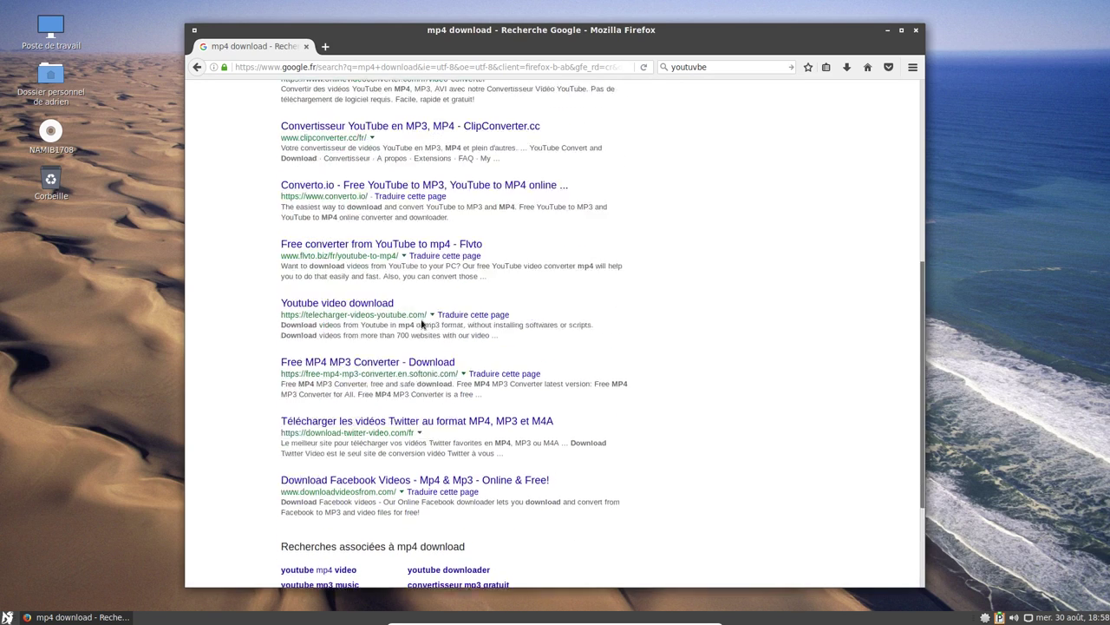
pyautogui.click(339, 253)
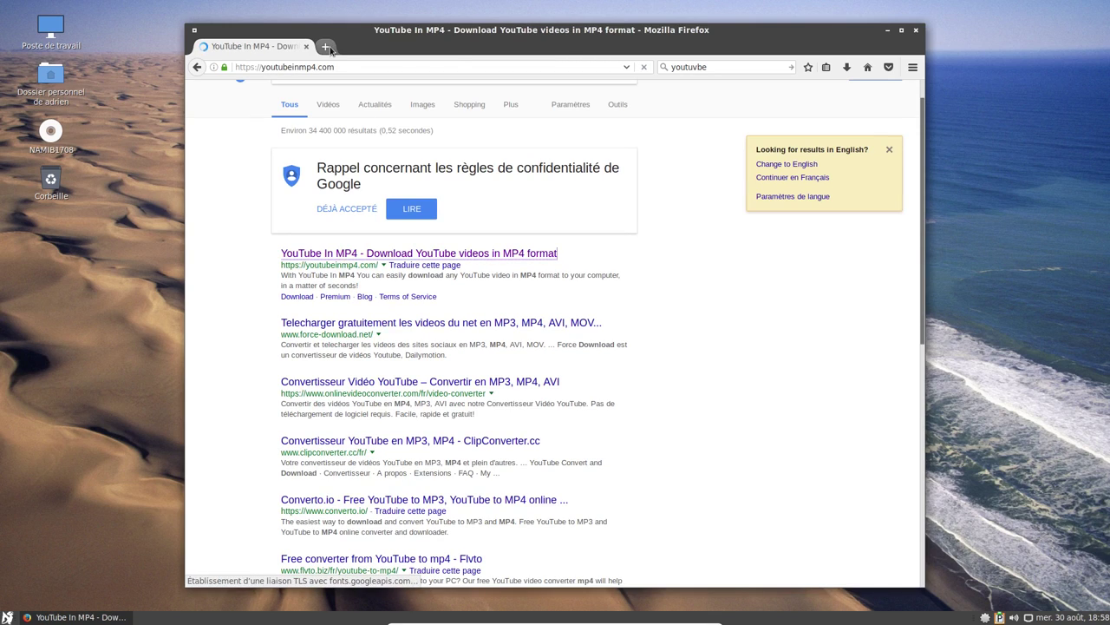
pyautogui.click(325, 46)
# Open Taylor Swift's Look What You Made Me Do video on YouTube in the new tab.
pyautogui.write('youtube.com/')
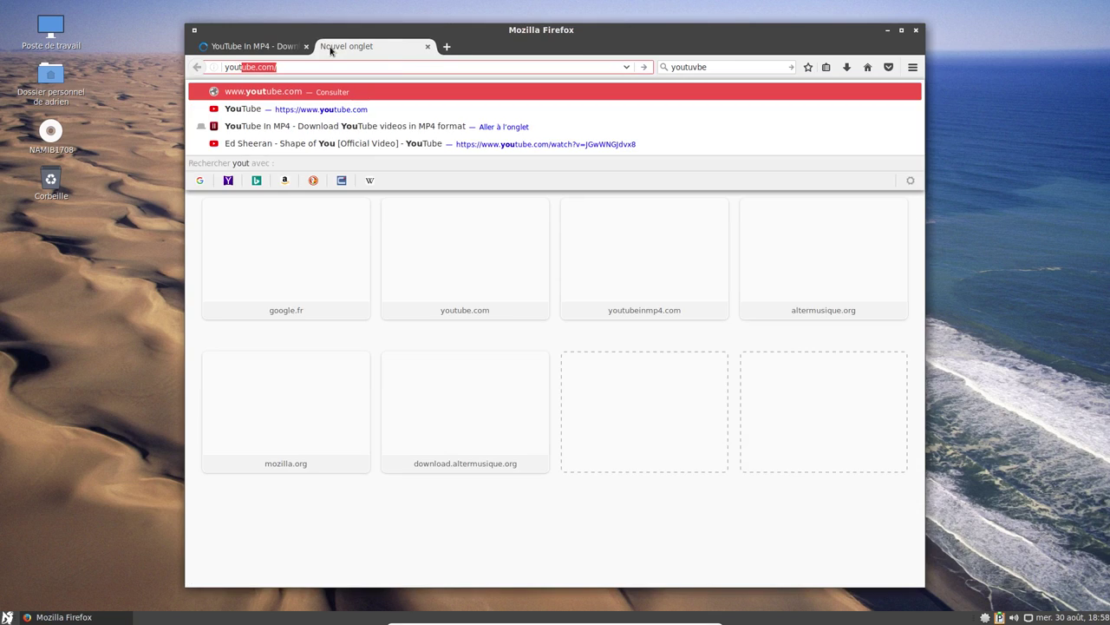
pyautogui.press('Return')
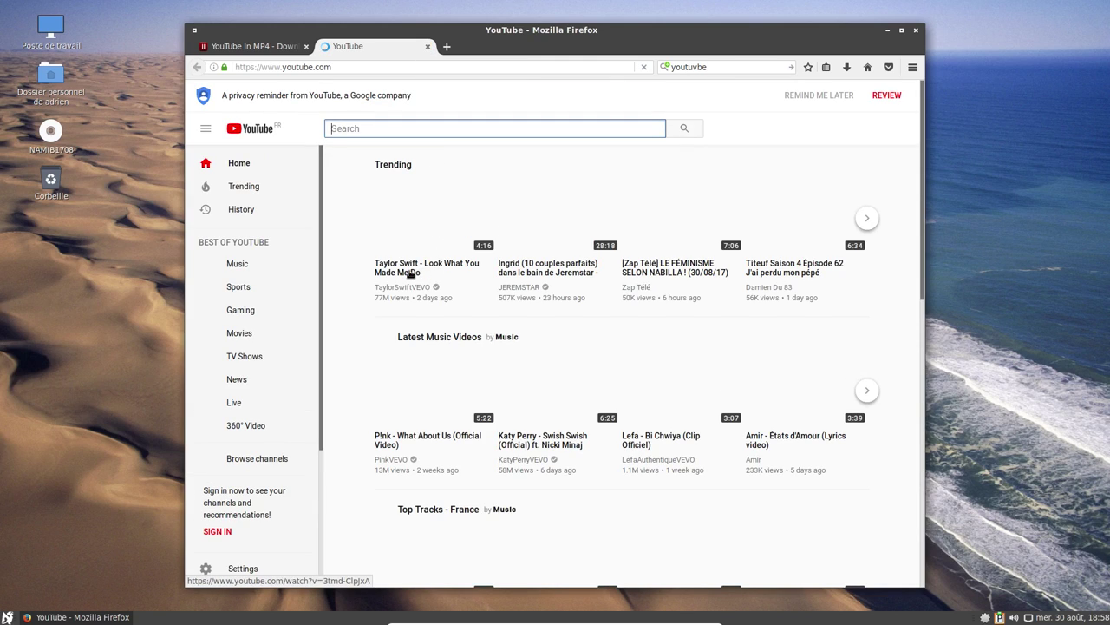
pyautogui.click(411, 274)
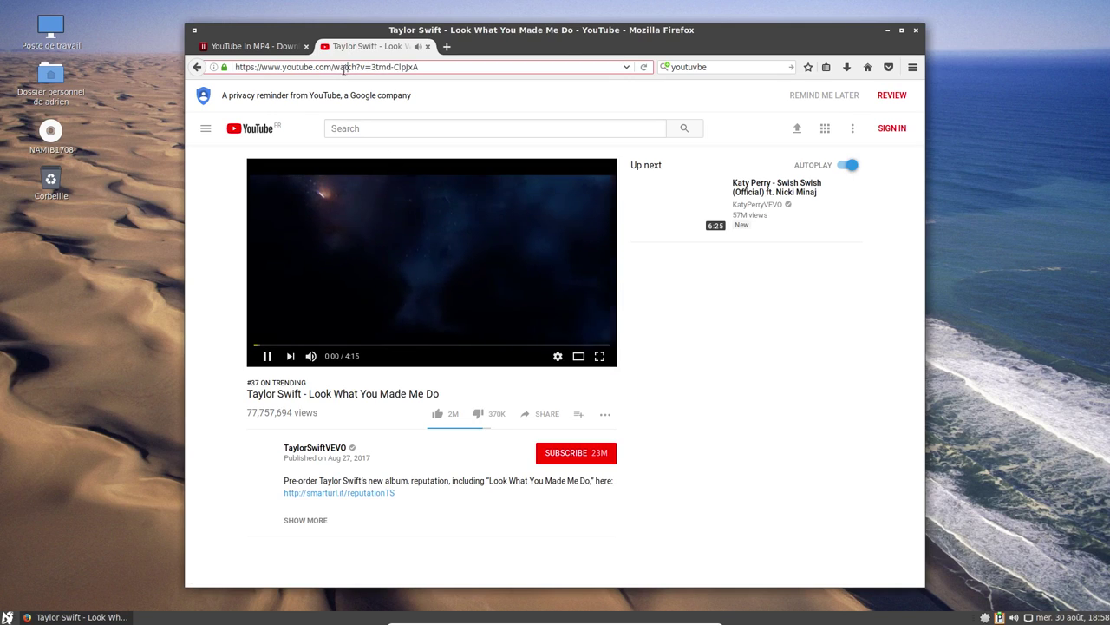
# Paste the video's link into YouTubeInMP4 and submit it for MP4 conversion.
pyautogui.click(276, 46)
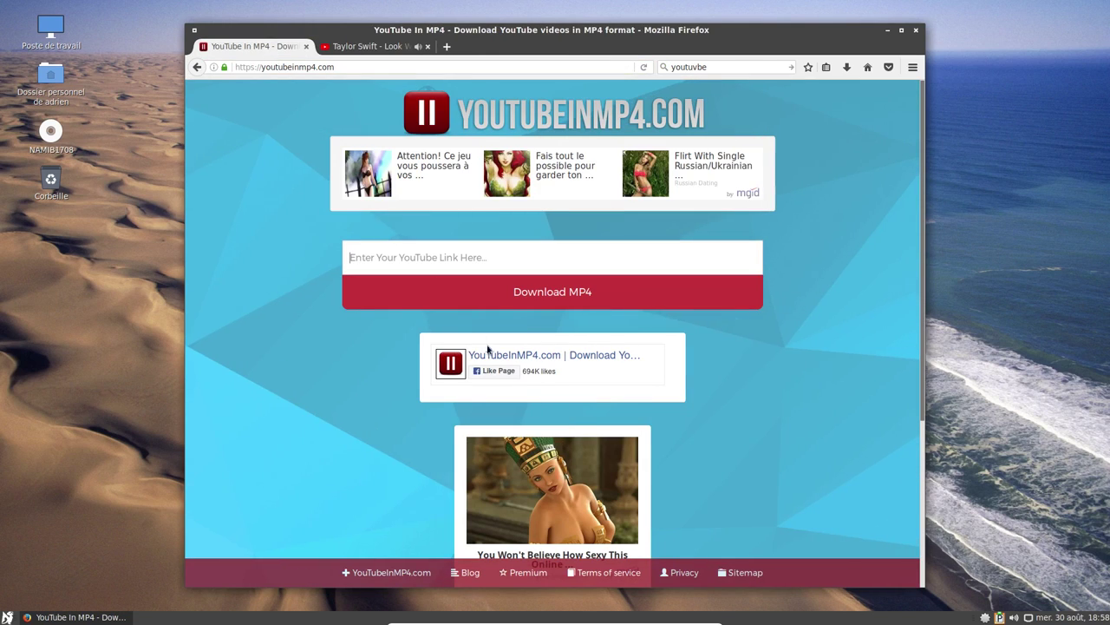
pyautogui.scroll(-4, 555, 364)
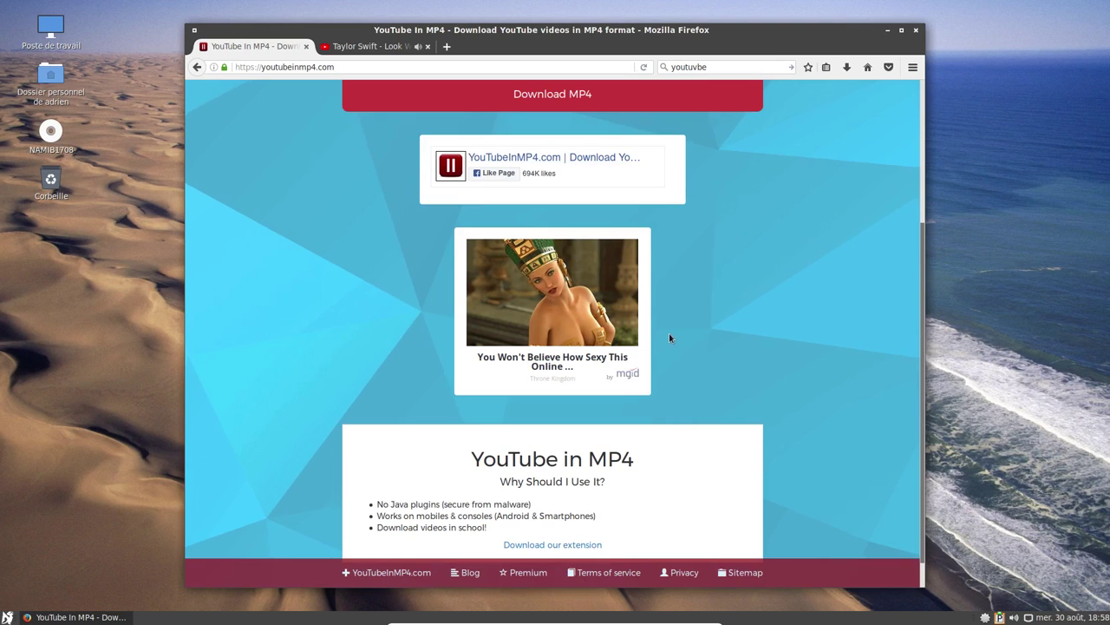
pyautogui.scroll(-1, 618, 363)
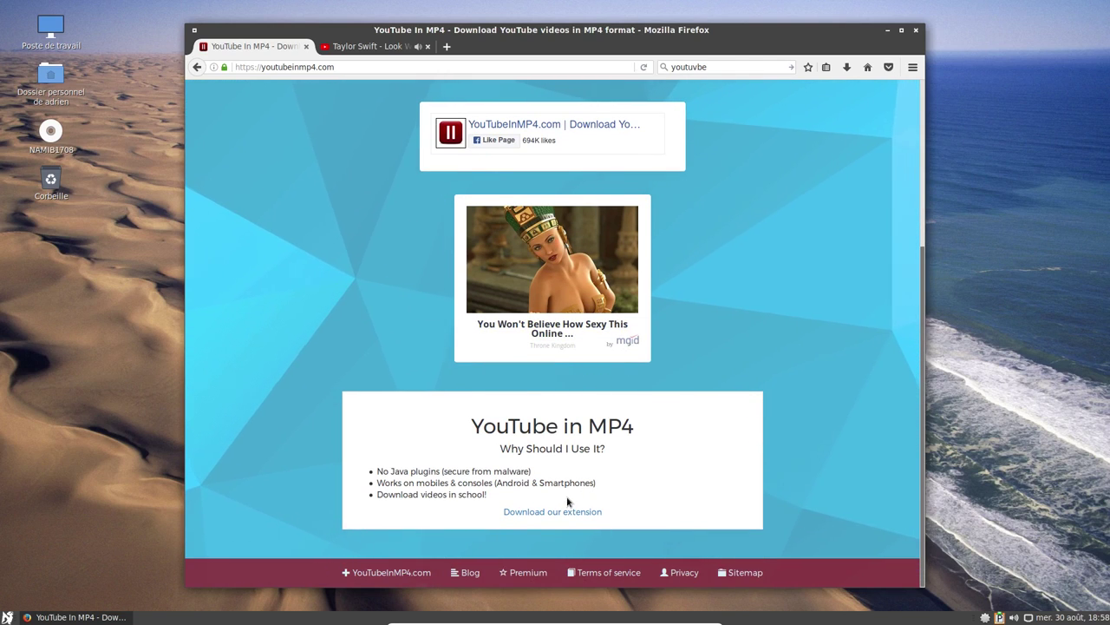
pyautogui.scroll(5, 351, 211)
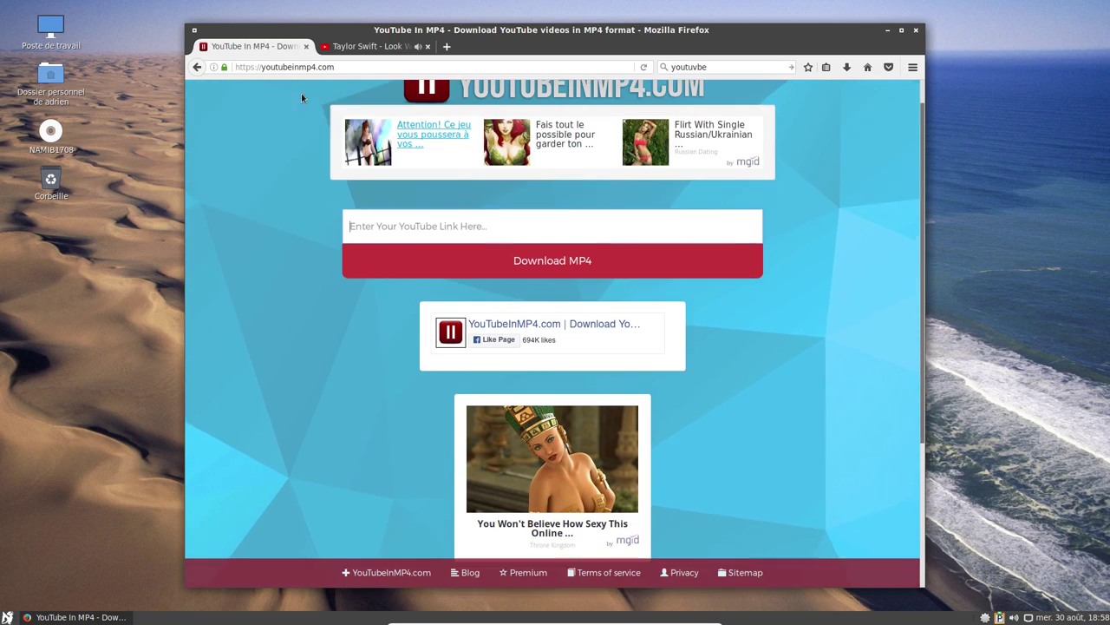
pyautogui.click(471, 257)
pyautogui.write('https://www.youtube.com/watch?v=3tmd-ClpJxA')
pyautogui.click(476, 286)
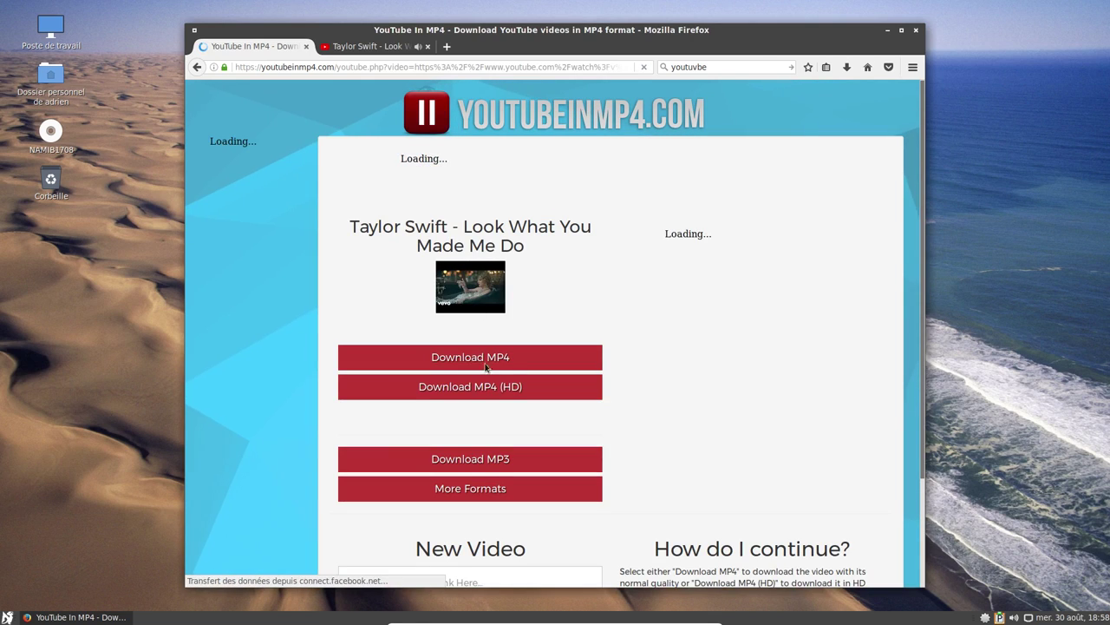
# Save the 53,7 Mo MP4 file, check its download progress, and close the YouTube tab.
pyautogui.click(499, 358)
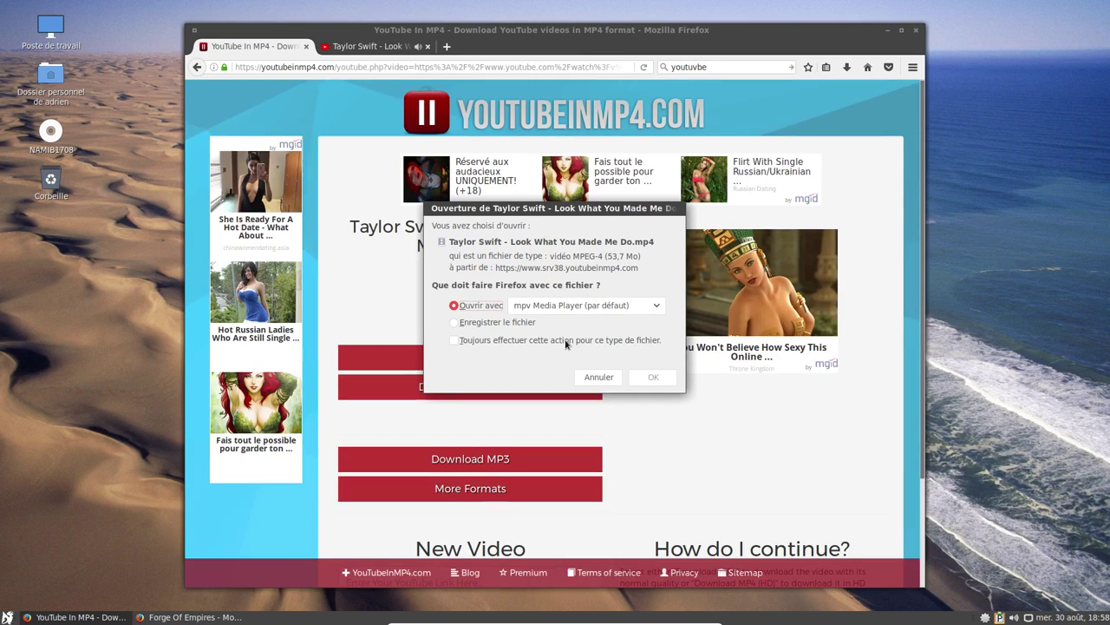
pyautogui.click(454, 322)
pyautogui.click(653, 378)
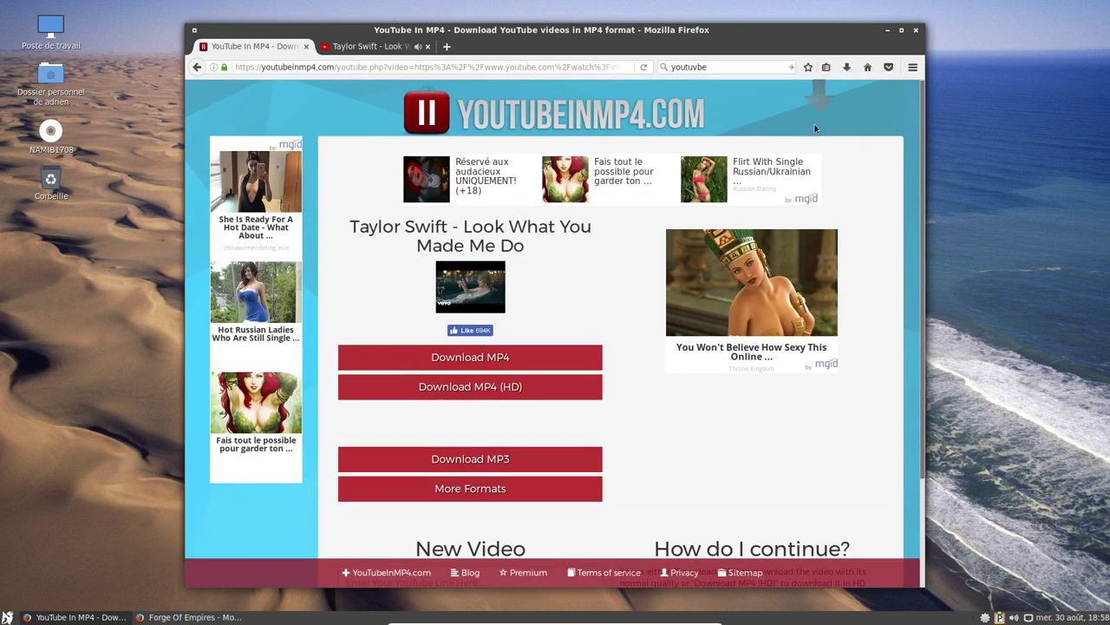
pyautogui.click(848, 69)
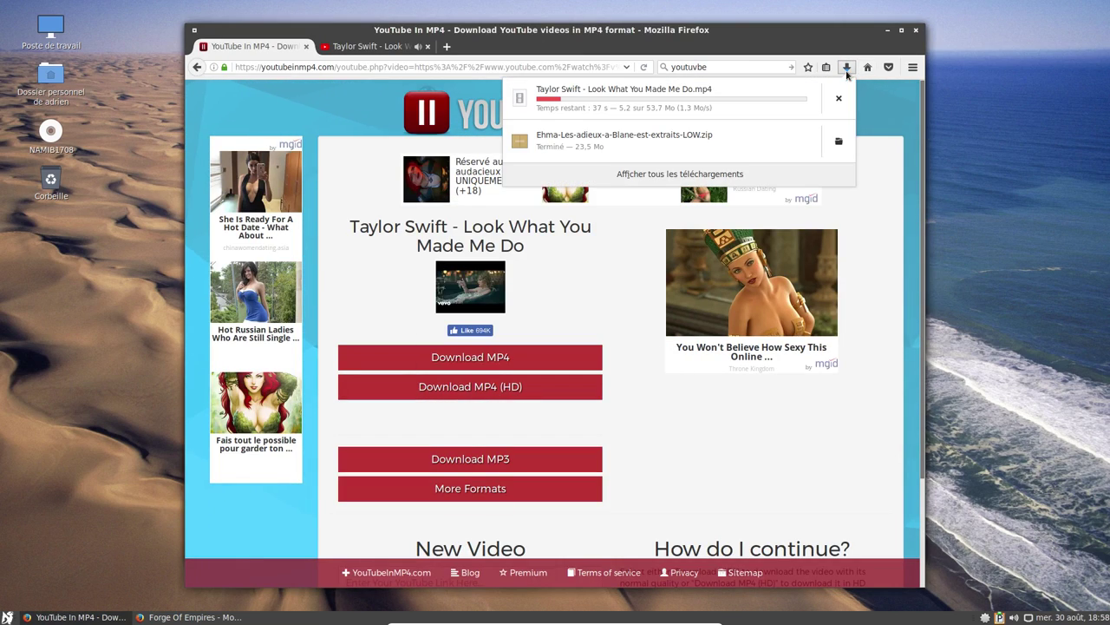
pyautogui.click(428, 47)
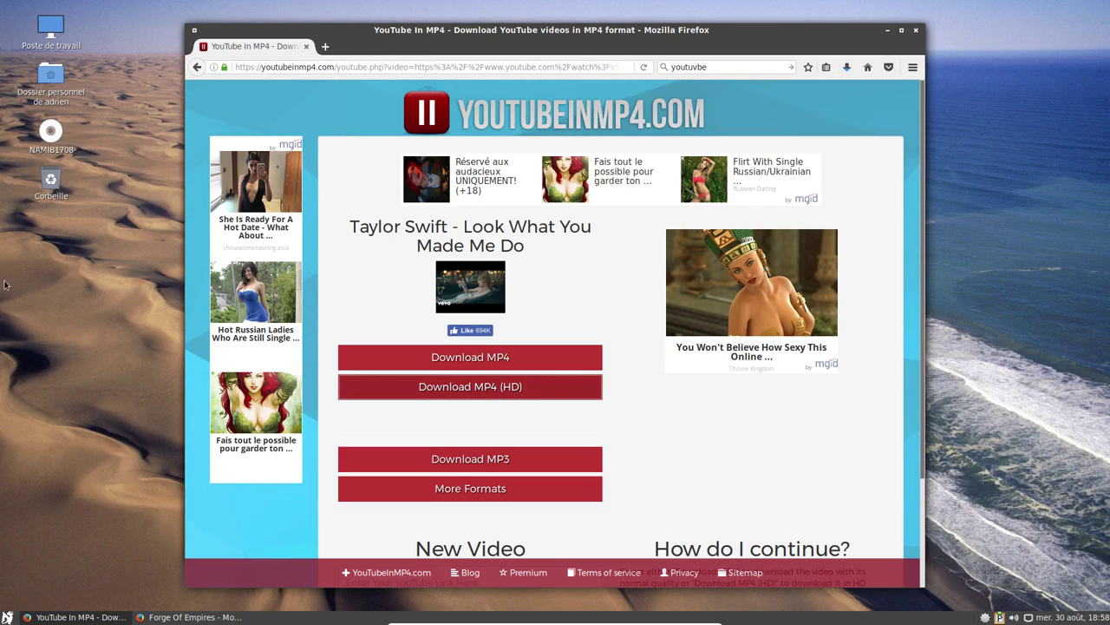
# Extract the Ehma album zip from Téléchargements into Musique, then move the zip to the trash.
pyautogui.click(7, 616)
pyautogui.click(50, 76)
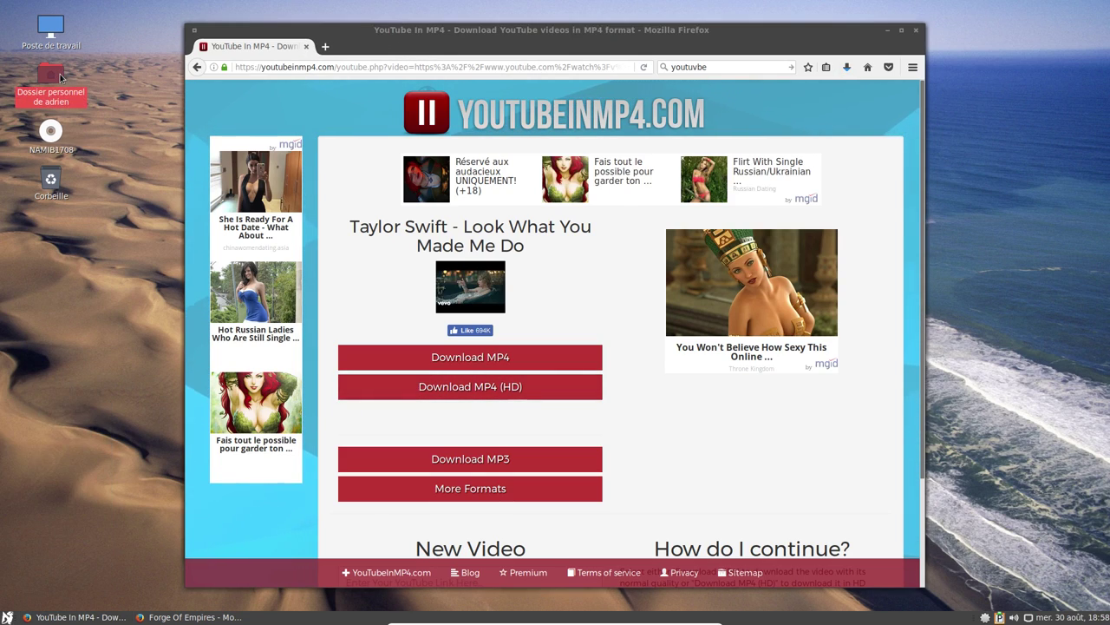
pyautogui.doubleClick(60, 78)
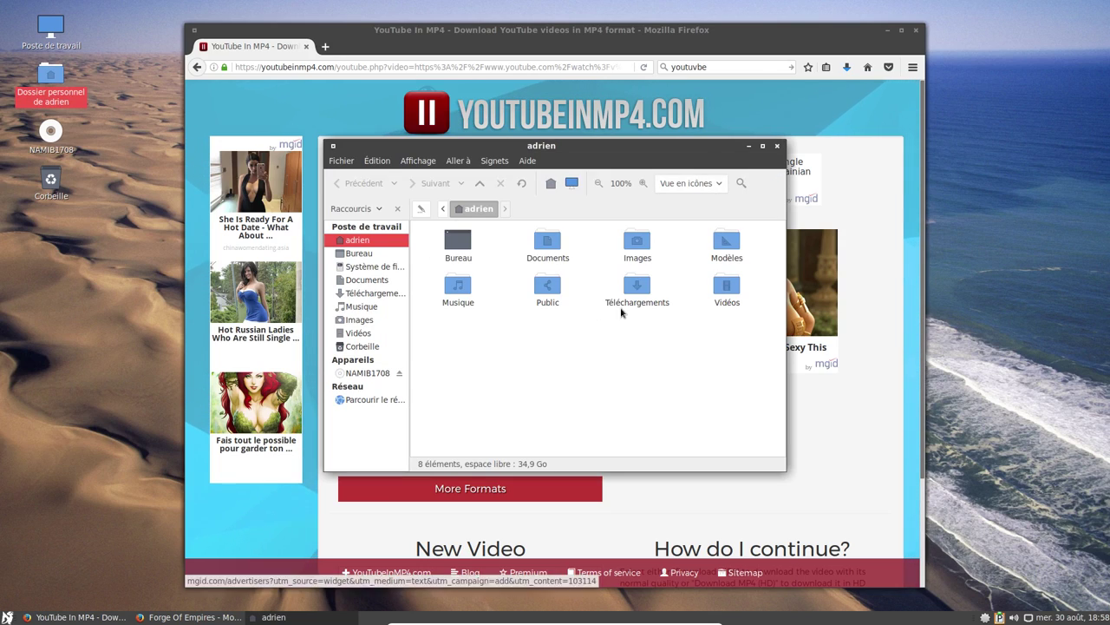
pyautogui.doubleClick(631, 292)
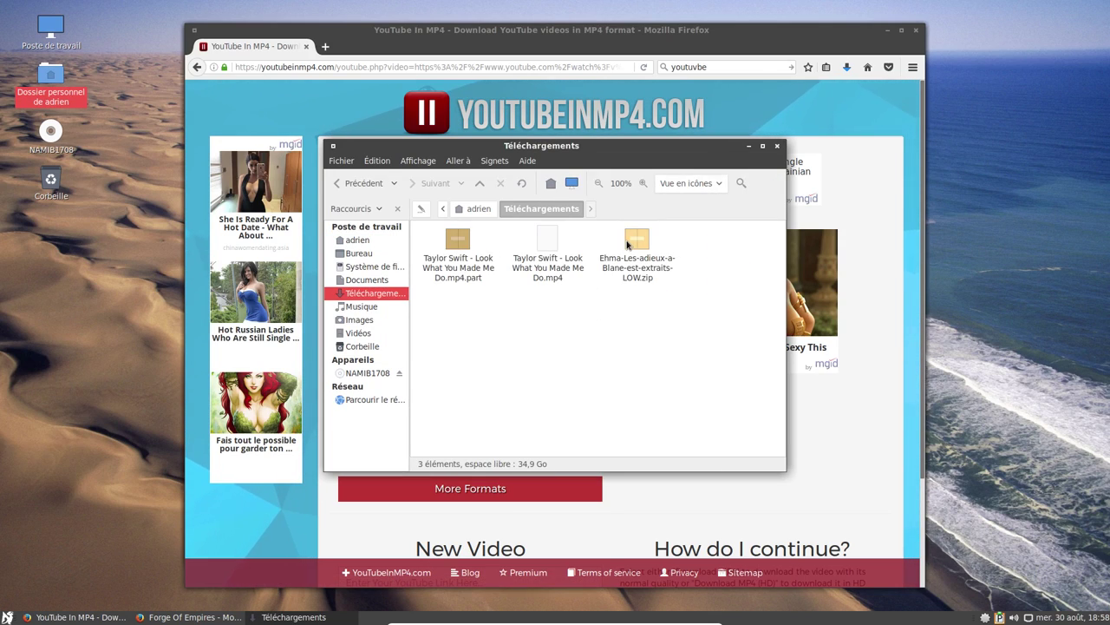
pyautogui.rightClick(635, 234)
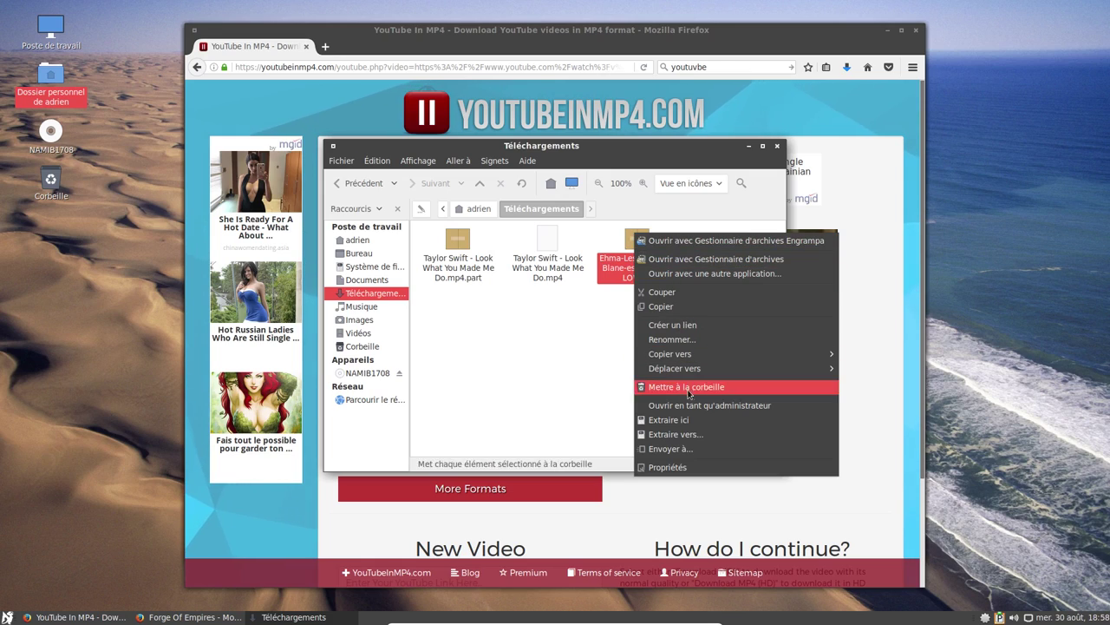
pyautogui.click(692, 433)
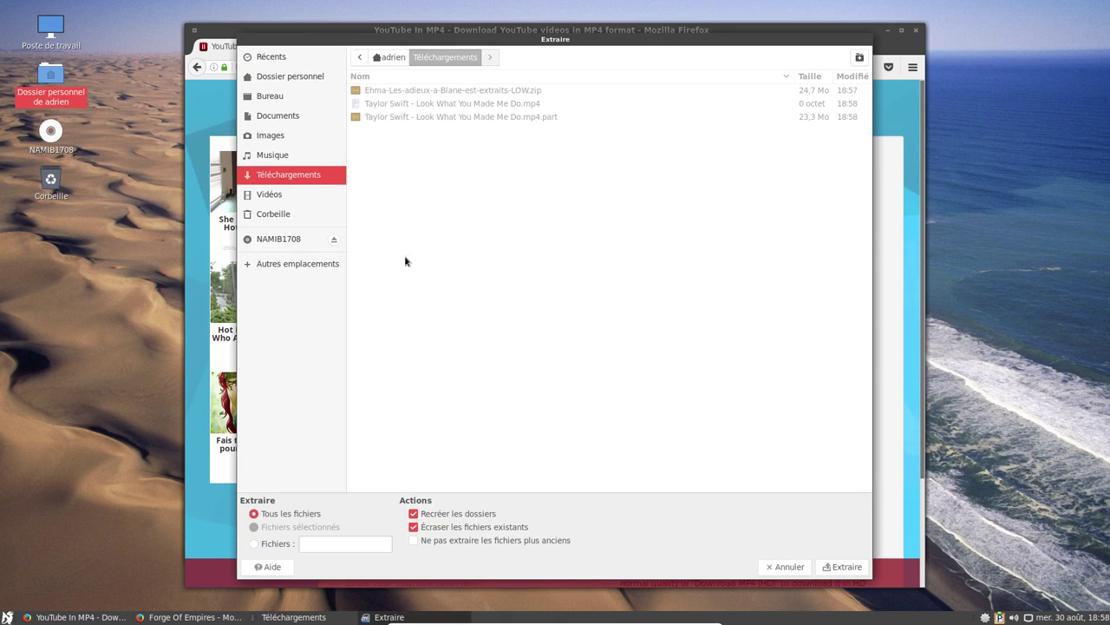
pyautogui.click(279, 155)
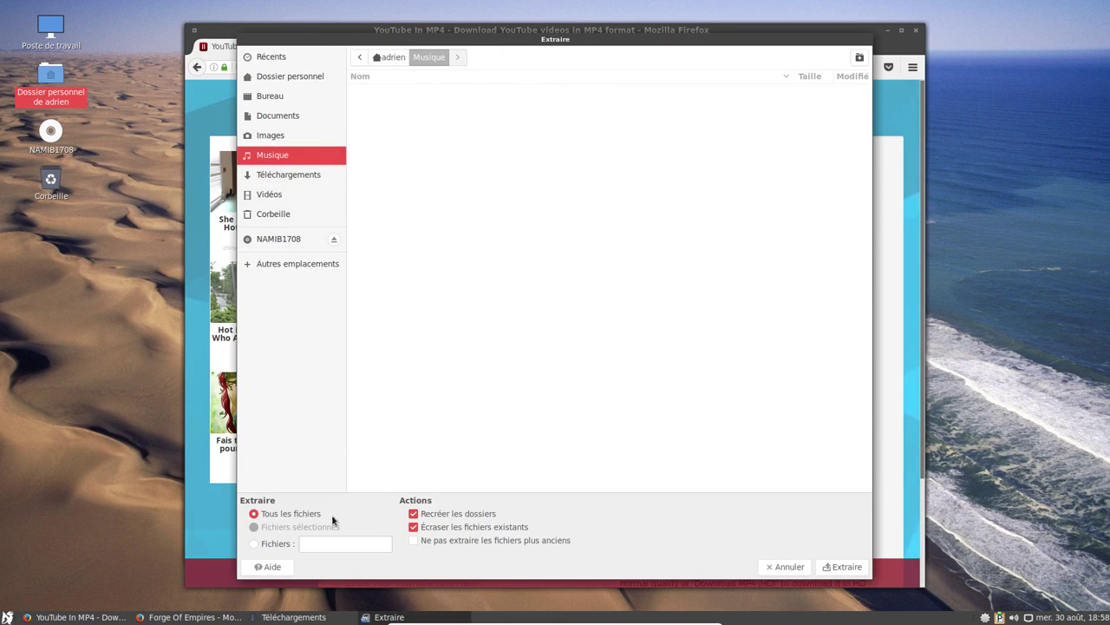
pyautogui.click(841, 569)
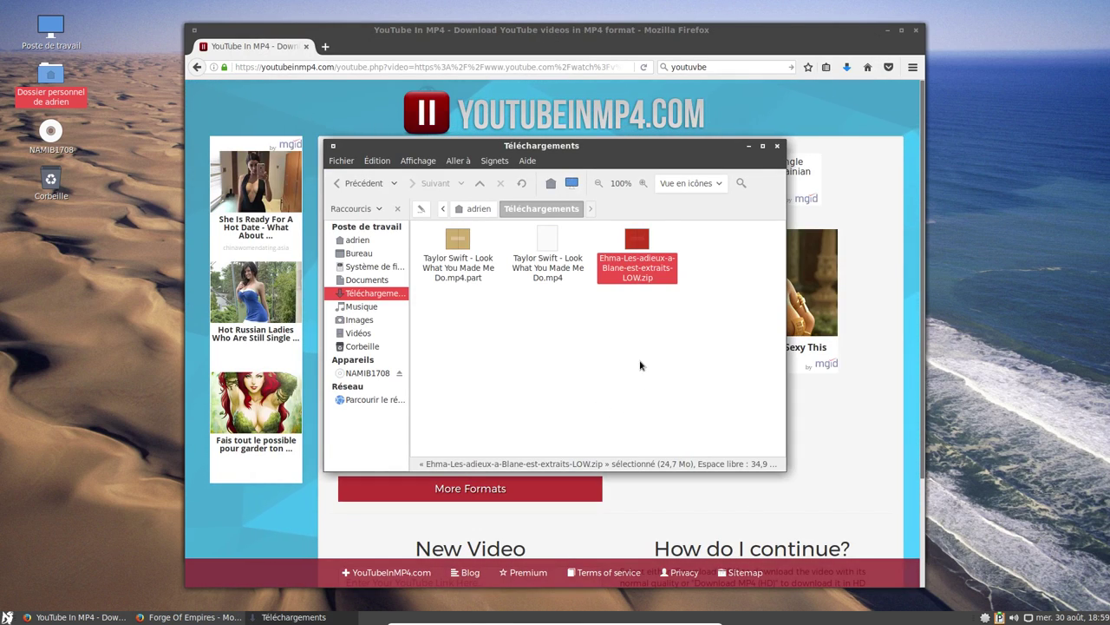
pyautogui.press('Delete')
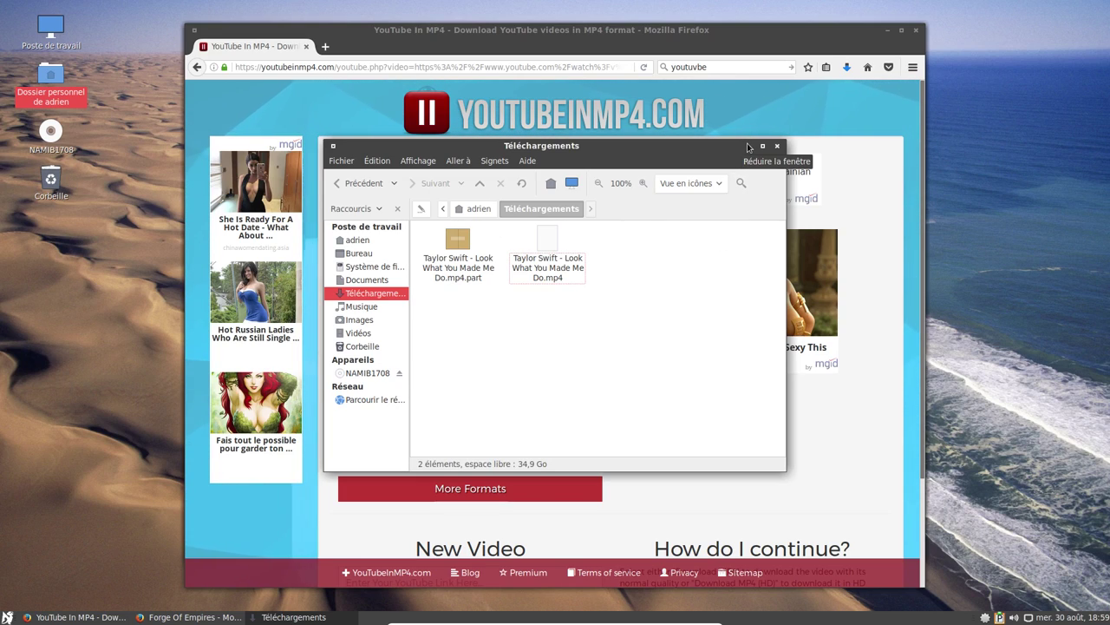
# Launch Rhythmbox from Son et vidéo, closing the sound preferences opened by mistake.
pyautogui.click(751, 149)
pyautogui.click(7, 617)
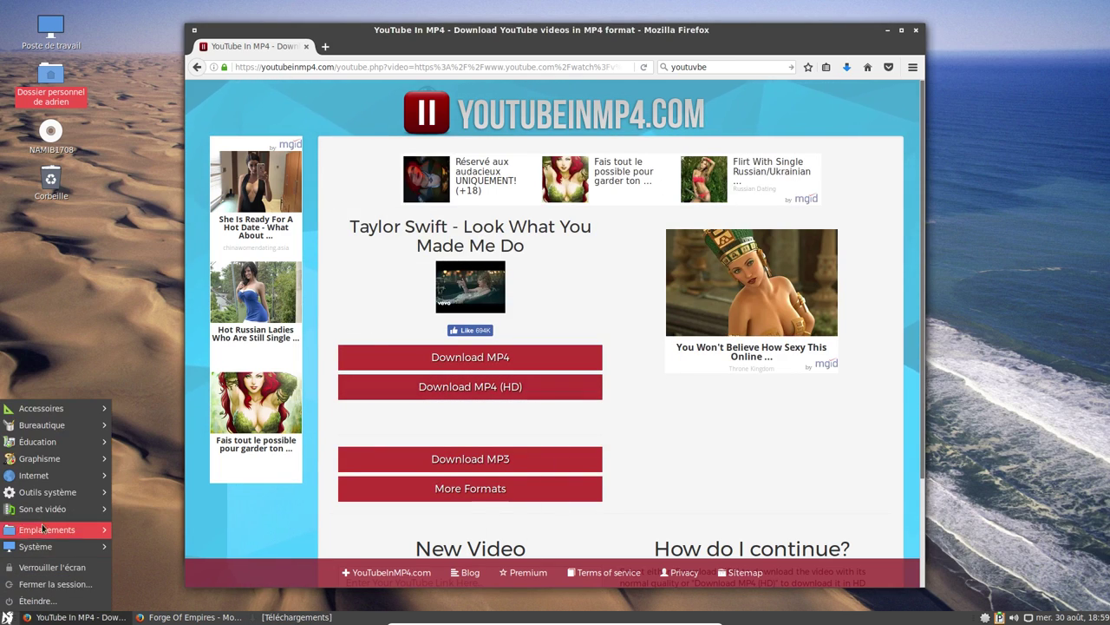
pyautogui.moveTo(49, 492)
pyautogui.click(173, 601)
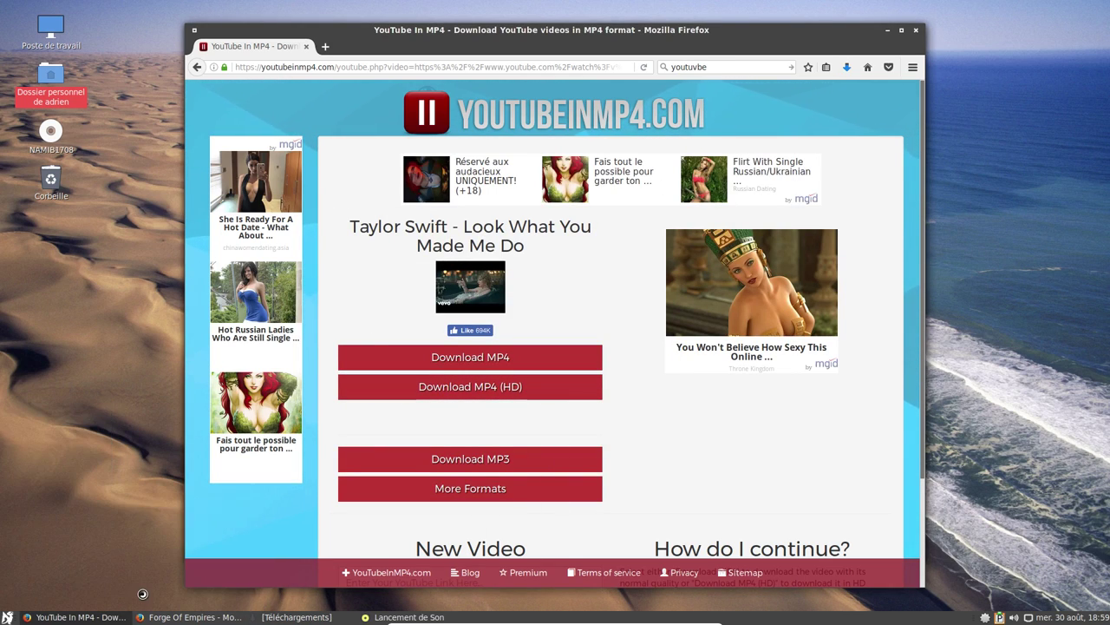
pyautogui.click(7, 617)
pyautogui.moveTo(50, 508)
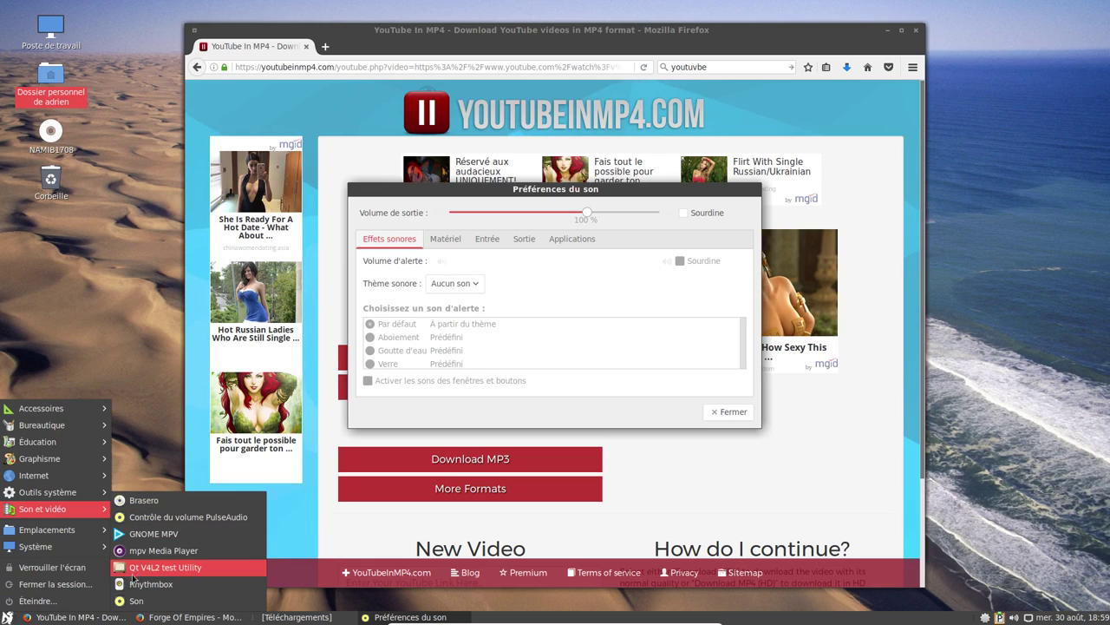
pyautogui.click(173, 565)
pyautogui.click(729, 411)
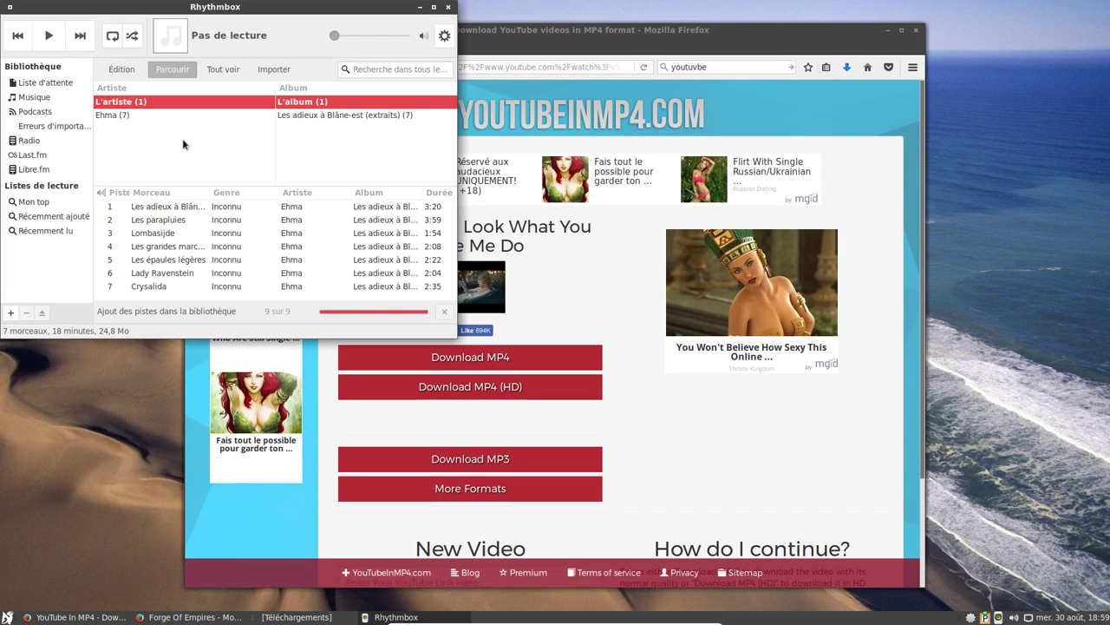
# Play Ehma's Les parapluies, skip to about halfway through it, then close Rhythmbox.
pyautogui.click(173, 220)
pyautogui.doubleClick(174, 220)
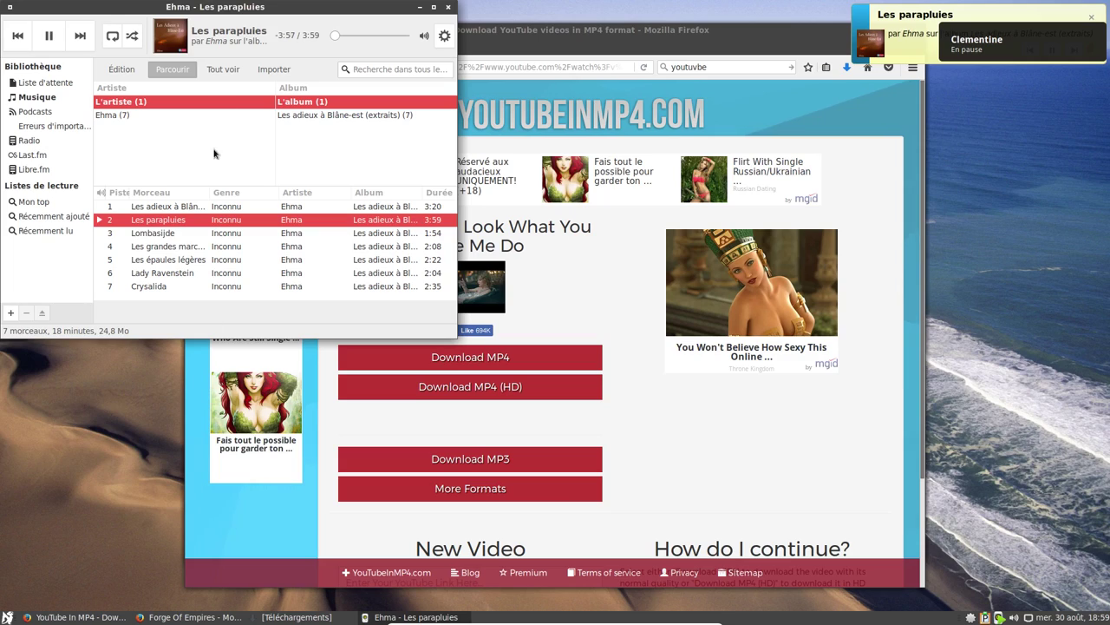
pyautogui.click(423, 35)
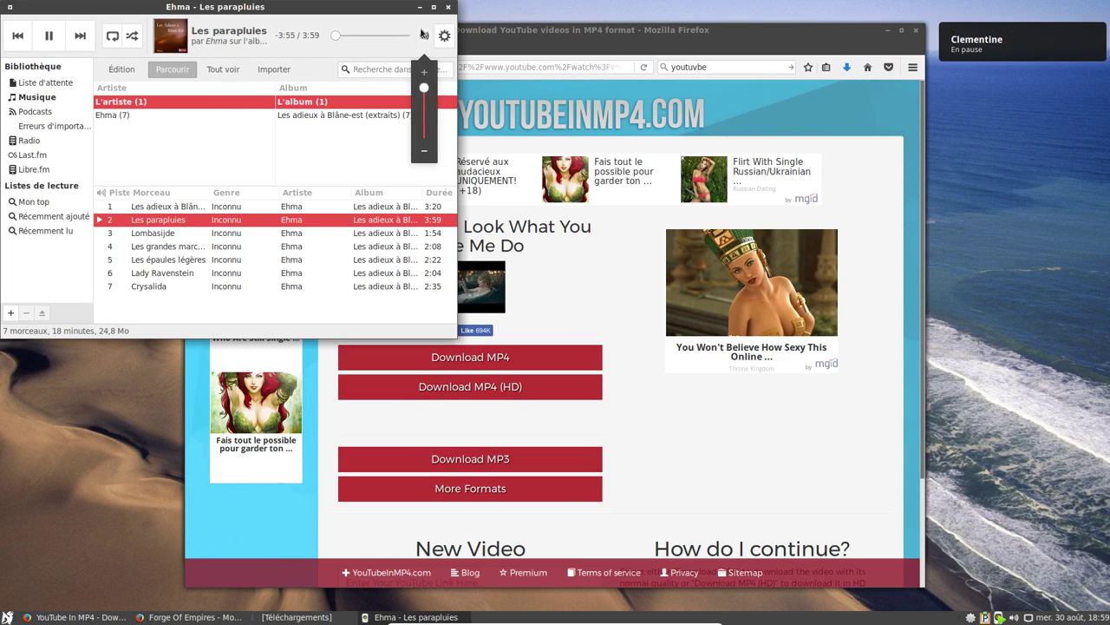
pyautogui.click(424, 34)
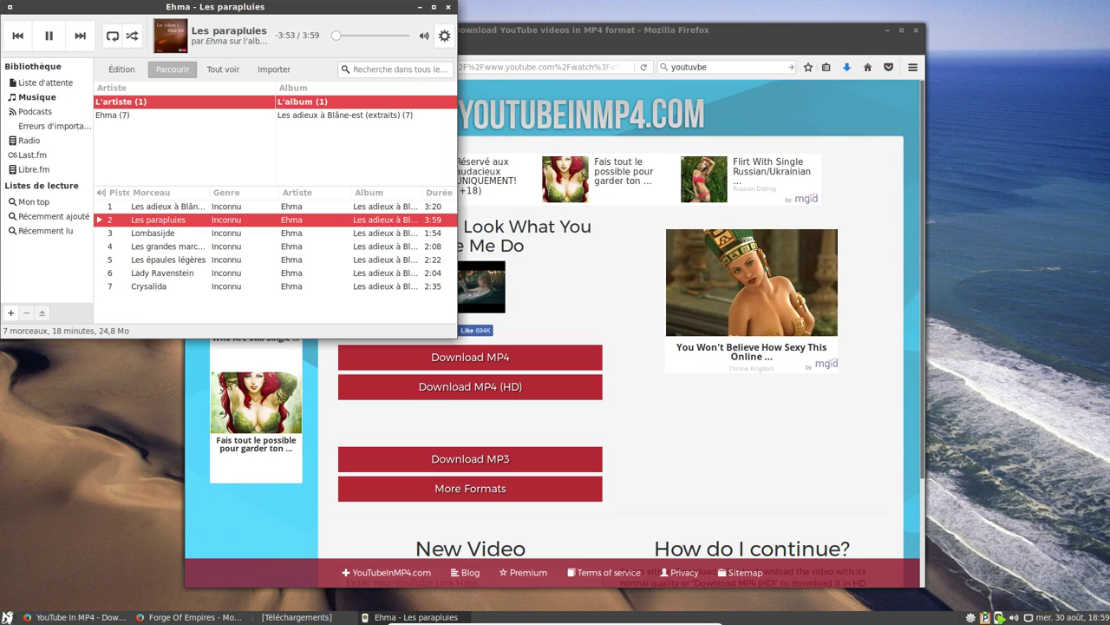
pyautogui.press('XF86AudioRaiseVolume')
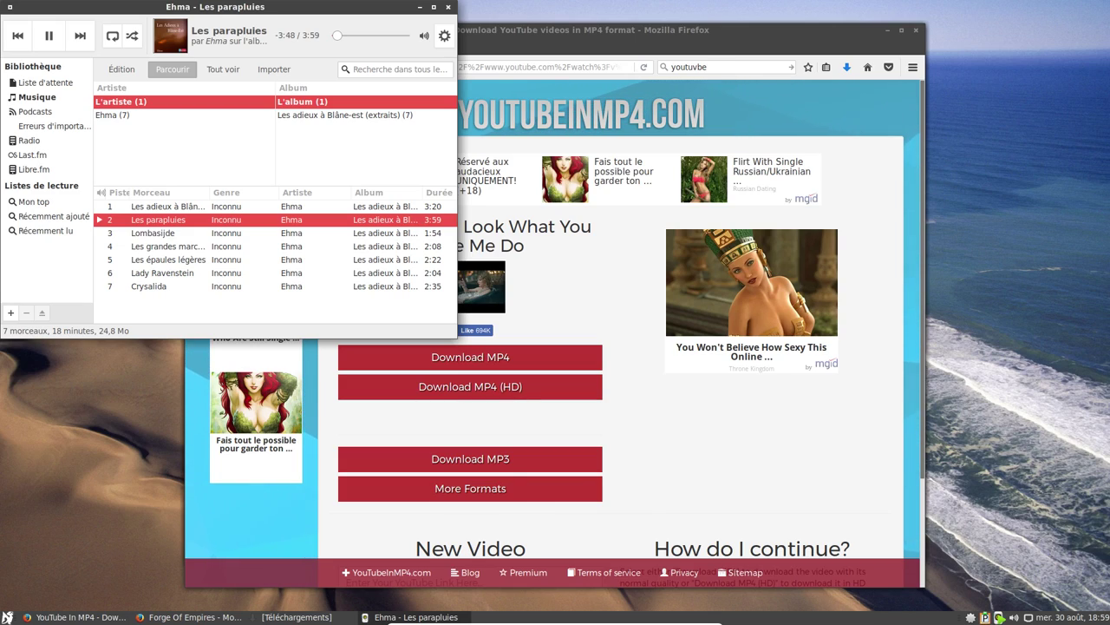
pyautogui.moveTo(337, 35); pyautogui.dragTo(369, 35)
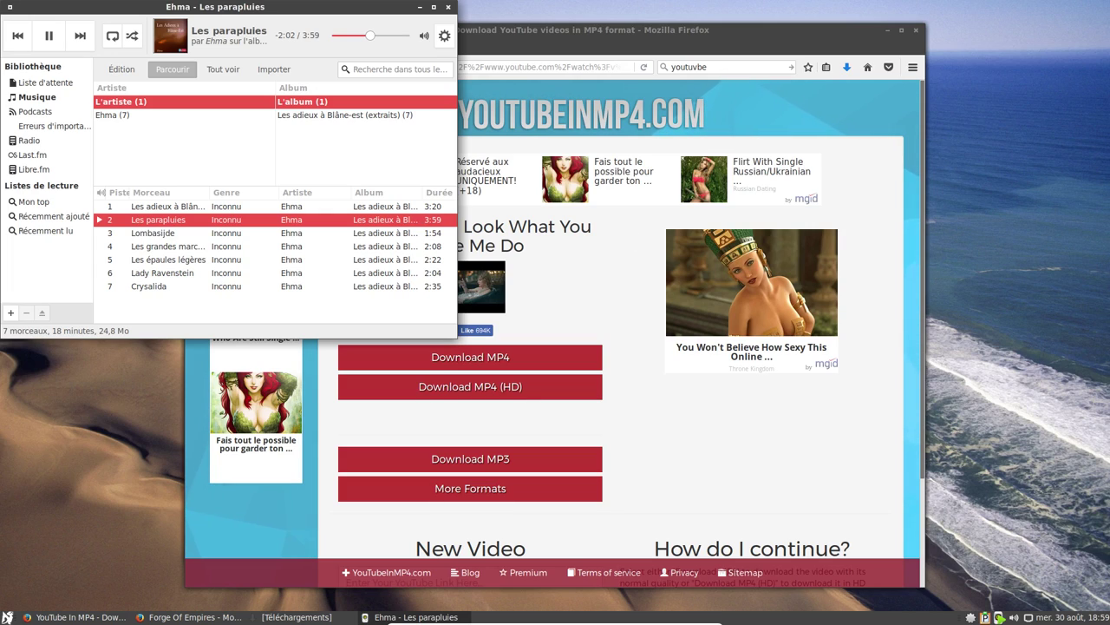
pyautogui.click(450, 9)
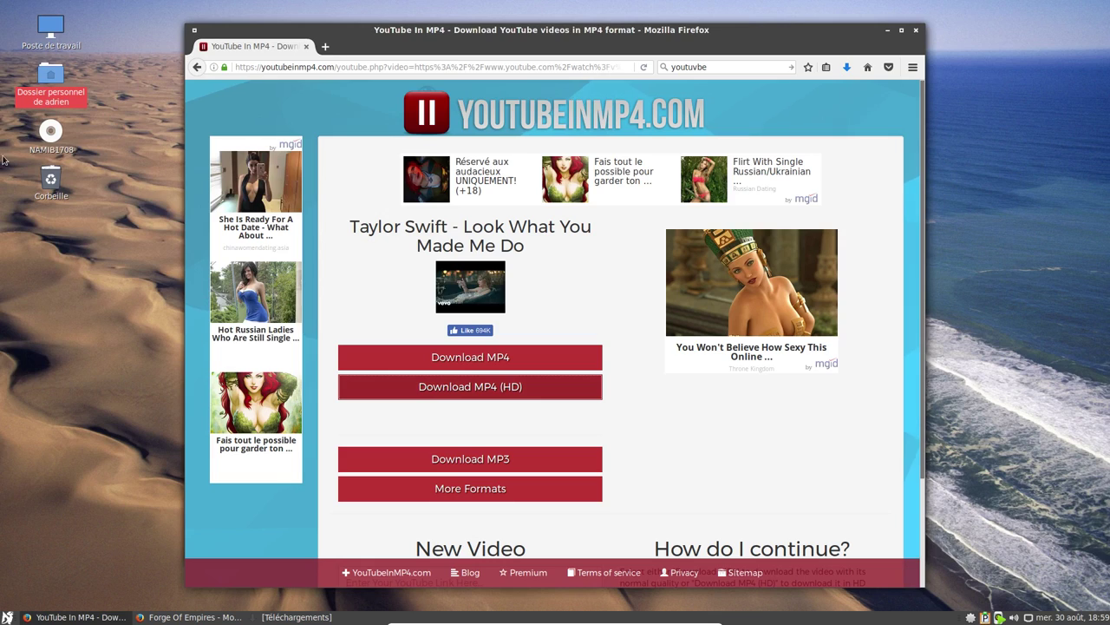
# Play the Taylor Swift MP4 from Téléchargements in mpv to about 1:09, then close mpv and the folder.
pyautogui.doubleClick(28, 94)
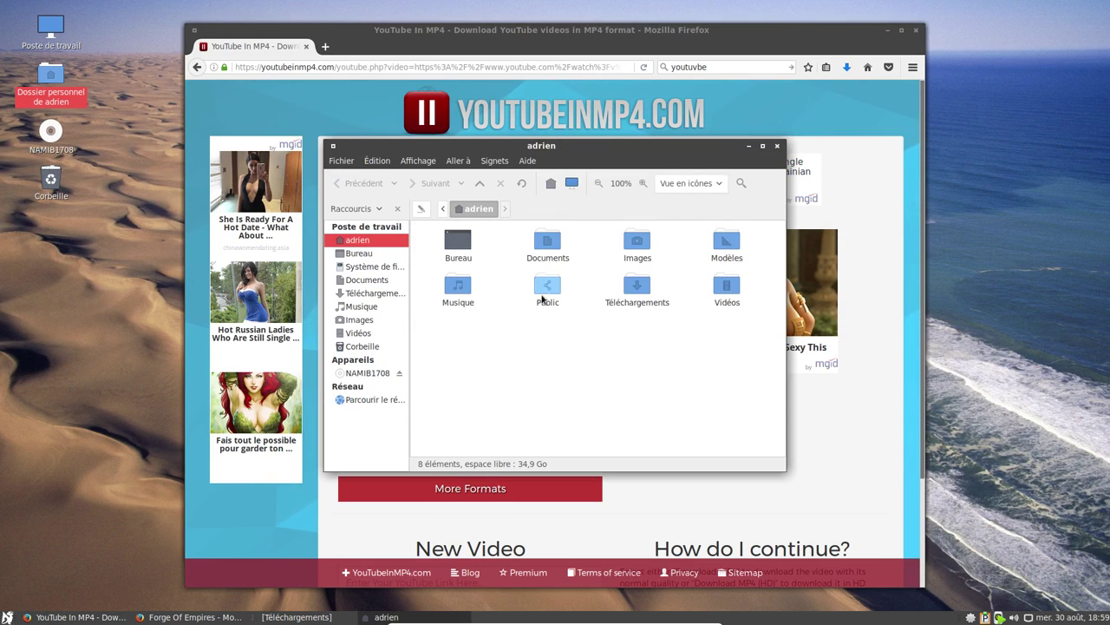
pyautogui.doubleClick(623, 289)
pyautogui.click(455, 248)
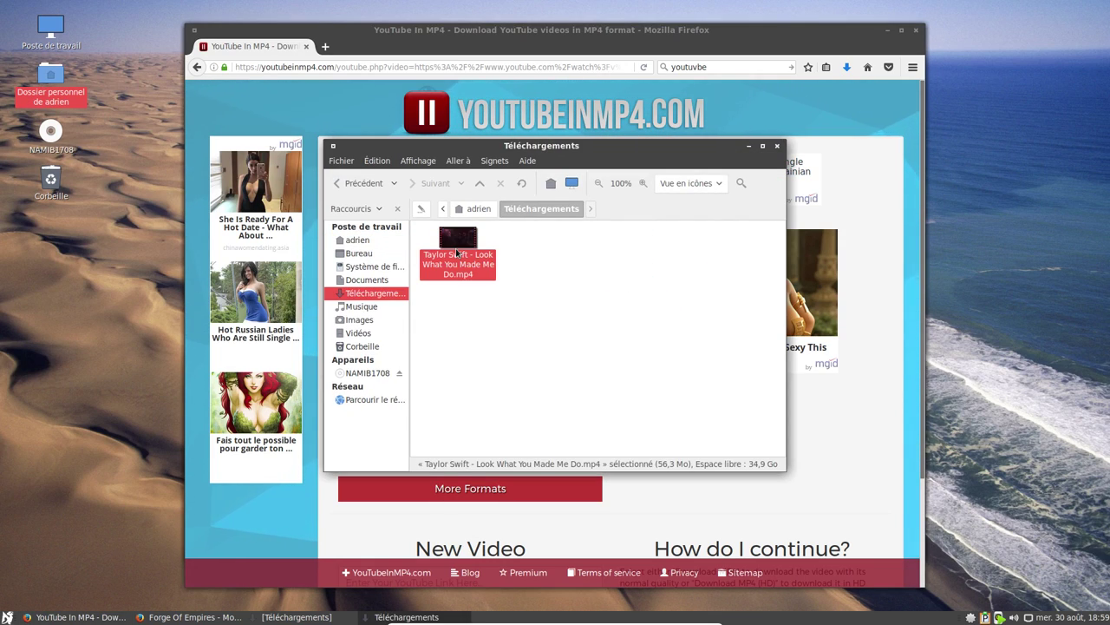
pyautogui.doubleClick(455, 249)
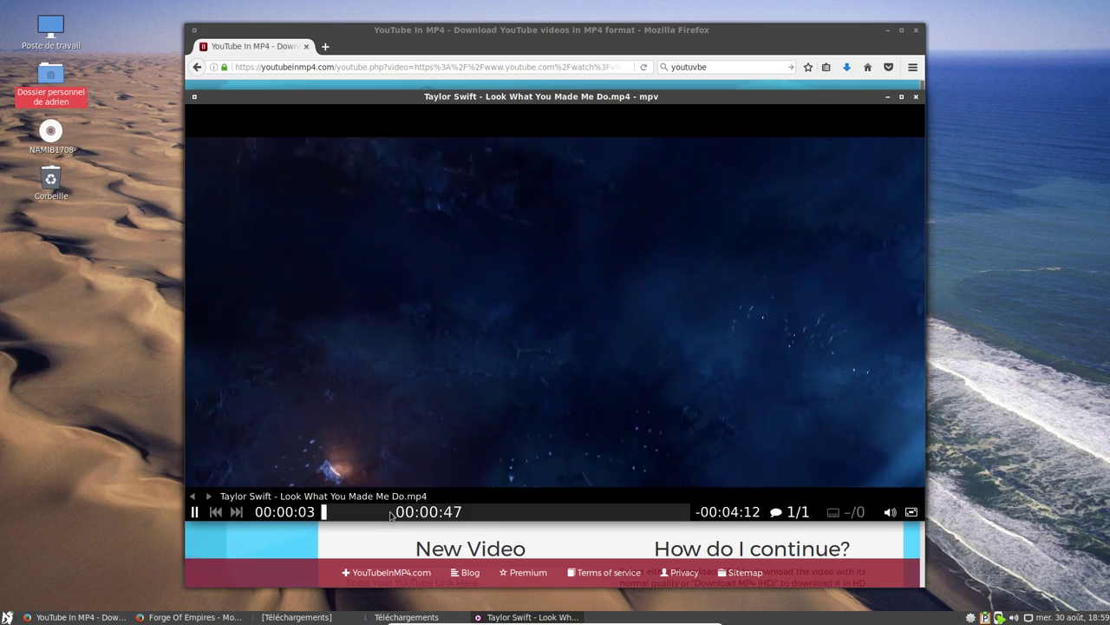
pyautogui.click(423, 514)
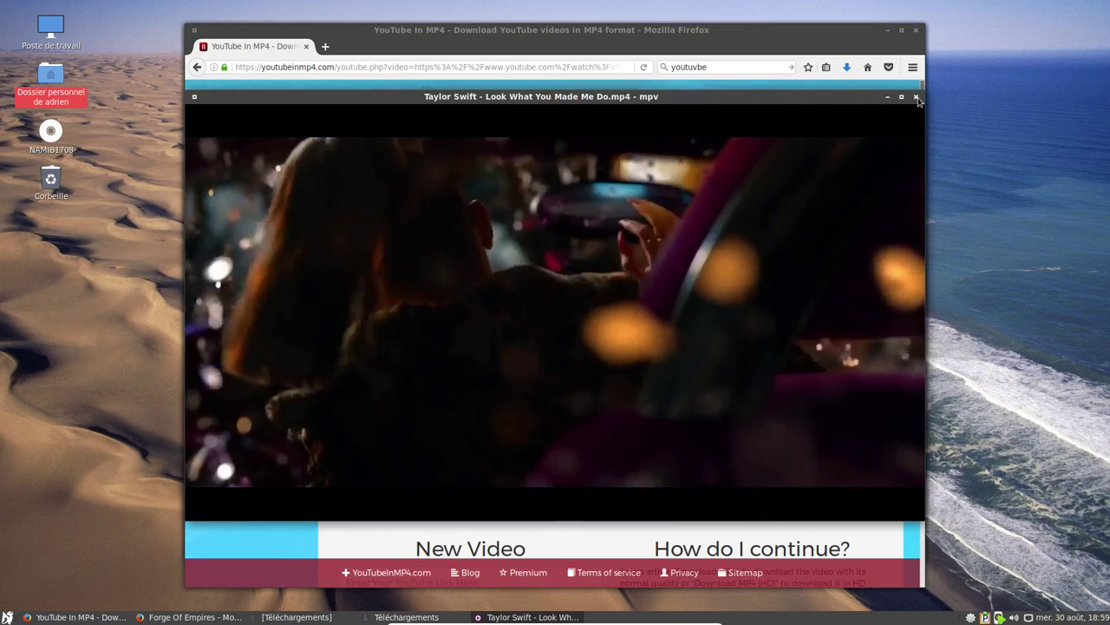
pyautogui.click(916, 96)
pyautogui.click(777, 145)
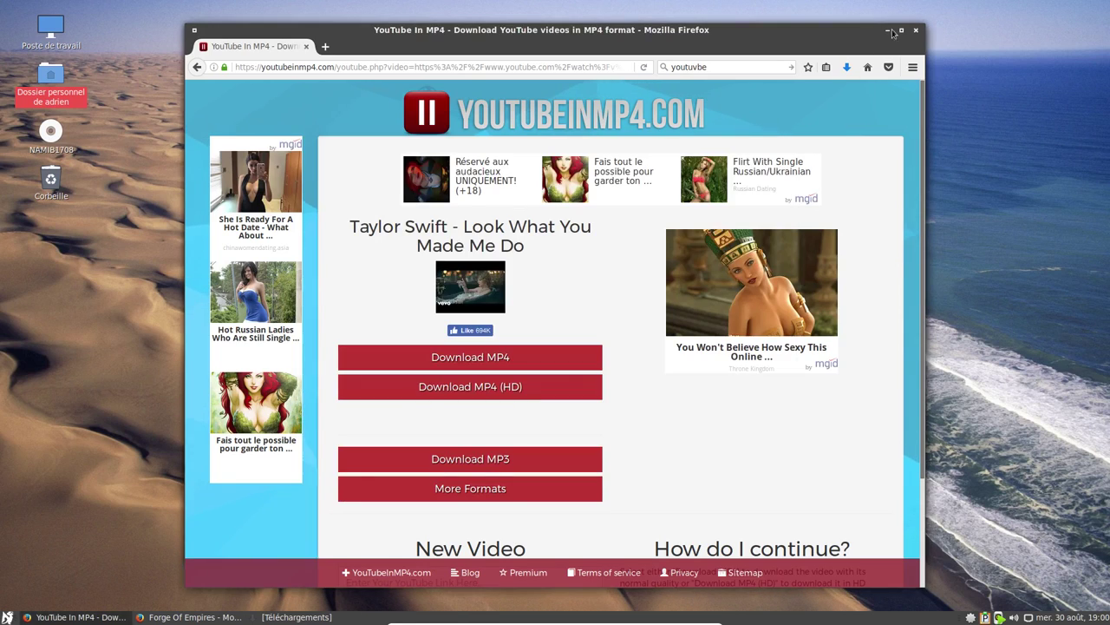
# Close the YouTubeInMP4 Firefox window and then the Forge of Empires window.
pyautogui.click(916, 30)
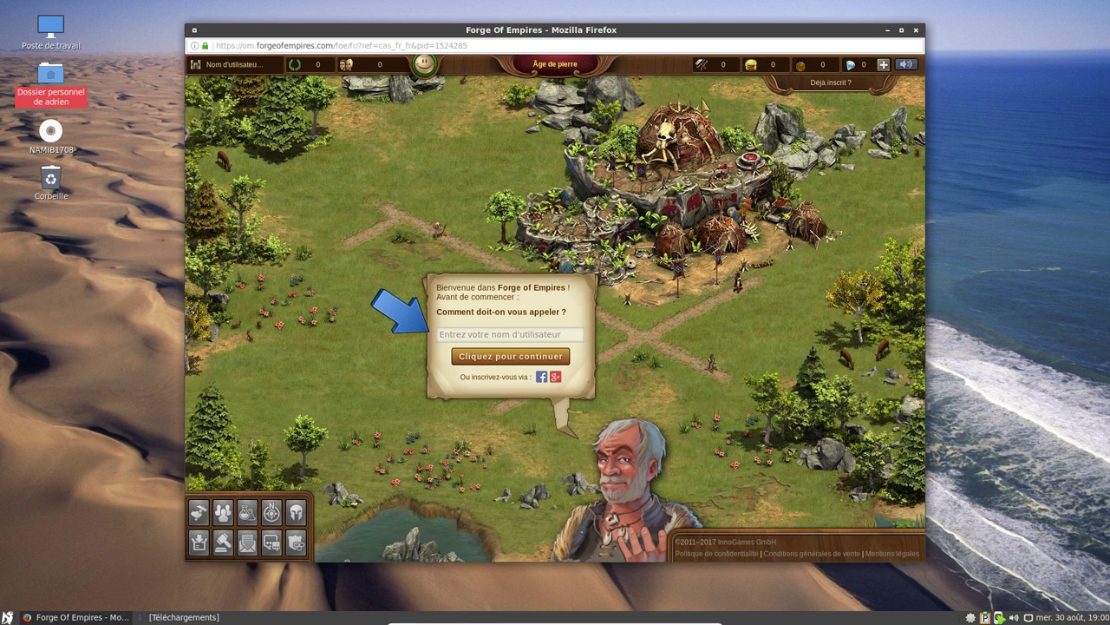
pyautogui.click(916, 30)
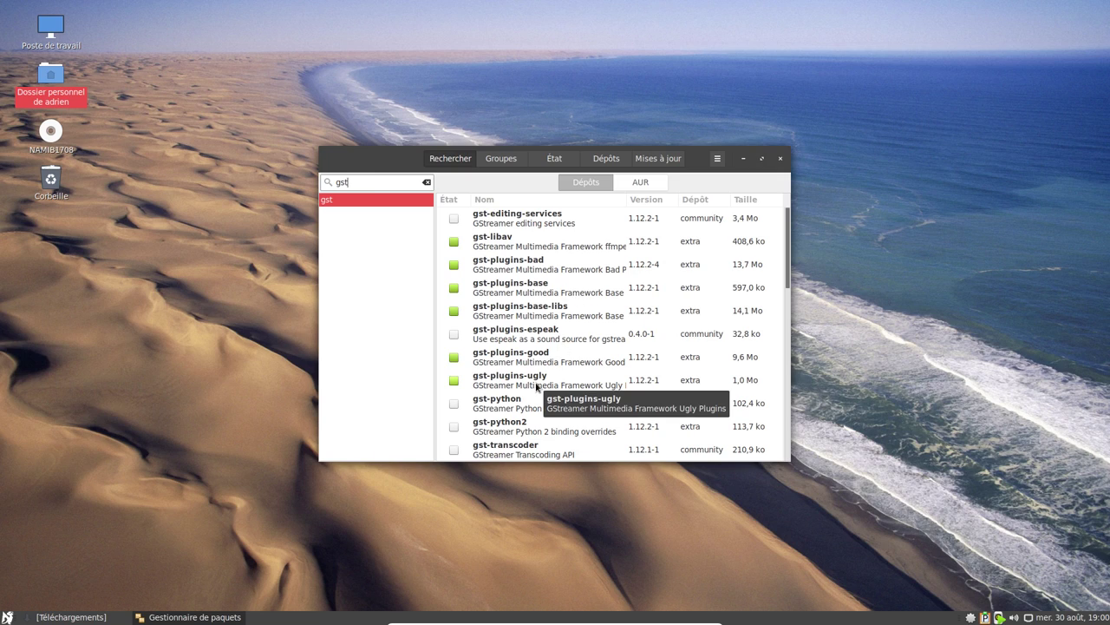
# Search Pamac for clementine and mark it for installation.
pyautogui.scroll(-2, 537, 386)
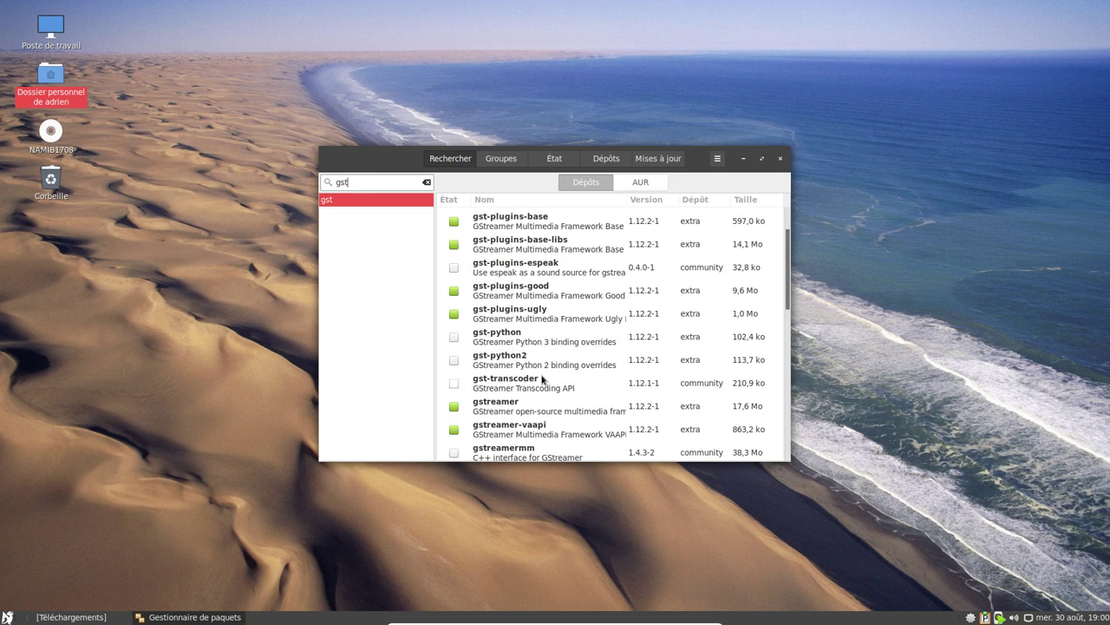
pyautogui.scroll(-2, 543, 380)
pyautogui.scroll(-9, 645, 326)
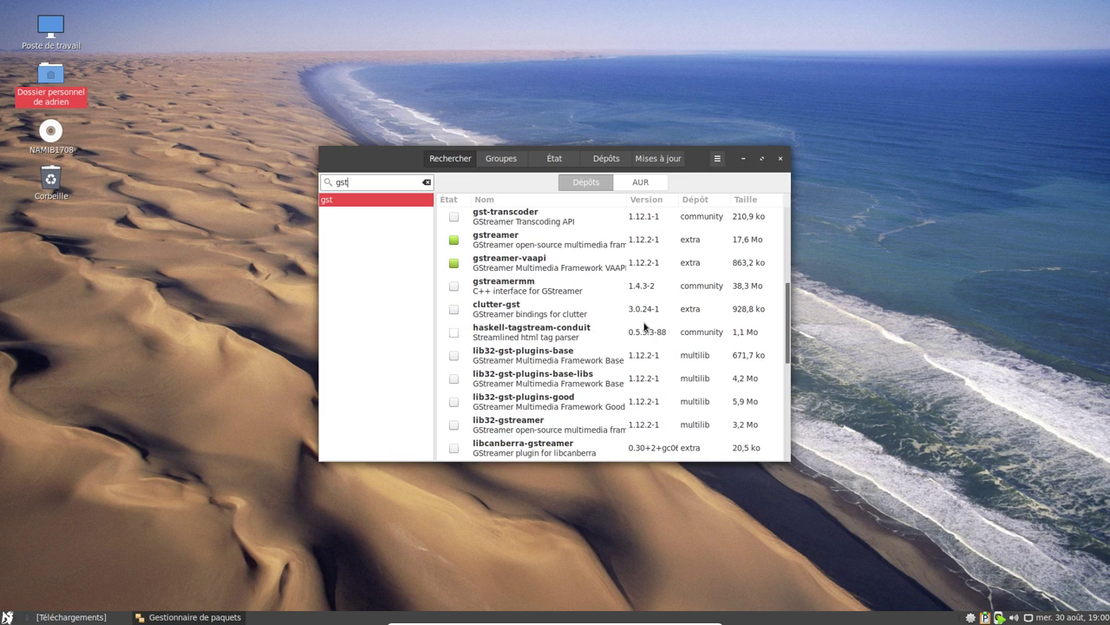
pyautogui.write('clementine')
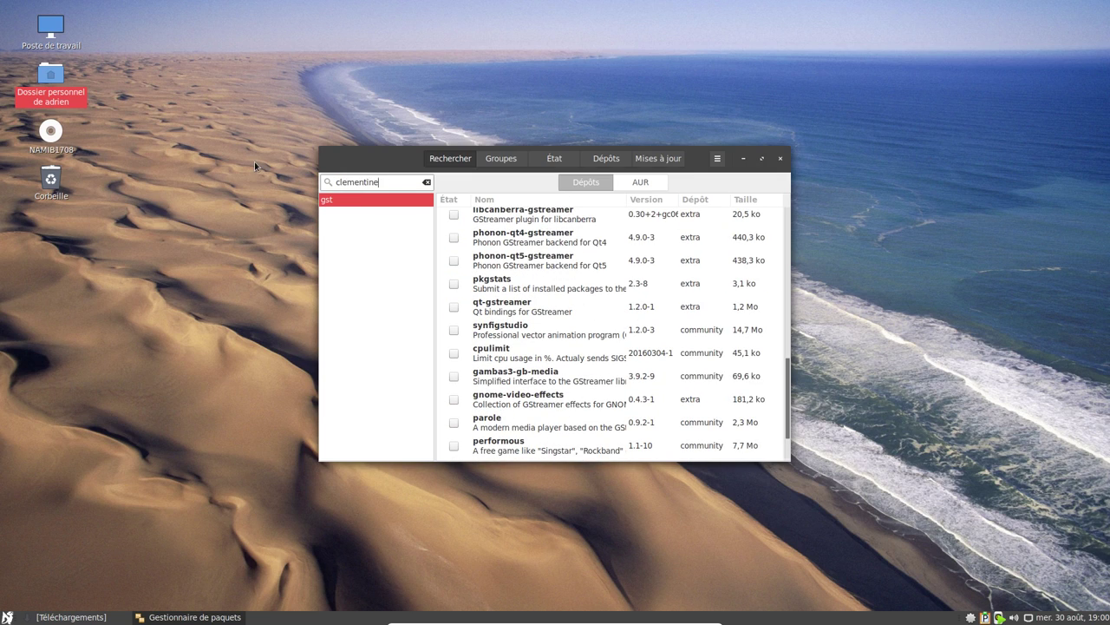
pyautogui.press('Return')
pyautogui.click(453, 220)
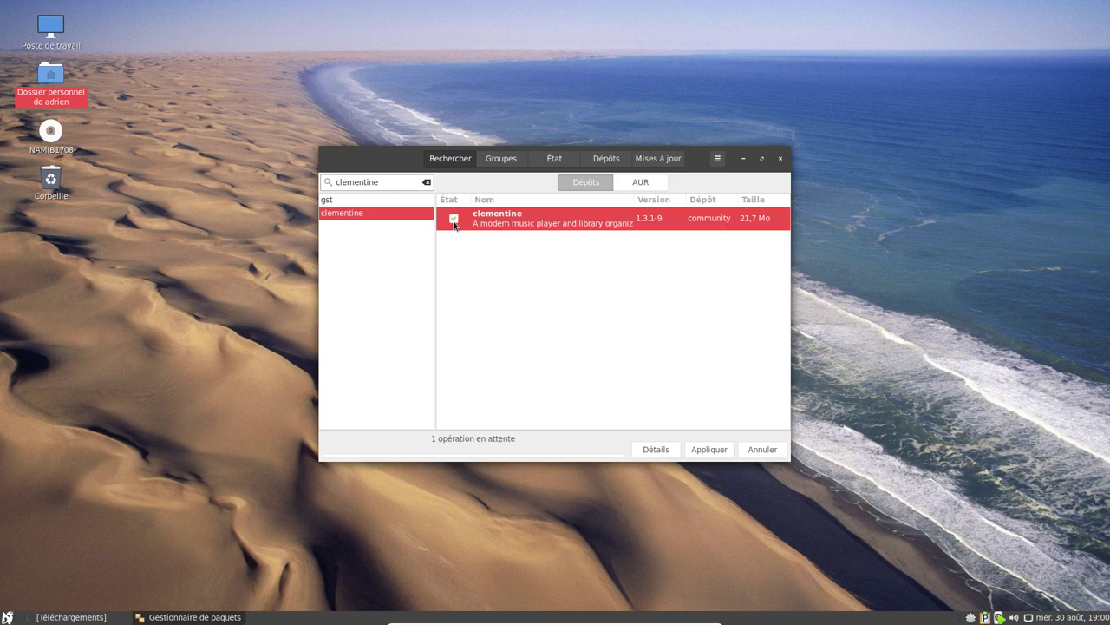
# Search for rhythmbox and mark rhythmbox and rhythmbox-plugin-tray-icon-git for removal.
pyautogui.hotkey('shift', 'End')
pyautogui.write('riyth')
pyautogui.press('Return')
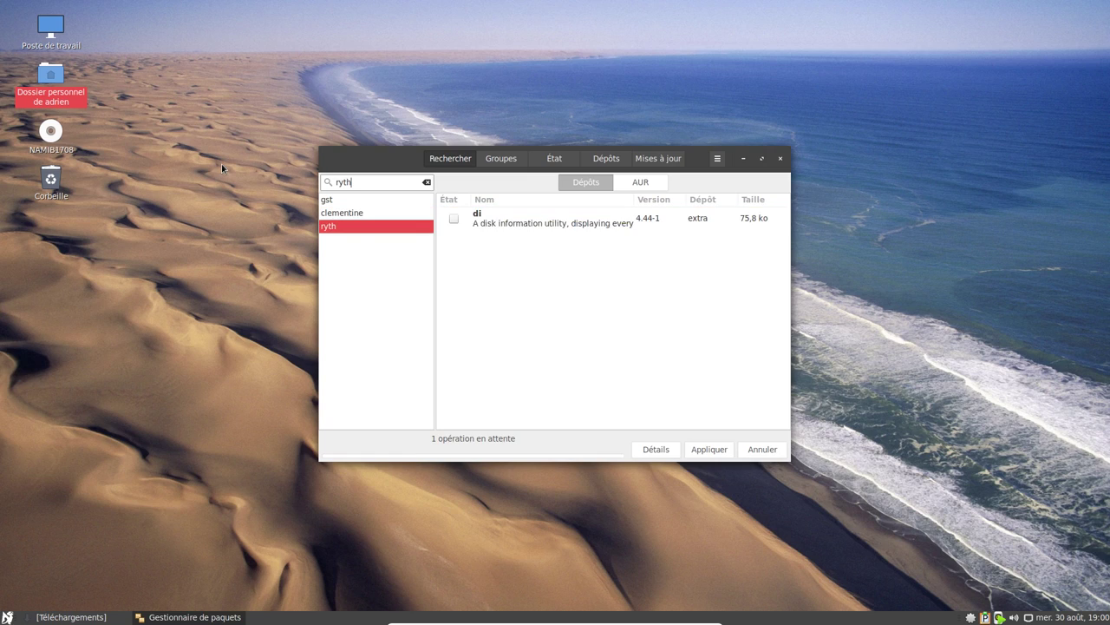
pyautogui.click(7, 616)
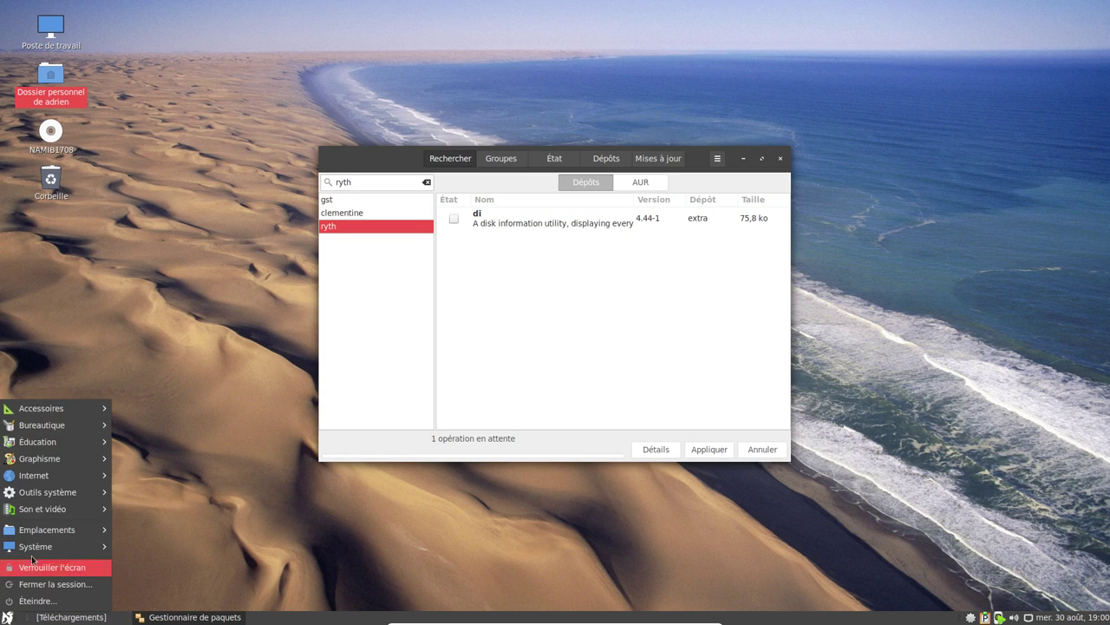
pyautogui.moveTo(43, 517)
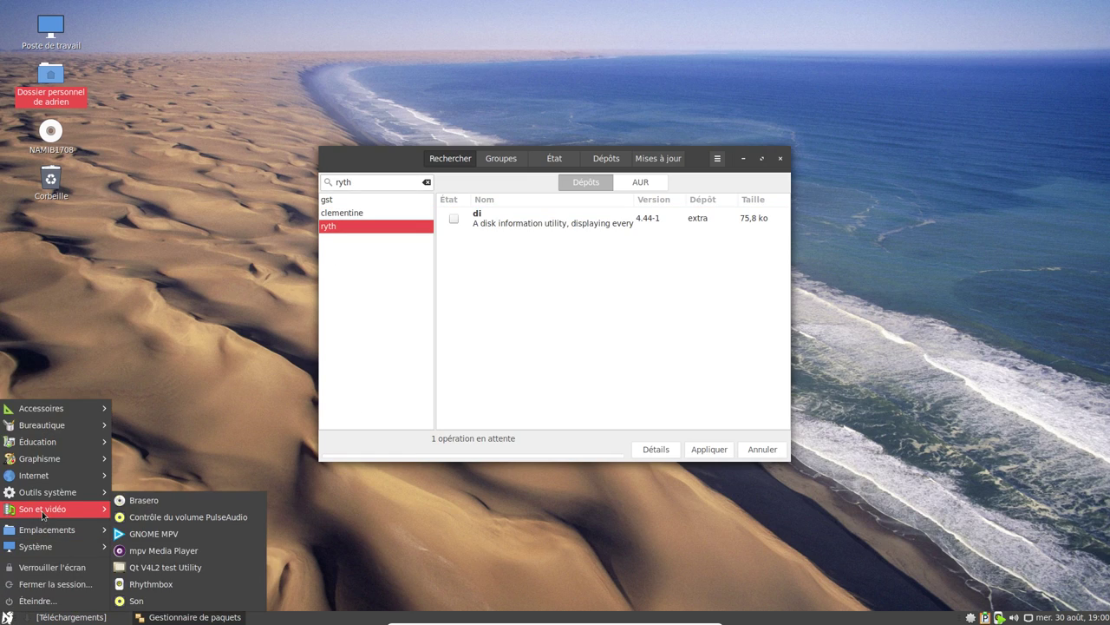
pyautogui.click(360, 183)
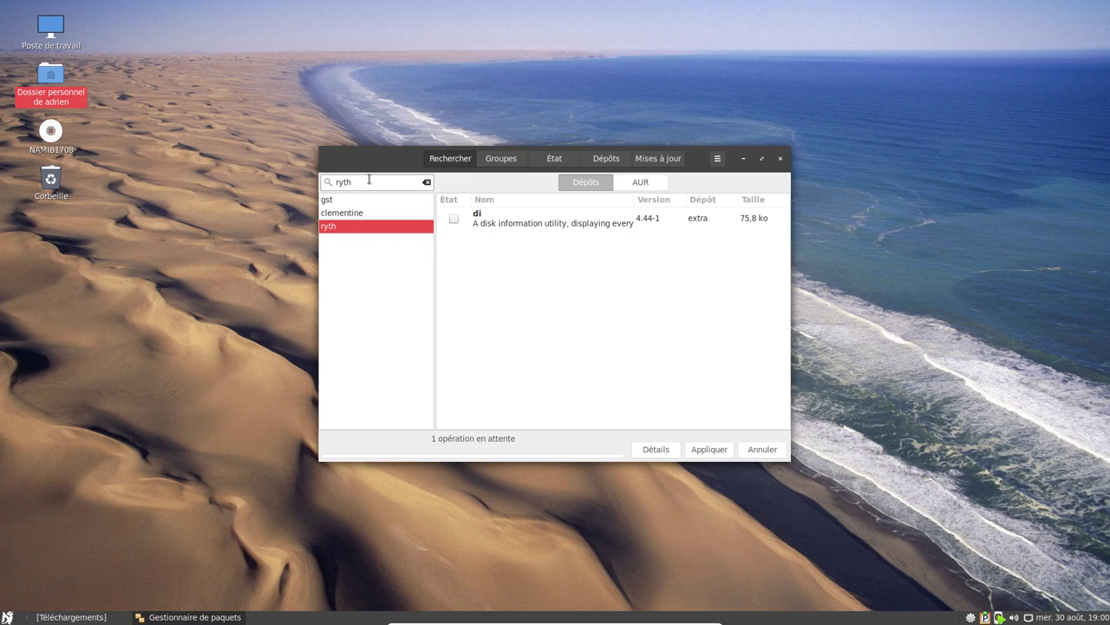
pyautogui.write('t')
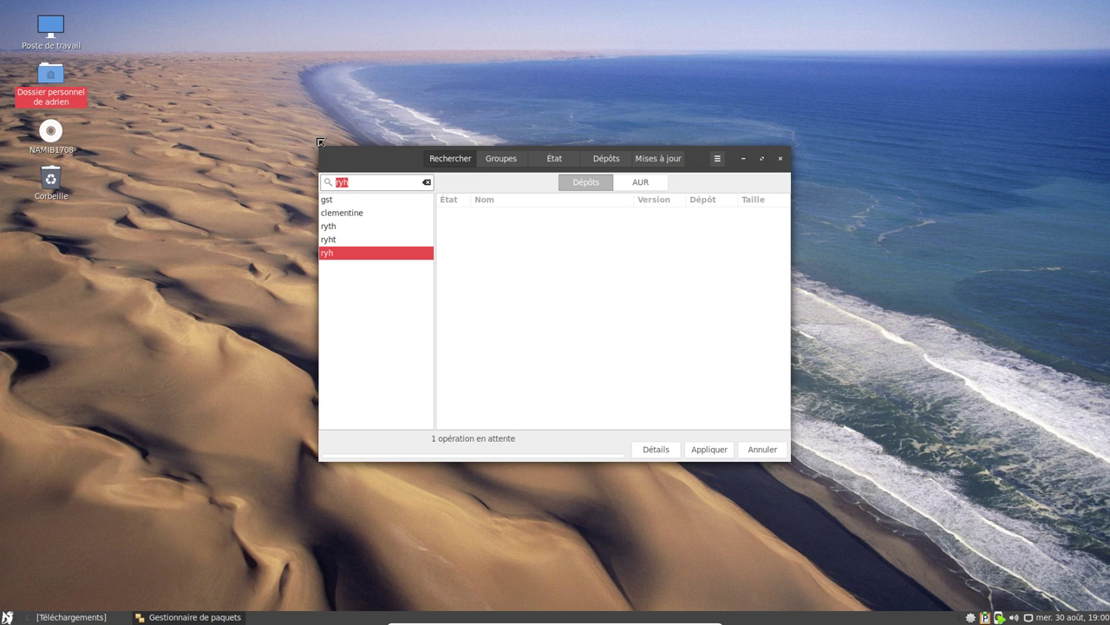
pyautogui.write('box')
pyautogui.scroll(-10, 623, 297)
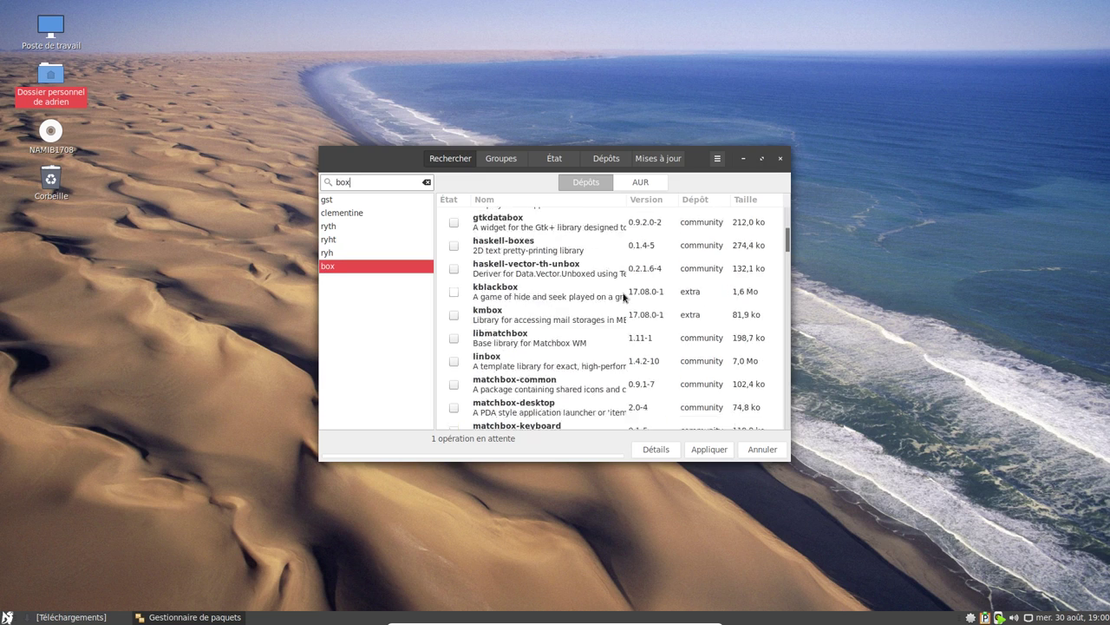
pyautogui.scroll(2, 623, 298)
pyautogui.scroll(-2, 588, 408)
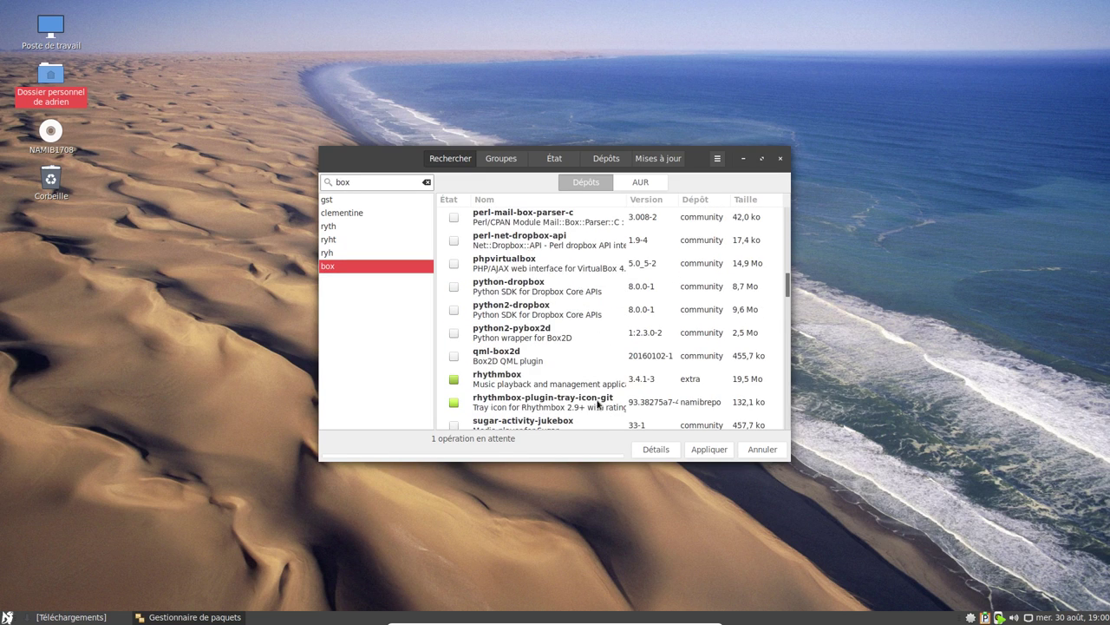
pyautogui.click(454, 379)
pyautogui.click(455, 403)
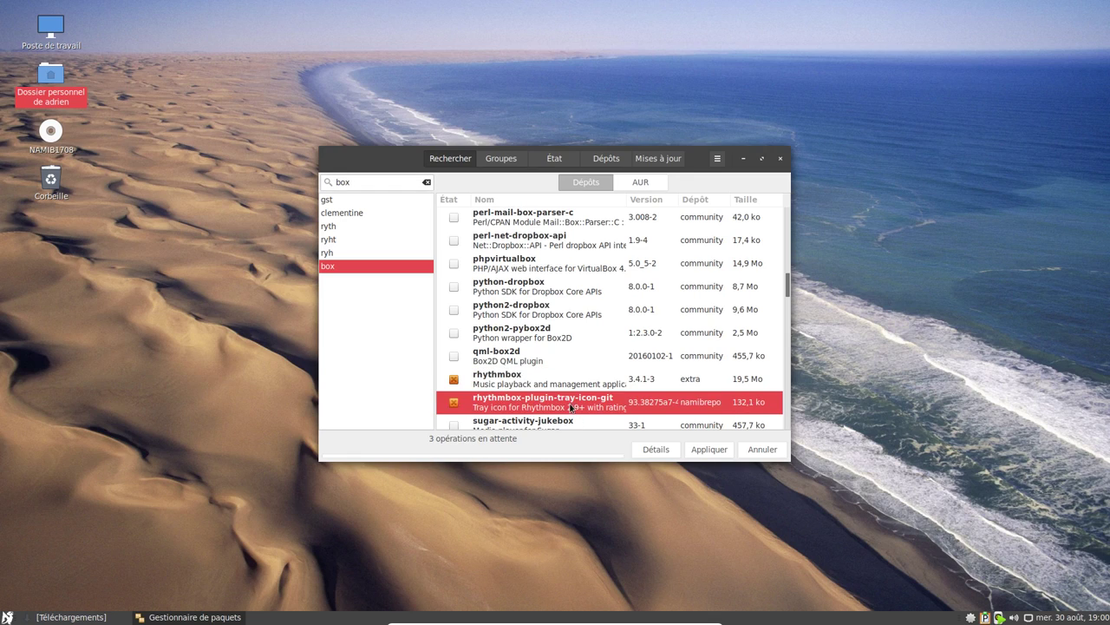
# Dismiss the running Rhythmbox's tray menu and apply the queued package changes.
pyautogui.scroll(-1, 624, 407)
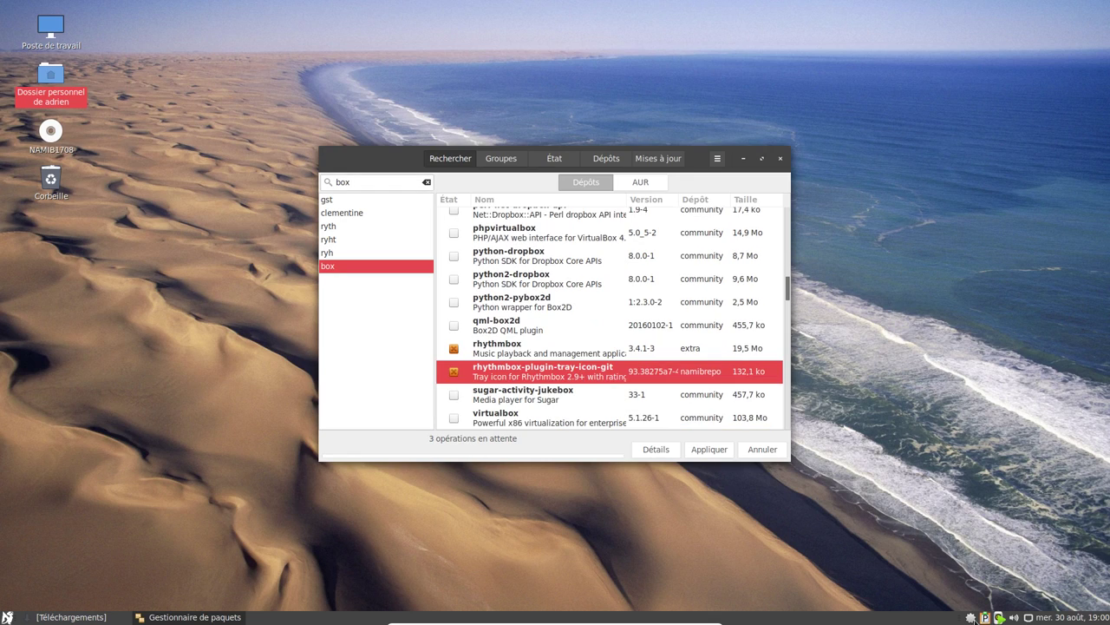
pyautogui.rightClick(1000, 616)
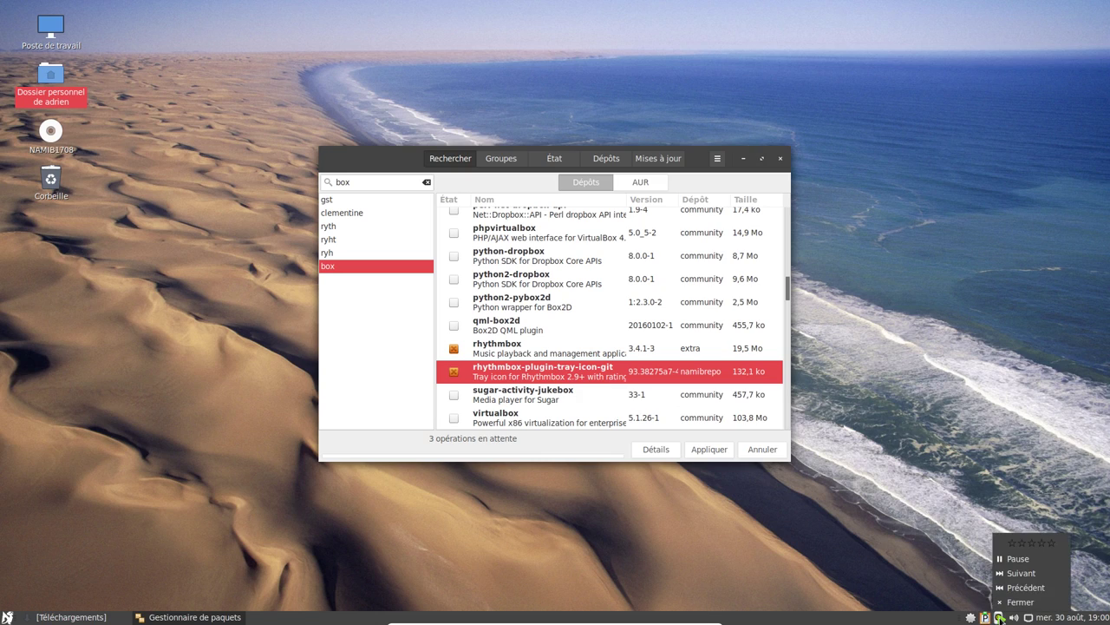
pyautogui.click(1037, 545)
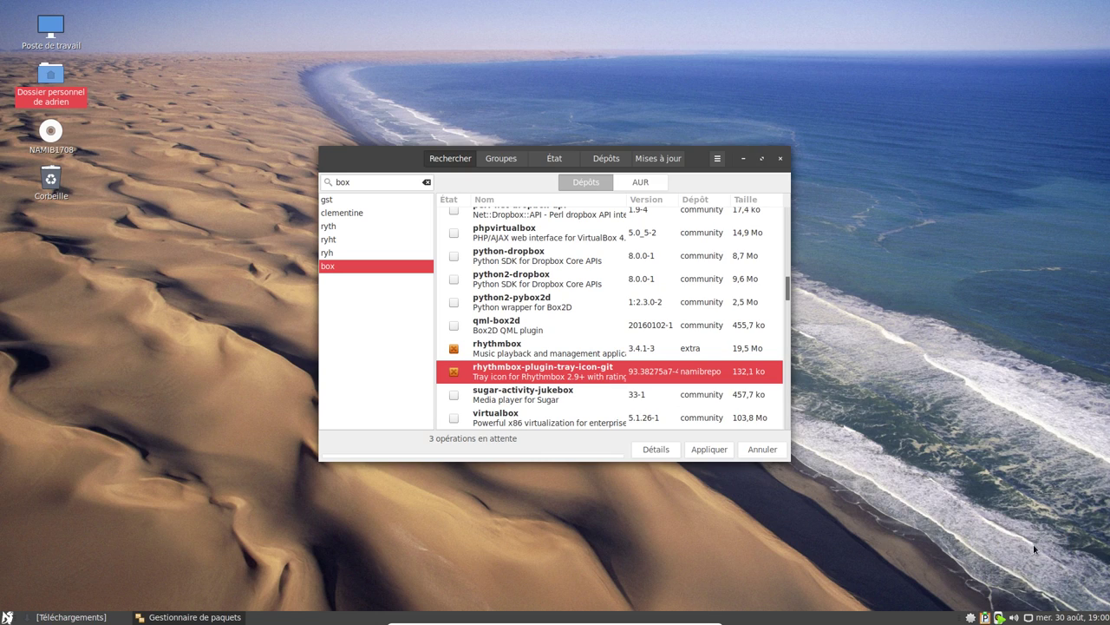
pyautogui.click(711, 450)
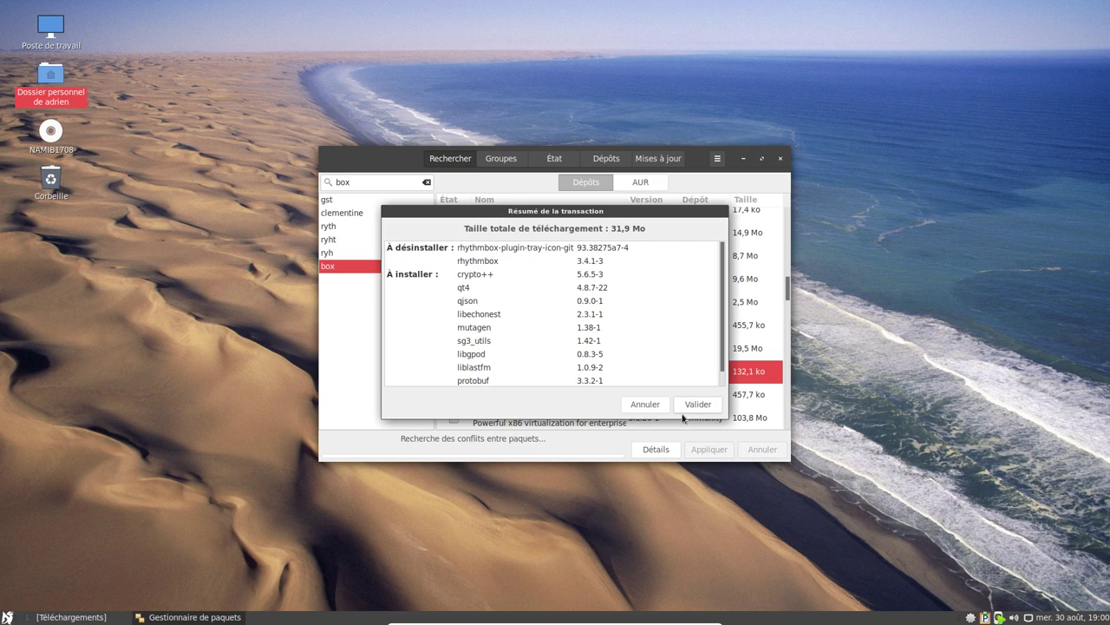
# Confirm the transaction with Valider and authorise it with the account password.
pyautogui.click(701, 410)
pyautogui.write('••••••••')
pyautogui.press('Return')
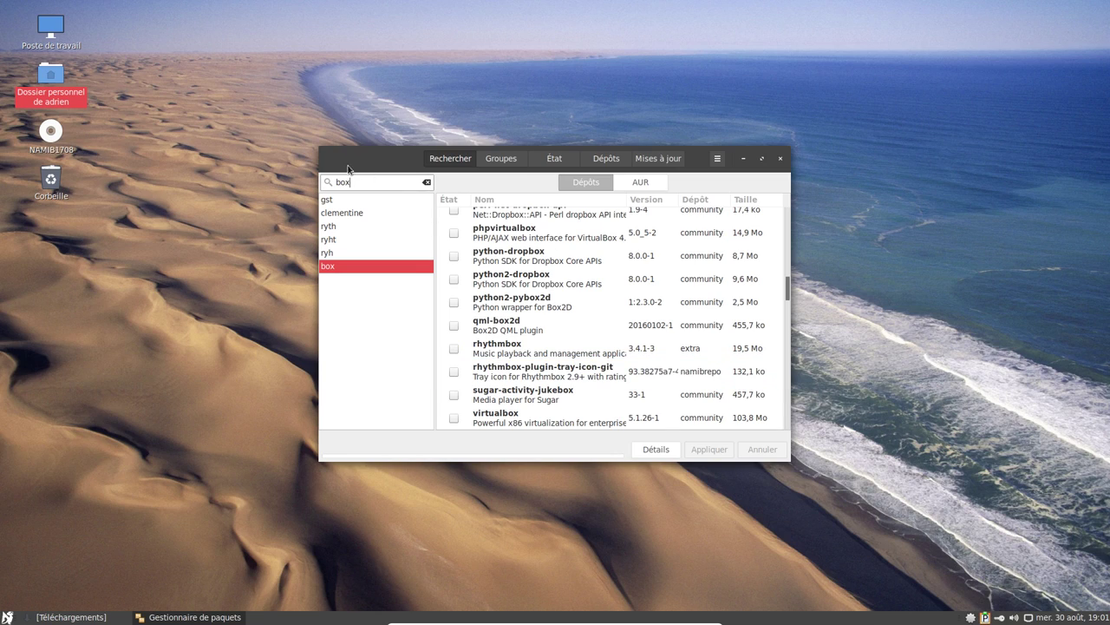
# Enlarge the Pamac window wider and taller and move it up and right.
pyautogui.moveTo(320, 154); pyautogui.dragTo(93, 153)
pyautogui.moveTo(209, 152); pyautogui.dragTo(338, 84)
pyautogui.moveTo(465, 383); pyautogui.dragTo(444, 534)
# Search the packages for 'linux' and scroll through the results.
pyautogui.scroll(-10, 595, 450)
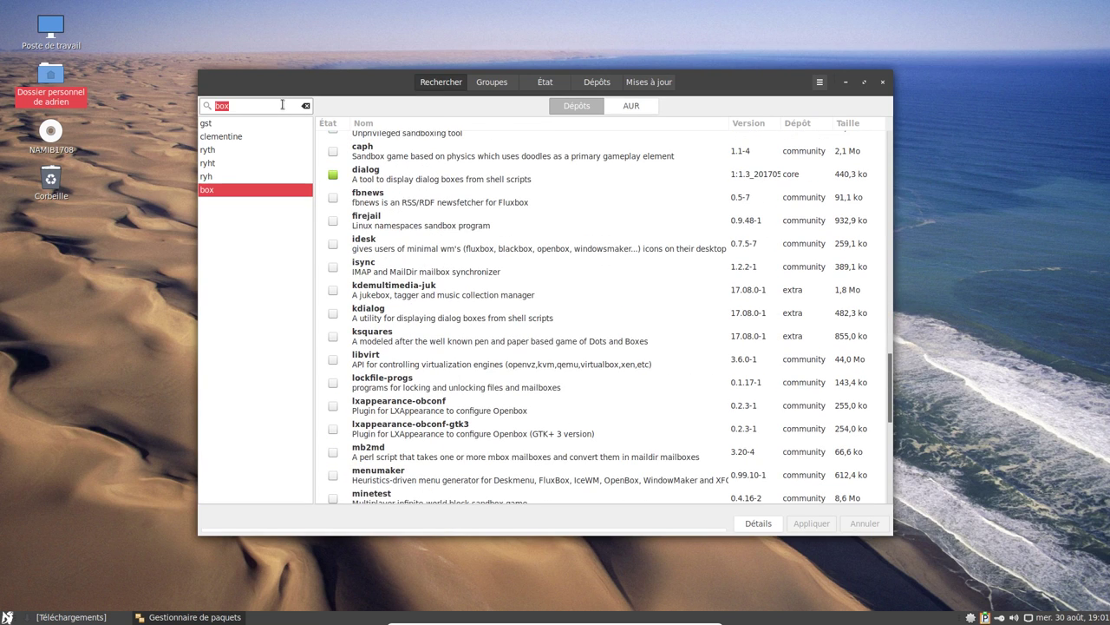
pyautogui.press('Return')
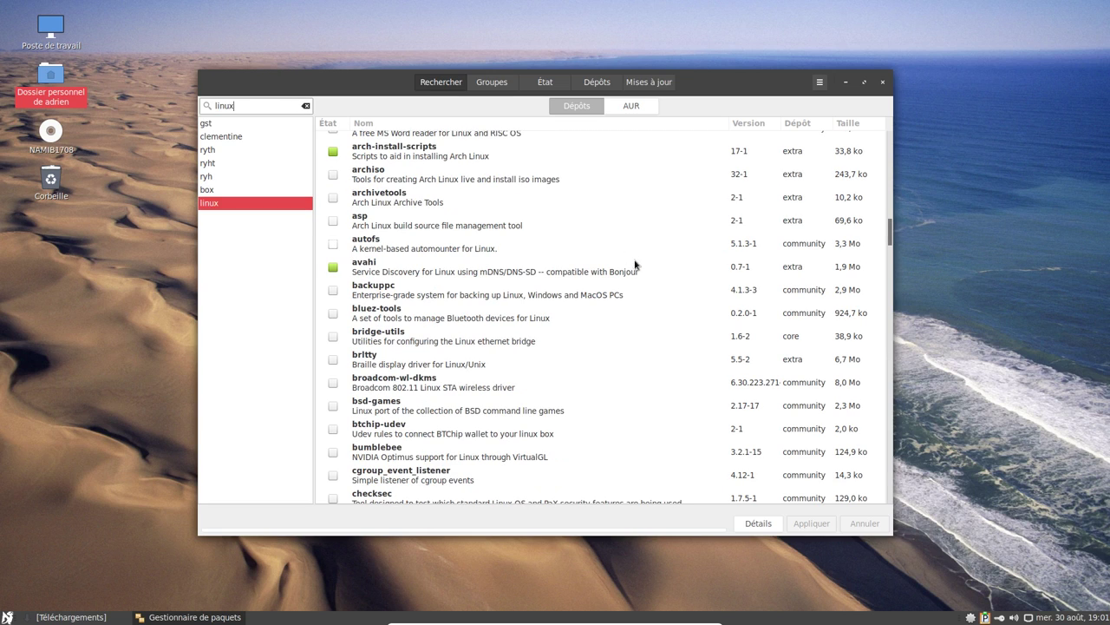
pyautogui.scroll(-10, 632, 250)
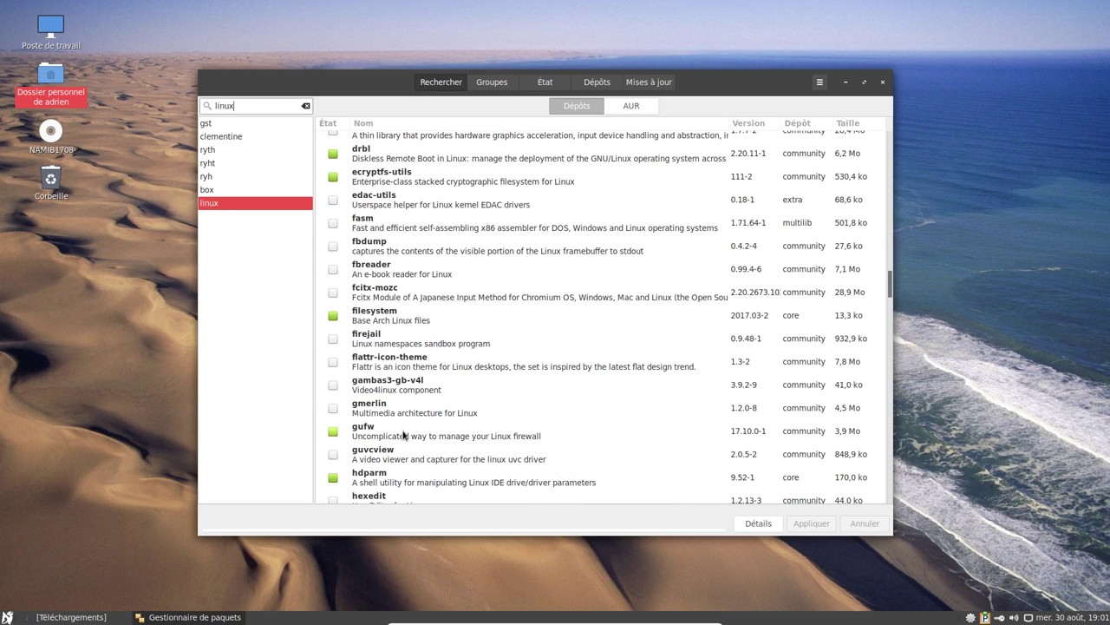
pyautogui.scroll(2, 403, 433)
pyautogui.scroll(-20, 387, 299)
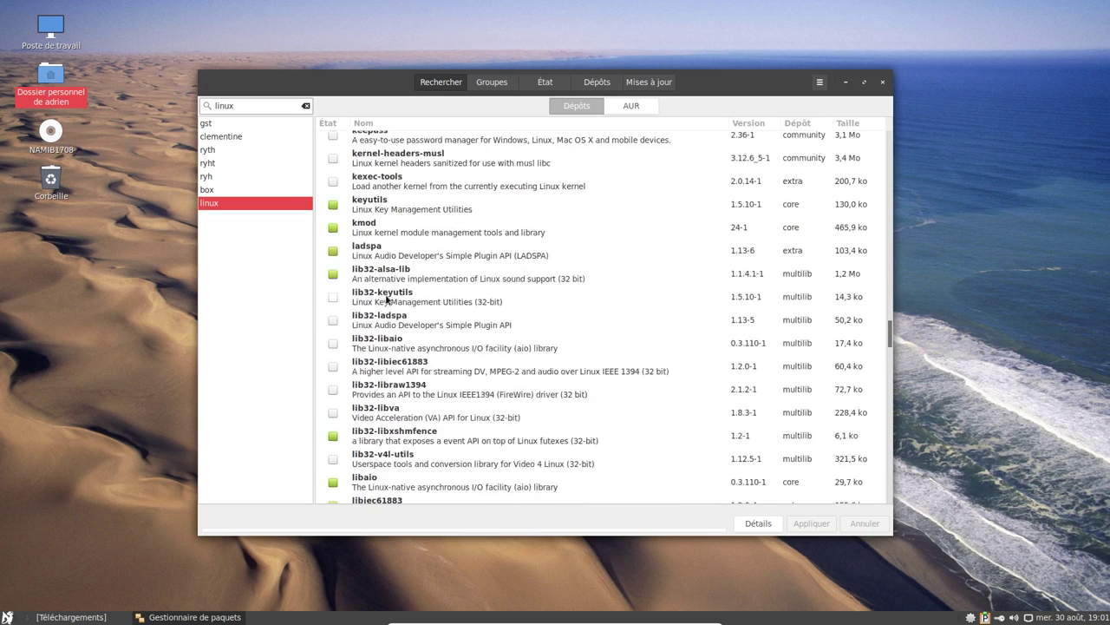
pyautogui.scroll(-2, 387, 299)
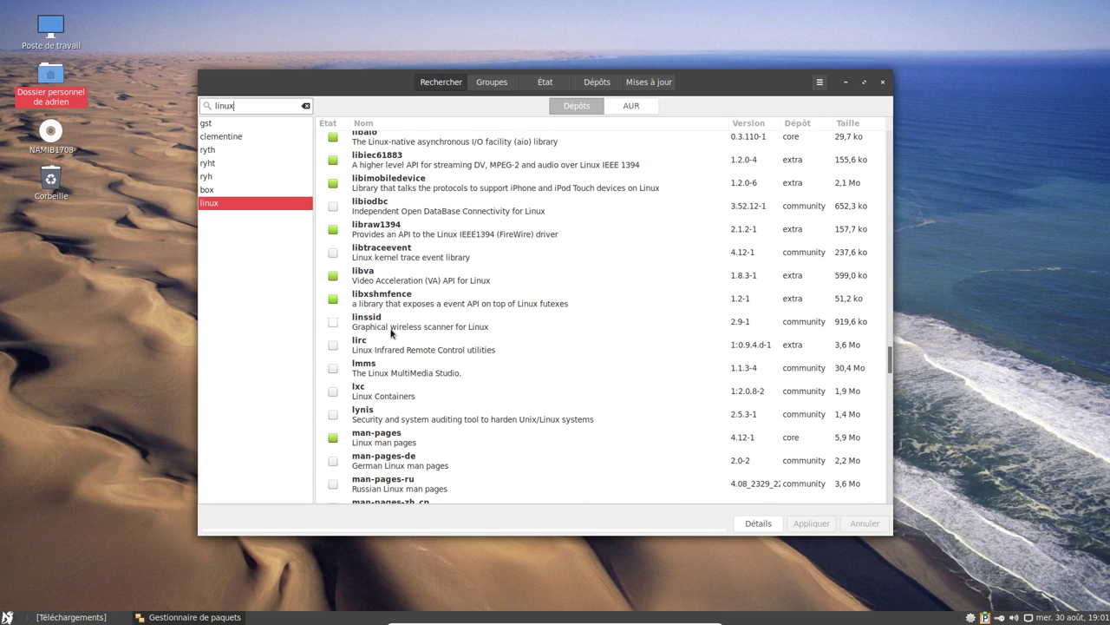
pyautogui.click(7, 616)
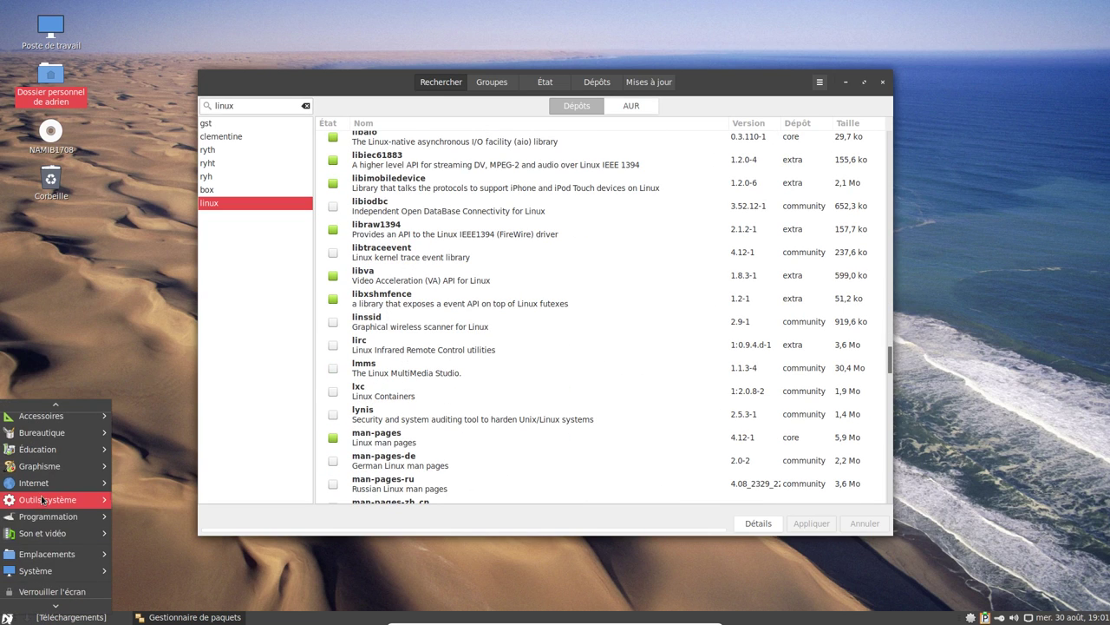
pyautogui.moveTo(43, 497)
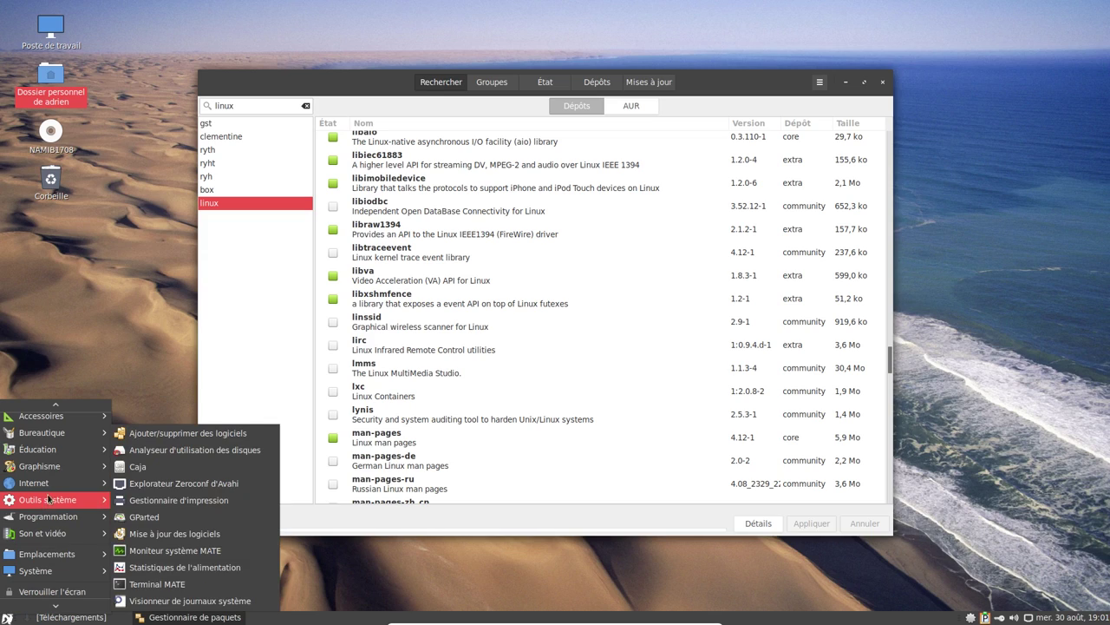
pyautogui.click(196, 587)
pyautogui.write('uname -a')
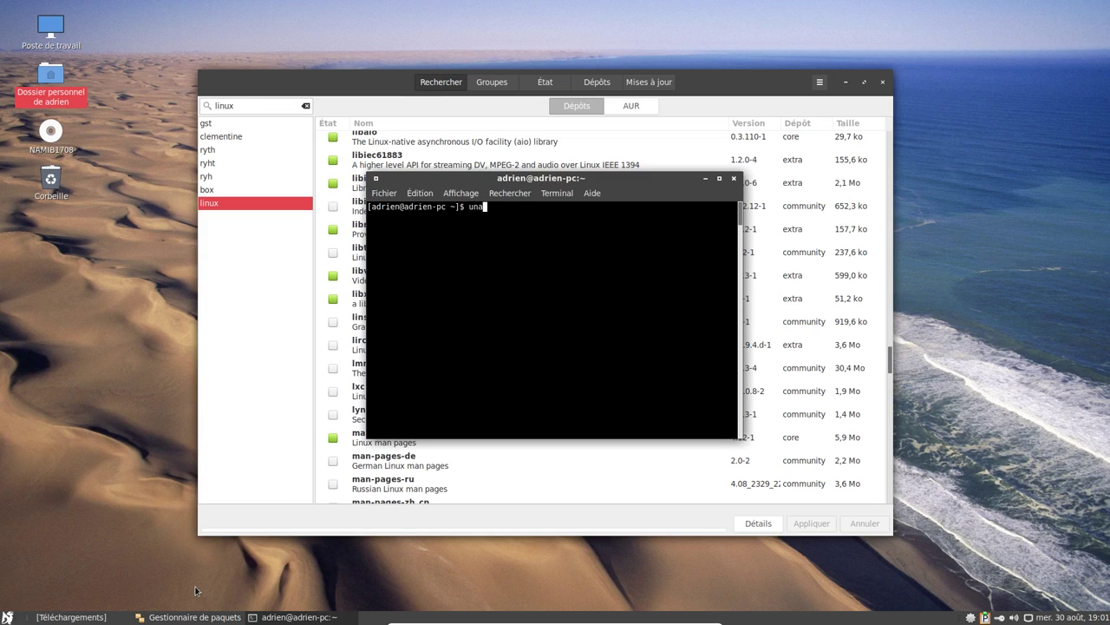
pyautogui.press('Return')
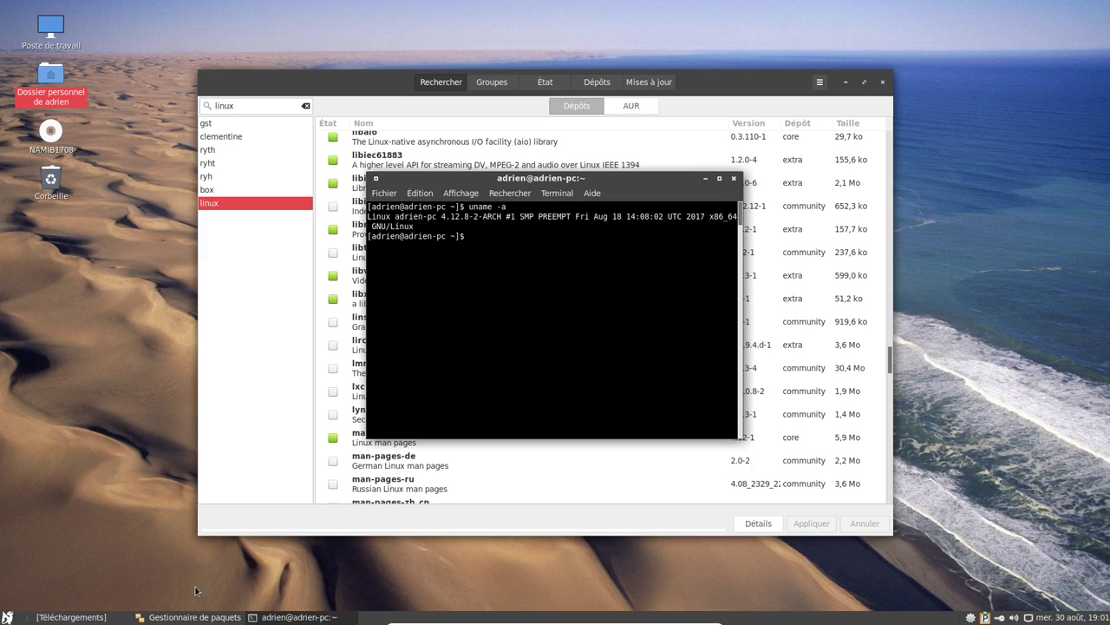
pyautogui.hotkey('ctrl', '+')
pyautogui.hotkey('ctrl', '+')
pyautogui.hotkey('ctrl', '+')
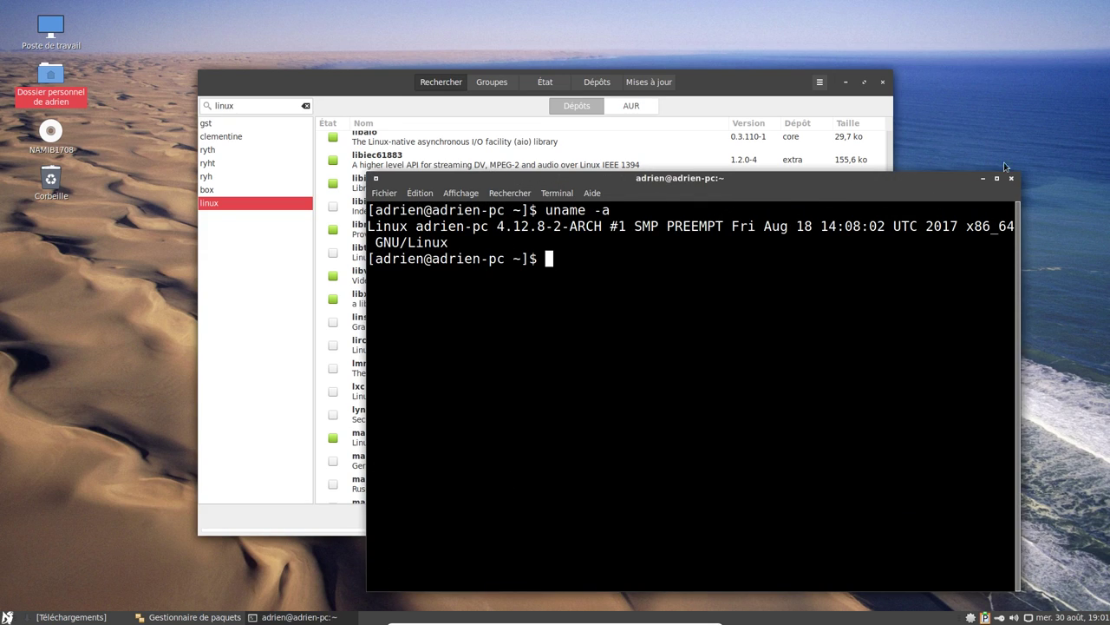
pyautogui.click(1010, 178)
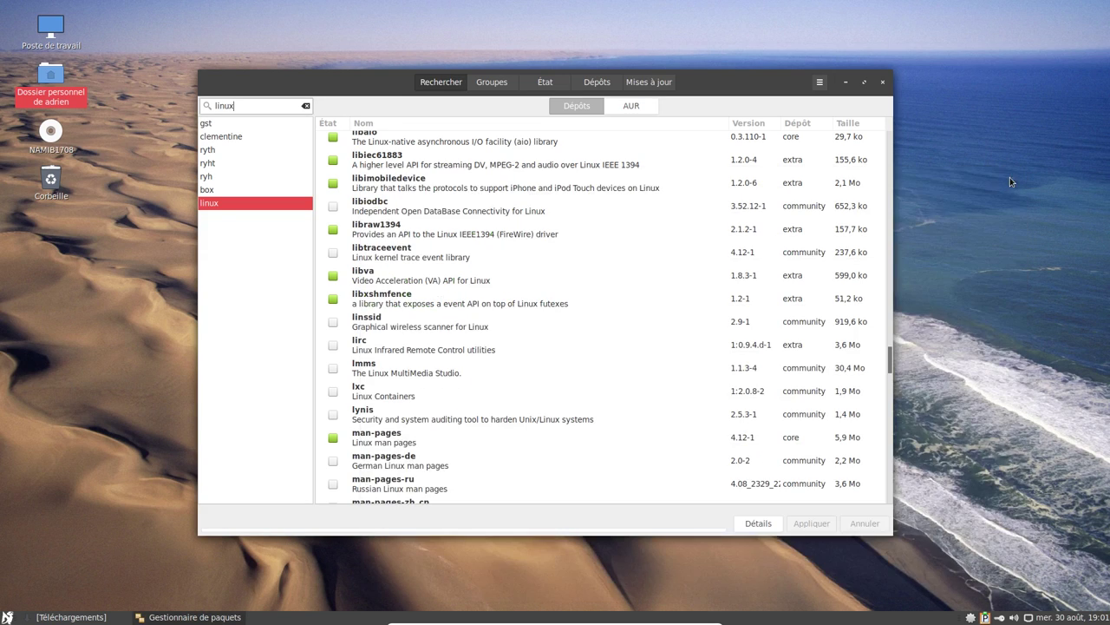
# Clear the 'linux' search and close Pamac, revealing the Téléchargements folder.
pyautogui.click(306, 105)
pyautogui.click(881, 83)
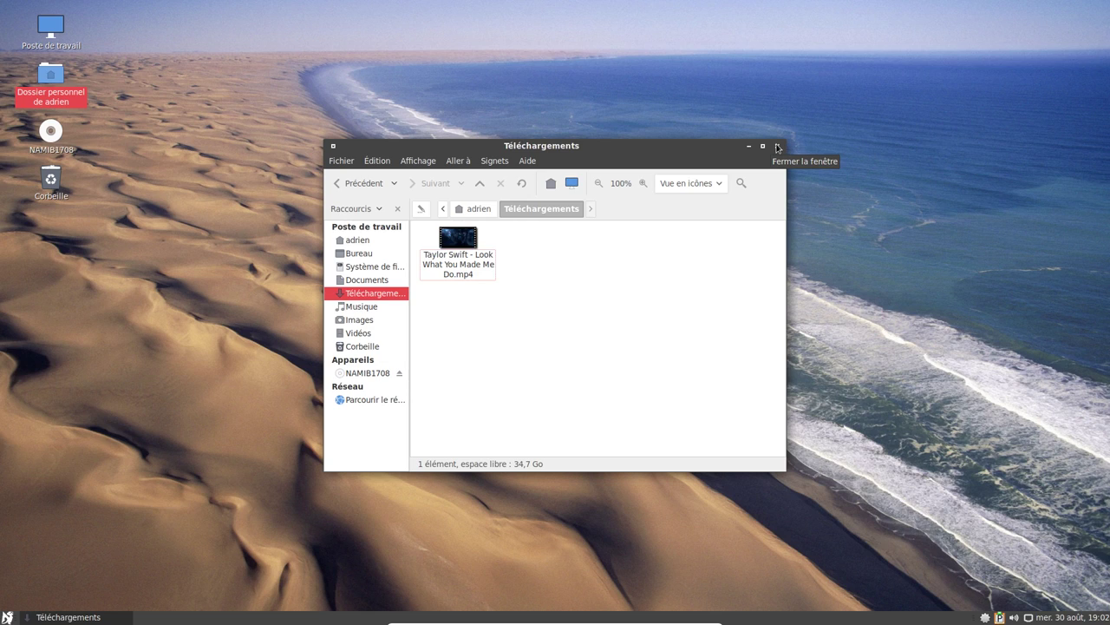
# Close Téléchargements, power off Namib via Éteindre, then close the VirtualBox Manager.
pyautogui.click(778, 147)
pyautogui.click(7, 617)
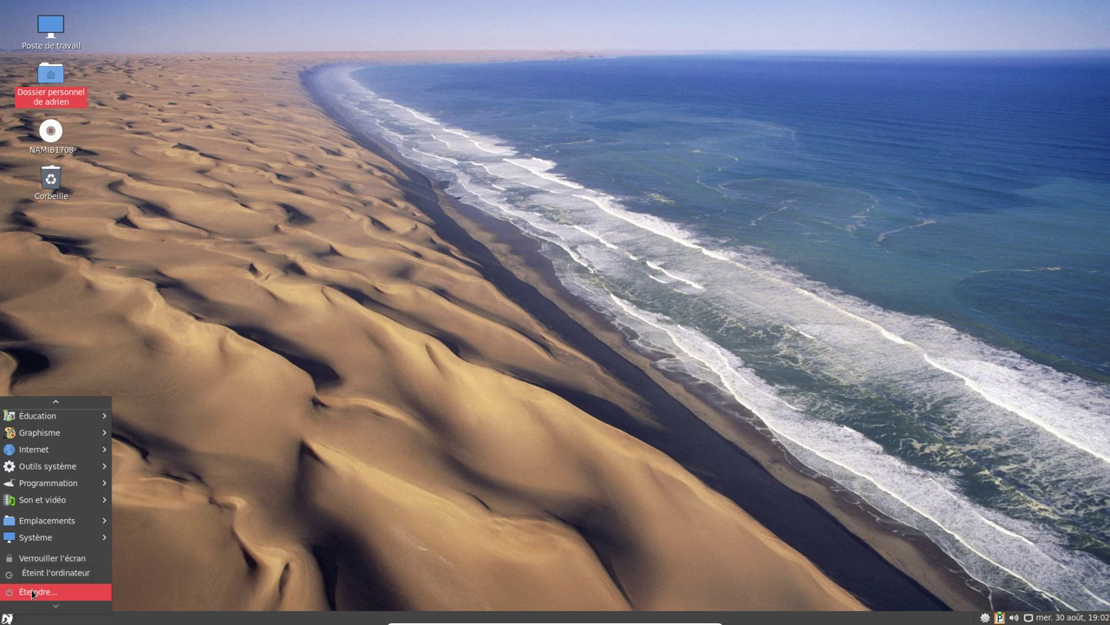
pyautogui.click(33, 591)
pyautogui.click(690, 354)
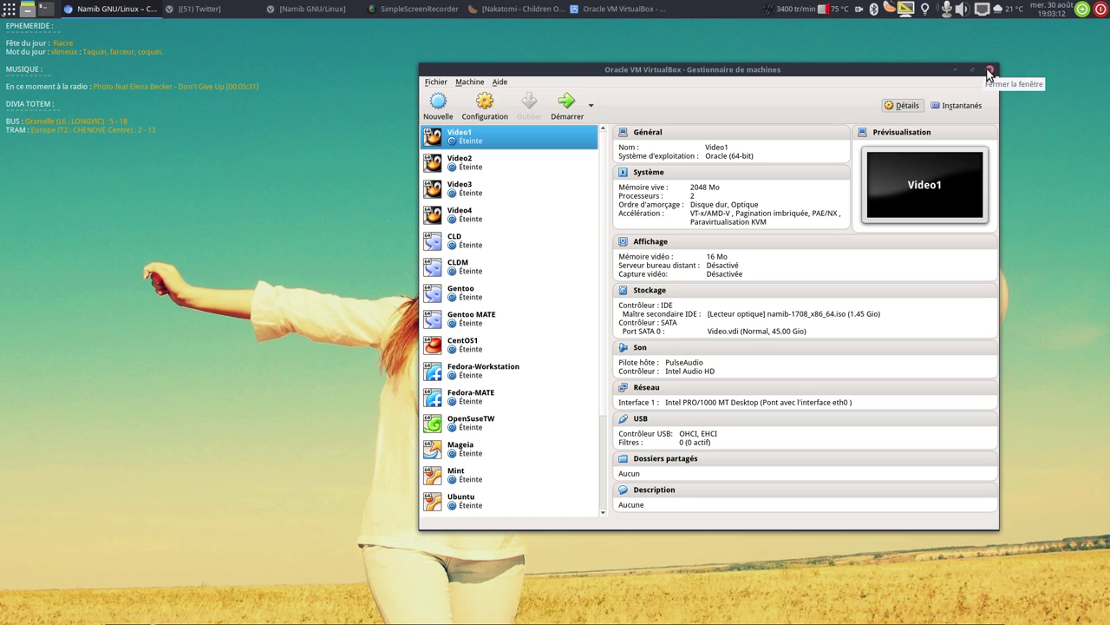
pyautogui.click(990, 70)
pyautogui.click(419, 8)
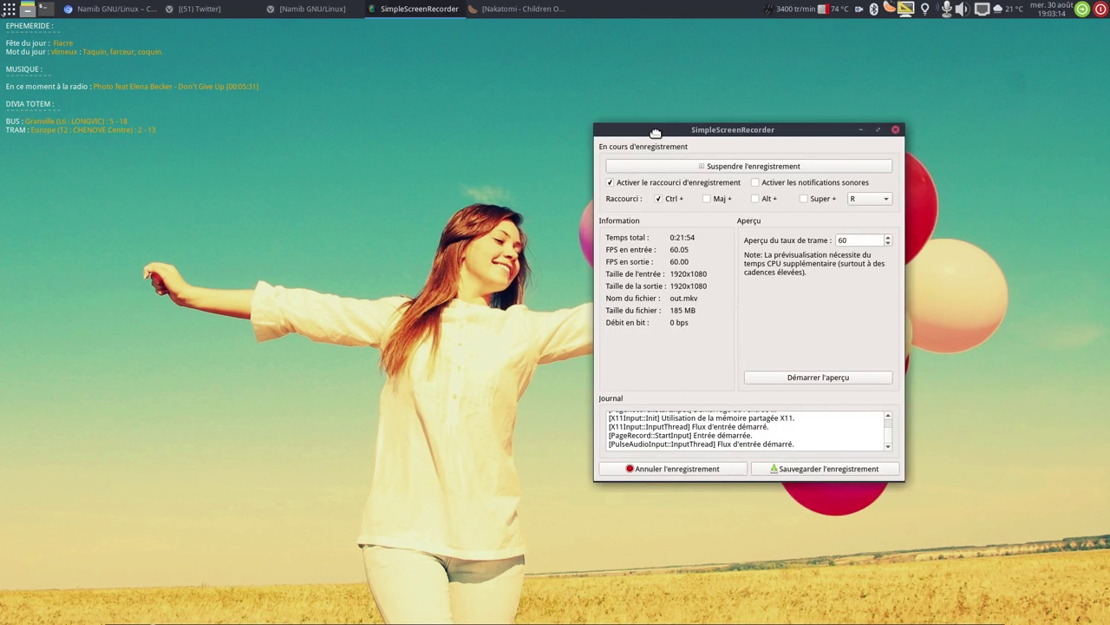